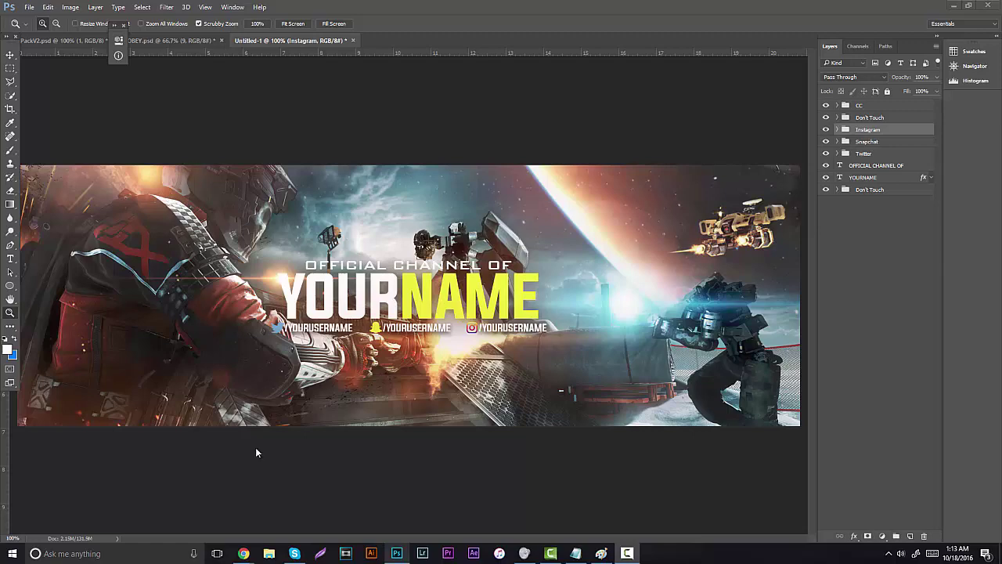
# Step: Switch to Chrome and copy the Call of Duty Infinite Warfare wallpaper image
pyautogui.moveTo(243, 553)
pyautogui.click(201, 507)
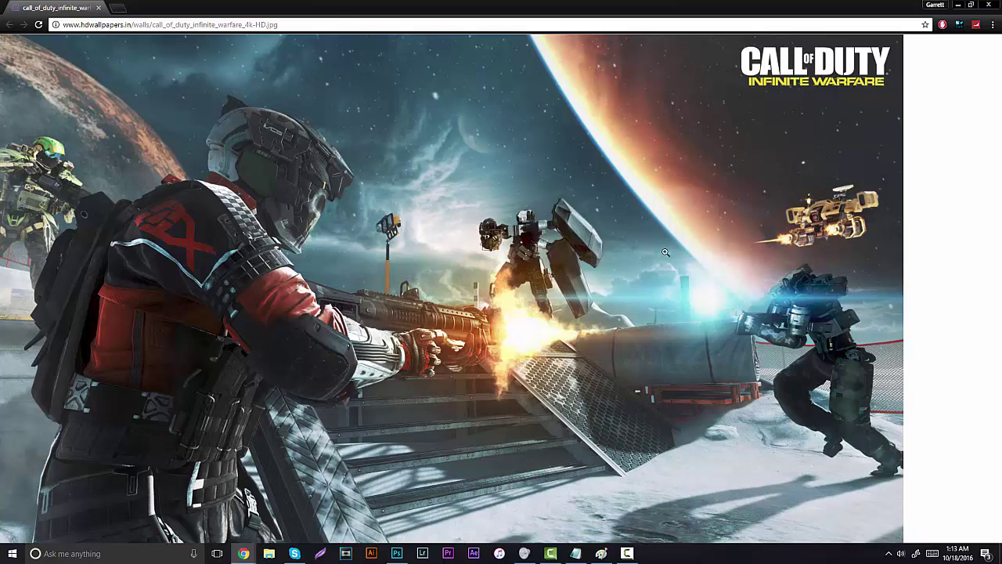
pyautogui.rightClick(463, 304)
pyautogui.click(501, 338)
# Step: Switch to Photoshop and create a new 1500 x 500 pixel document
pyautogui.click(397, 553)
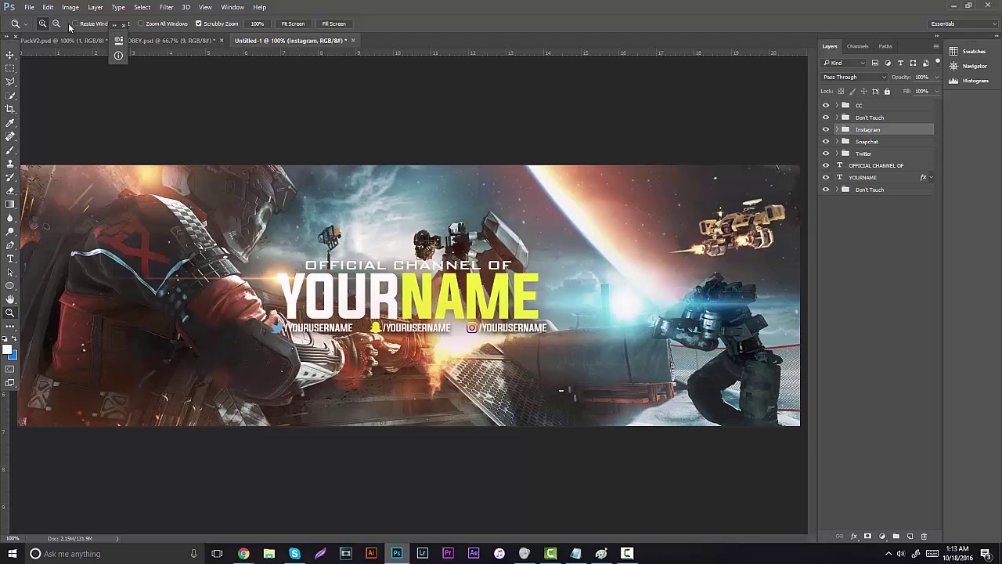
pyautogui.click(29, 7)
pyautogui.click(35, 20)
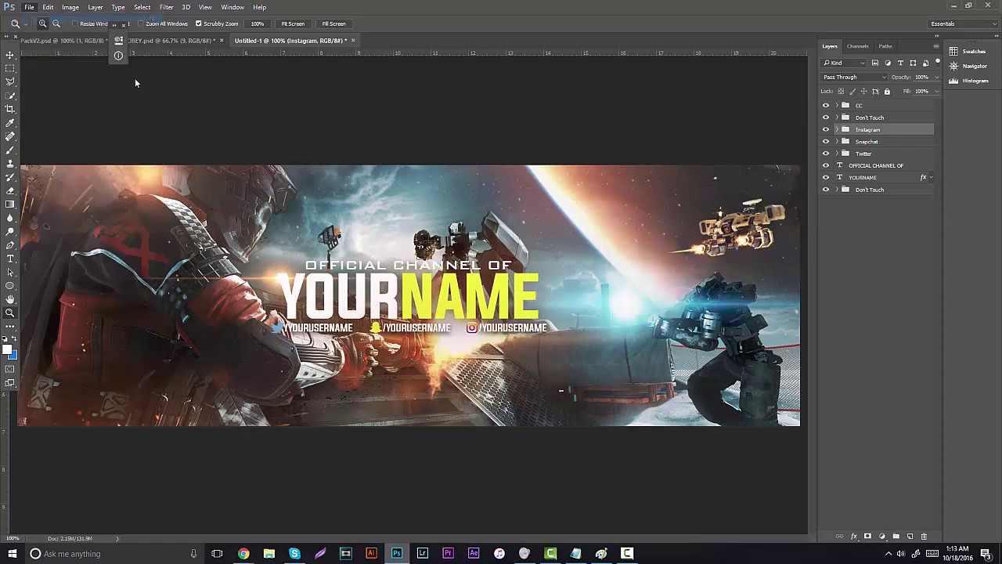
pyautogui.press('Tab')
pyautogui.write('1')
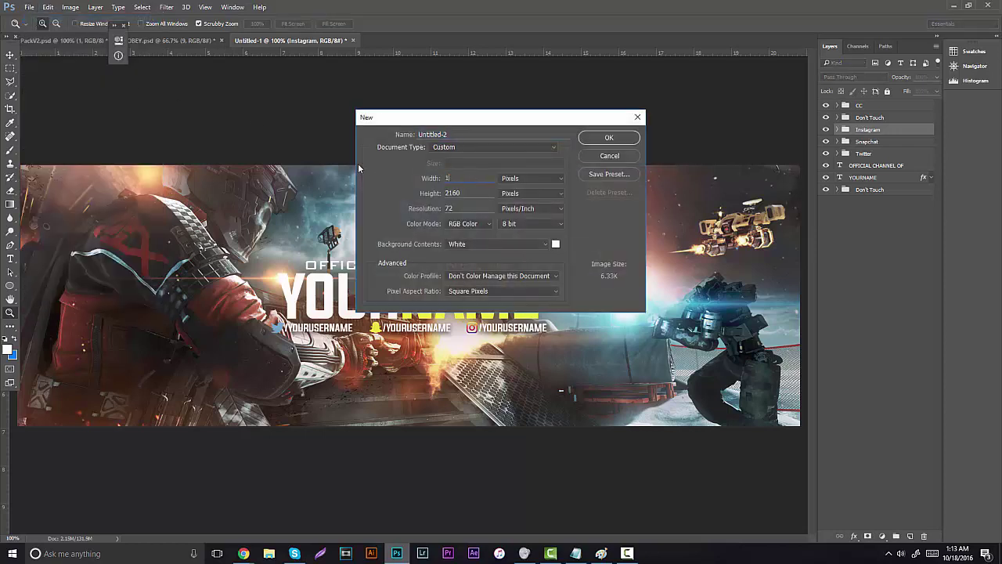
pyautogui.write('500')
pyautogui.press('Tab')
pyautogui.write('500')
pyautogui.click(598, 139)
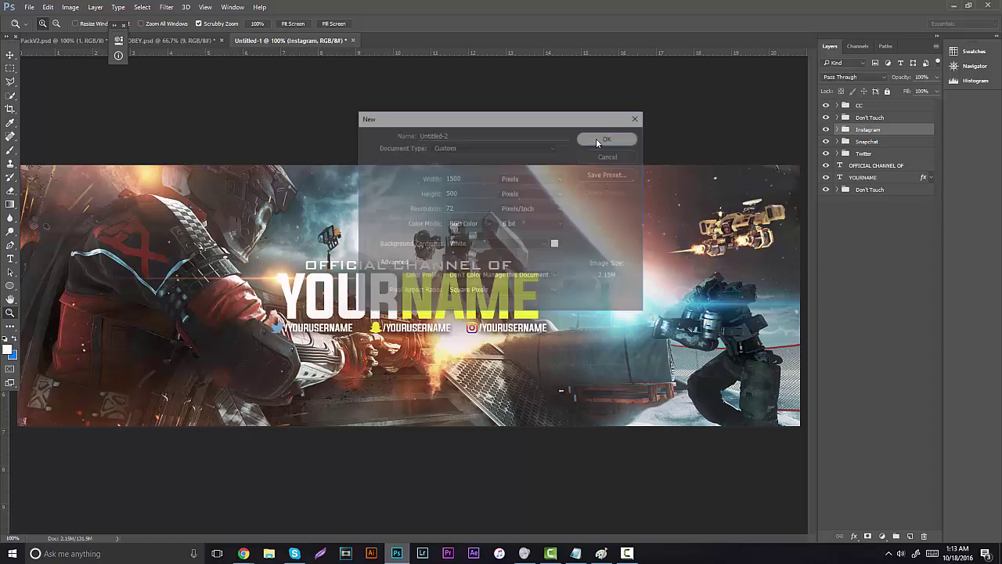
# Step: Paste the wallpaper, scale it proportionally to about 42%, and position it to fill the canvas with the soldier and robots framed
pyautogui.hotkey('ctrl', 'v')
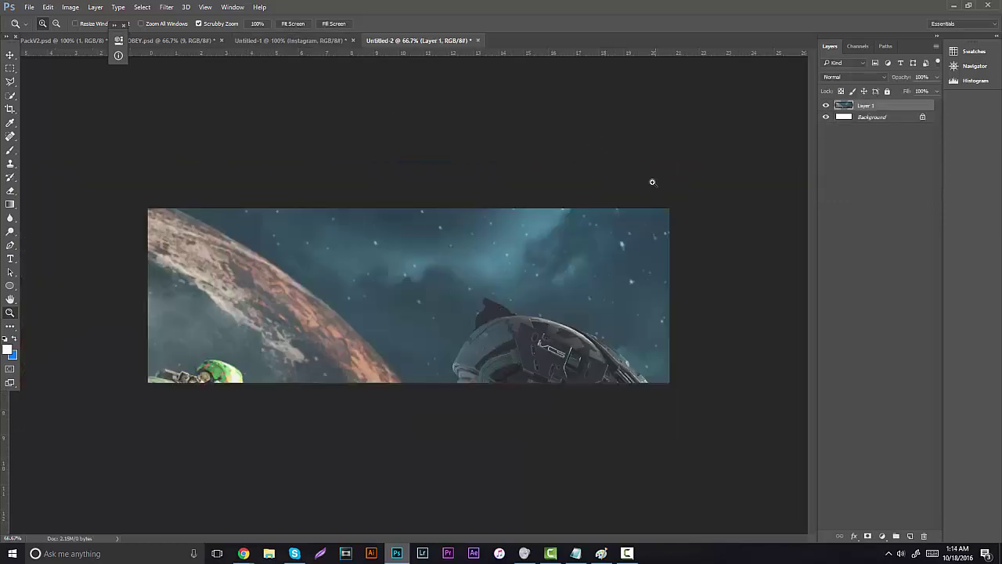
pyautogui.hotkey('ctrl', 't')
pyautogui.moveTo(147, 209); pyautogui.dragTo(318, 226)
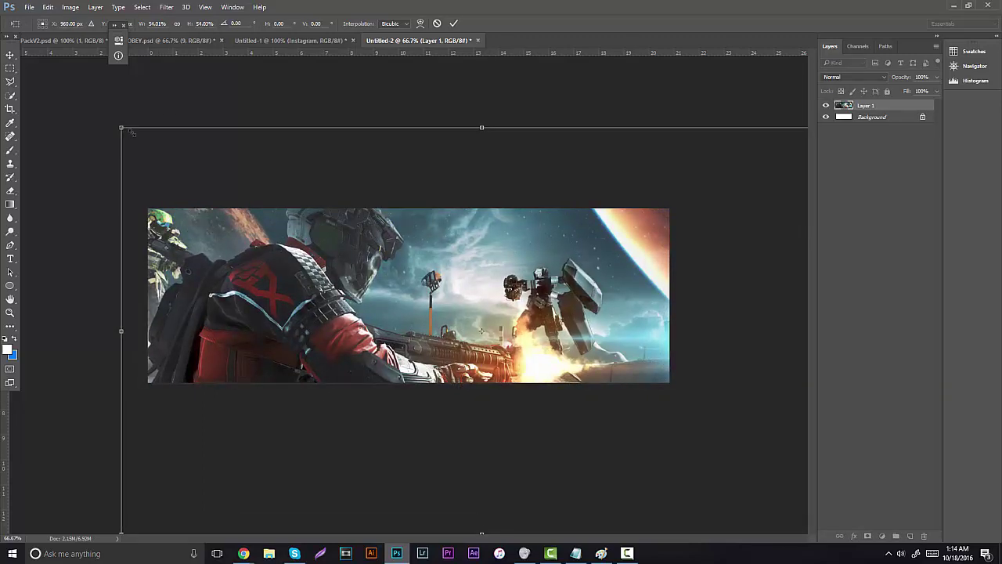
pyautogui.moveTo(130, 131); pyautogui.dragTo(262, 187)
pyautogui.moveTo(309, 215); pyautogui.dragTo(203, 214)
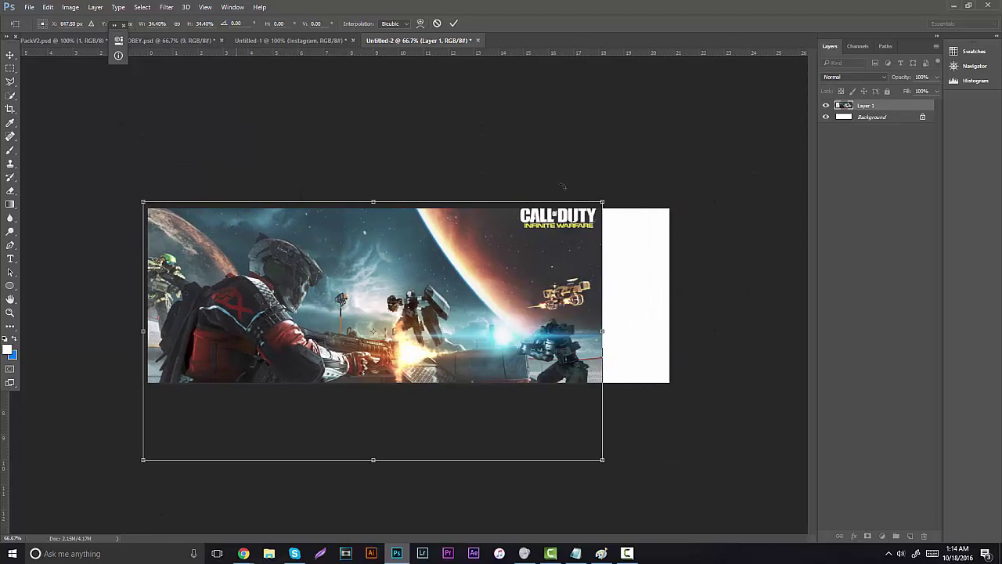
pyautogui.moveTo(602, 202); pyautogui.dragTo(704, 143)
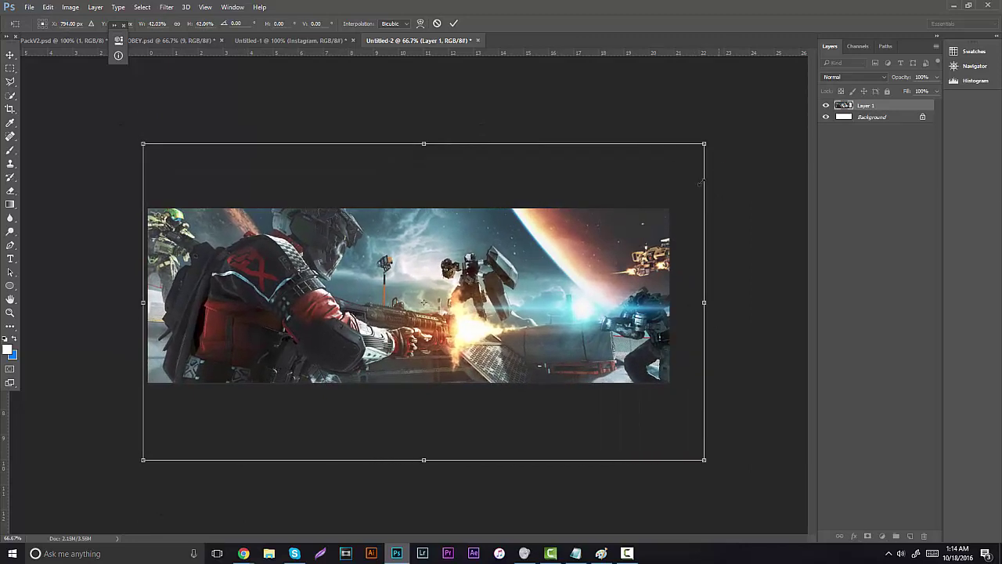
pyautogui.moveTo(624, 227); pyautogui.dragTo(593, 228)
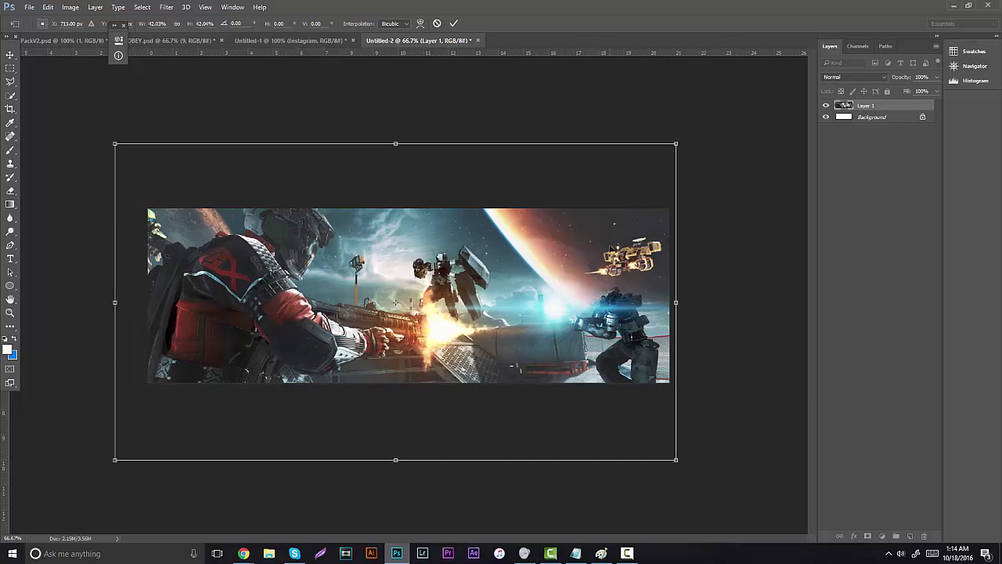
pyautogui.moveTo(537, 268); pyautogui.dragTo(539, 262)
pyautogui.press('z')
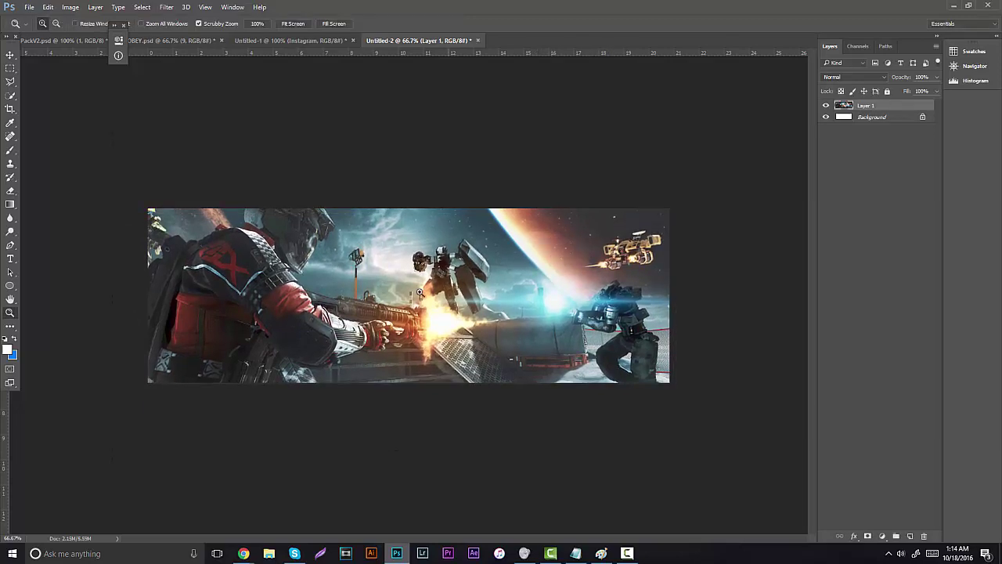
pyautogui.click(331, 270)
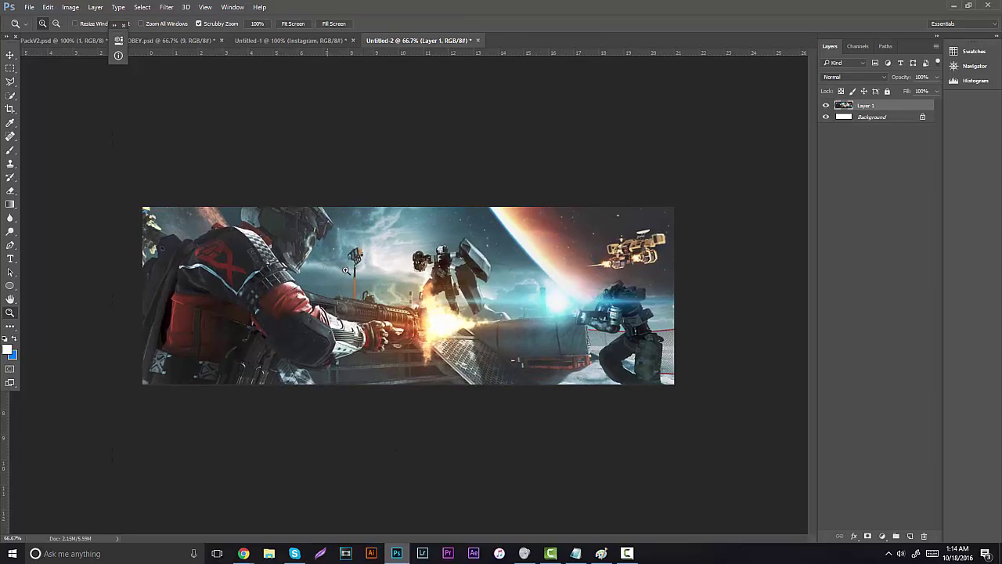
pyautogui.click(289, 40)
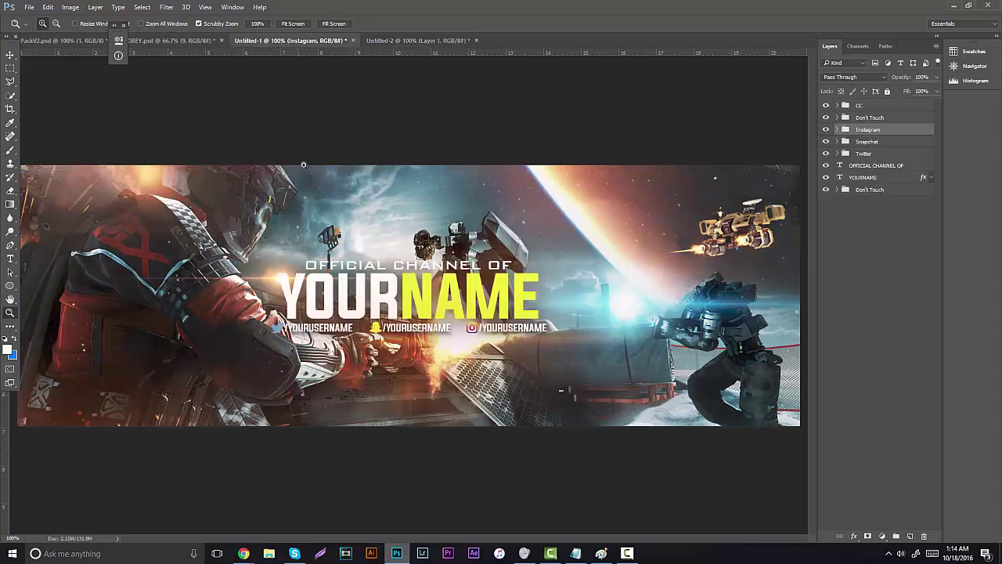
pyautogui.moveTo(342, 241); pyautogui.dragTo(328, 239)
pyautogui.click(354, 223)
pyautogui.click(376, 41)
# Step: Start a Pen tool path at the canvas's left edge and trace the top of the red-and-black soldier's backpack
pyautogui.moveTo(442, 371); pyautogui.dragTo(507, 476)
pyautogui.moveTo(100, 251); pyautogui.dragTo(138, 273)
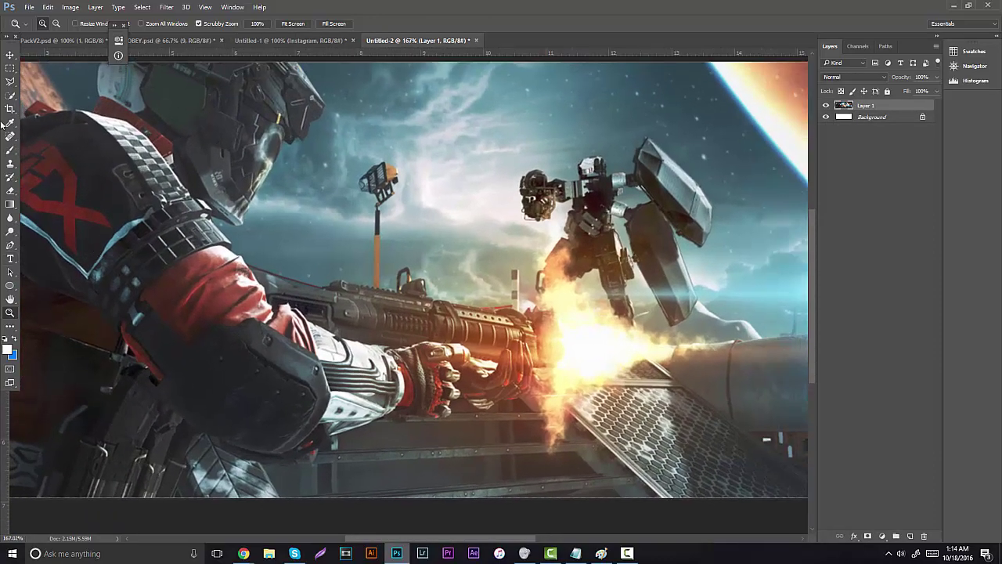
pyautogui.click(10, 298)
pyautogui.moveTo(117, 229); pyautogui.dragTo(382, 291)
pyautogui.click(11, 245)
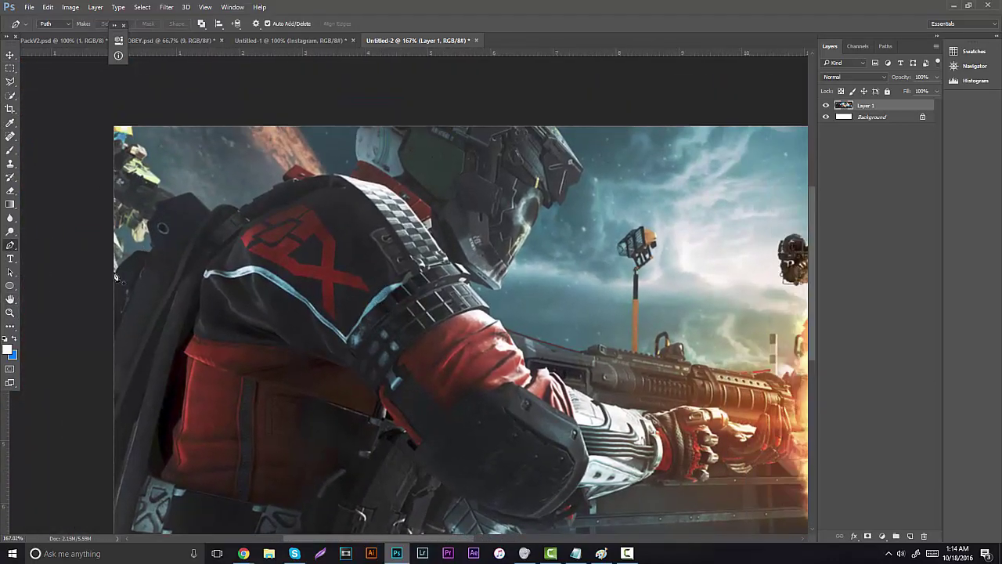
pyautogui.click(117, 270)
pyautogui.click(125, 260)
pyautogui.click(136, 251)
pyautogui.click(150, 253)
pyautogui.click(147, 223)
pyautogui.click(155, 205)
pyautogui.click(189, 193)
pyautogui.click(212, 212)
pyautogui.click(220, 206)
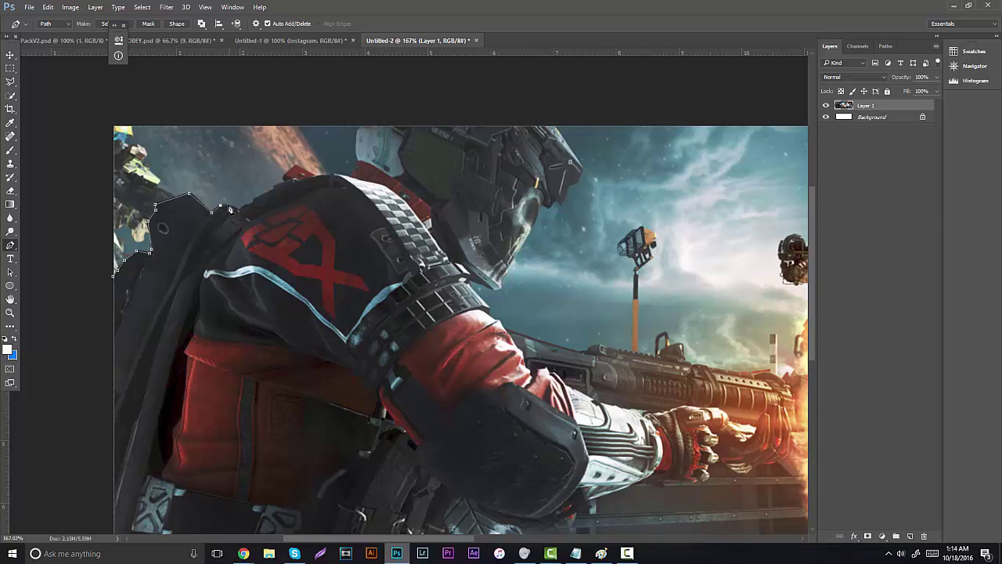
# Step: Continue the path from the backpack along the soldier's shoulder to the base of the helmet
pyautogui.click(228, 205)
pyautogui.click(237, 207)
pyautogui.click(245, 205)
pyautogui.click(252, 202)
pyautogui.click(294, 168)
pyautogui.click(314, 176)
pyautogui.click(333, 176)
# Step: Carry the path around the helmet, passing above the canvas edge, and down the visor to the mask's chin
pyautogui.click(357, 141)
pyautogui.moveTo(364, 122); pyautogui.dragTo(411, 98)
pyautogui.click(554, 125)
pyautogui.click(581, 167)
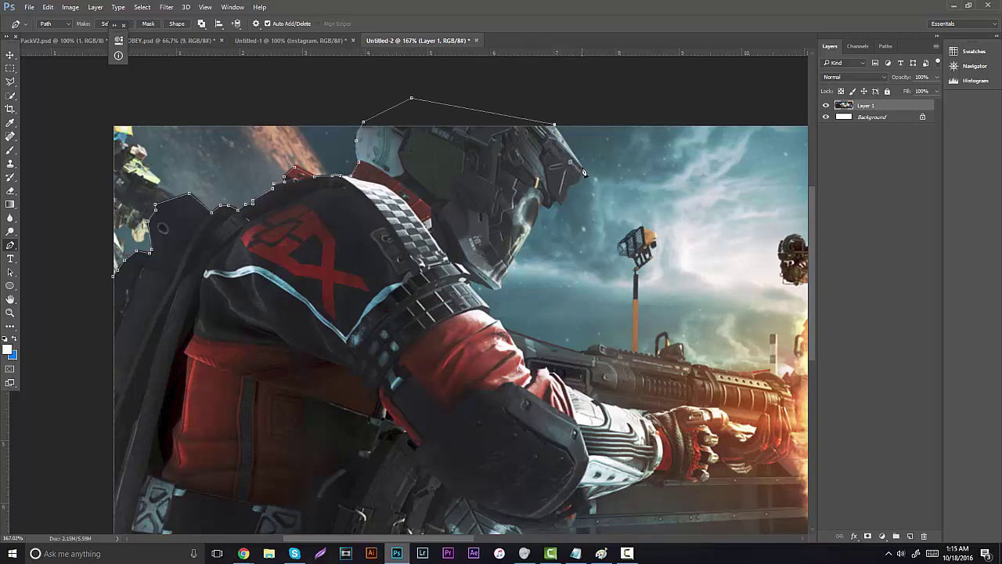
pyautogui.click(578, 181)
pyautogui.click(562, 206)
pyautogui.click(548, 208)
pyautogui.click(540, 206)
pyautogui.click(536, 218)
pyautogui.click(527, 233)
pyautogui.click(505, 272)
# Step: Trace the path from under the mask's chin down the soldier's upper arm to the rear of the rifle
pyautogui.click(481, 284)
pyautogui.click(469, 282)
pyautogui.click(474, 289)
pyautogui.click(485, 302)
pyautogui.click(495, 319)
pyautogui.click(508, 329)
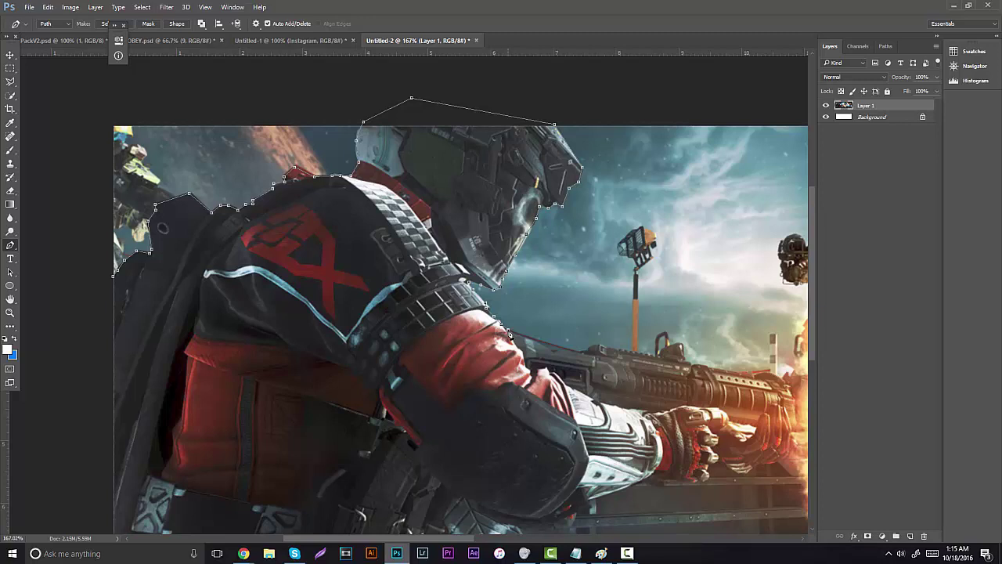
# Step: Trace the path along the rifle's top edge, around the sight, and on towards the muzzle
pyautogui.click(584, 352)
pyautogui.click(599, 345)
pyautogui.click(618, 349)
pyautogui.click(659, 353)
pyautogui.click(664, 341)
pyautogui.click(678, 345)
pyautogui.click(689, 363)
pyautogui.click(706, 366)
pyautogui.click(732, 369)
pyautogui.click(760, 373)
pyautogui.click(775, 375)
pyautogui.click(785, 379)
# Step: Extend the path around the rifle's muzzle at the edge of the muzzle flash
pyautogui.click(11, 313)
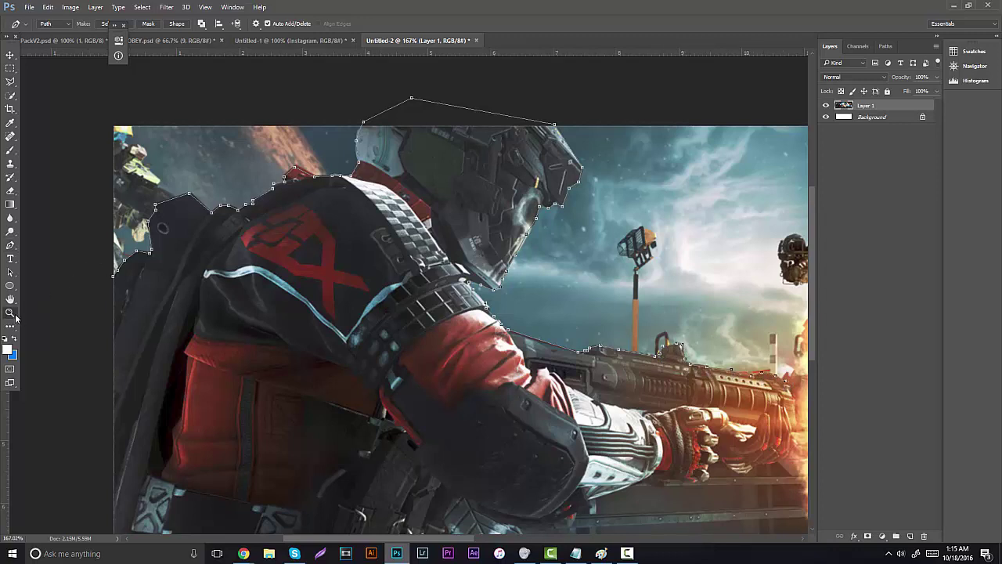
pyautogui.moveTo(402, 373); pyautogui.dragTo(352, 373)
pyautogui.moveTo(403, 301); pyautogui.dragTo(534, 352)
pyautogui.click(10, 245)
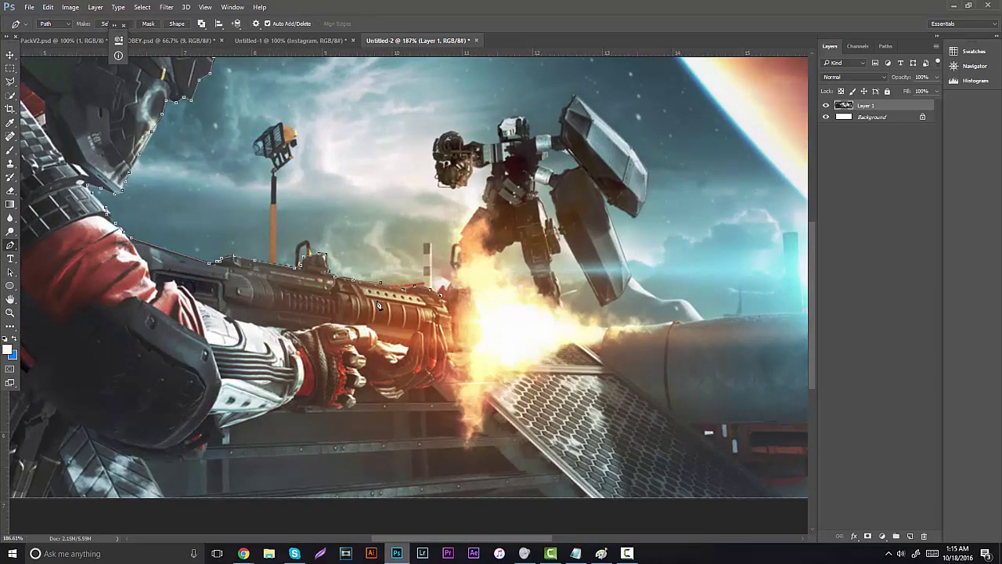
pyautogui.click(457, 285)
pyautogui.click(471, 289)
pyautogui.click(483, 314)
pyautogui.click(480, 343)
pyautogui.click(472, 374)
pyautogui.click(457, 374)
# Step: Trace the path back from the muzzle along the underside of the rifle and the soldier's gloved hands
pyautogui.click(446, 370)
pyautogui.click(431, 386)
pyautogui.click(416, 387)
pyautogui.click(405, 389)
pyautogui.click(394, 394)
pyautogui.click(377, 390)
pyautogui.click(371, 385)
pyautogui.click(359, 386)
pyautogui.click(355, 389)
pyautogui.click(357, 397)
pyautogui.click(350, 405)
pyautogui.click(342, 407)
pyautogui.click(340, 408)
pyautogui.click(321, 407)
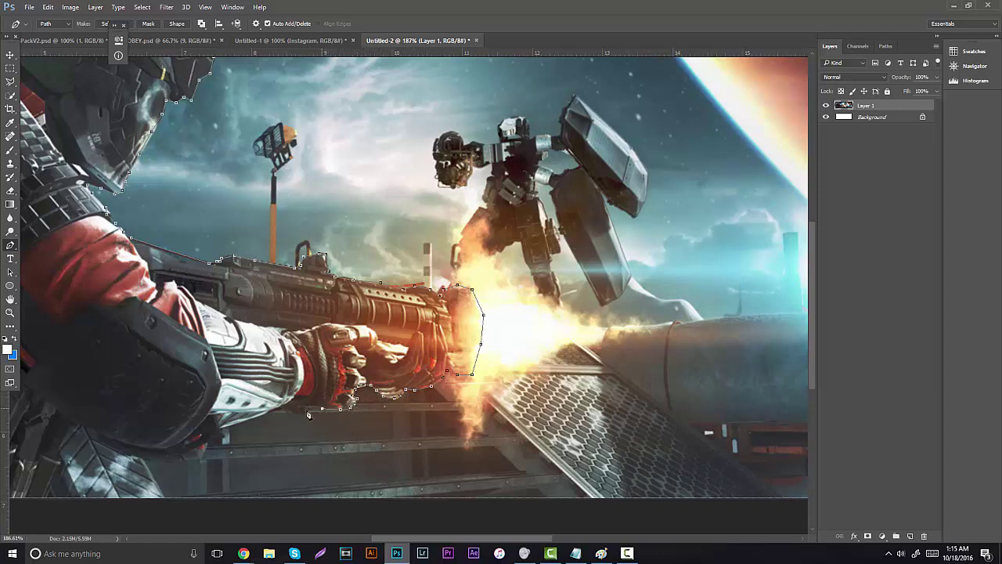
# Step: Continue the path along the underside of the soldier's white forearm guard and the black elbow pad
pyautogui.click(304, 409)
pyautogui.click(291, 409)
pyautogui.click(277, 409)
pyautogui.click(233, 426)
pyautogui.moveTo(501, 537); pyautogui.dragTo(446, 537)
pyautogui.scroll(-2, 430, 392)
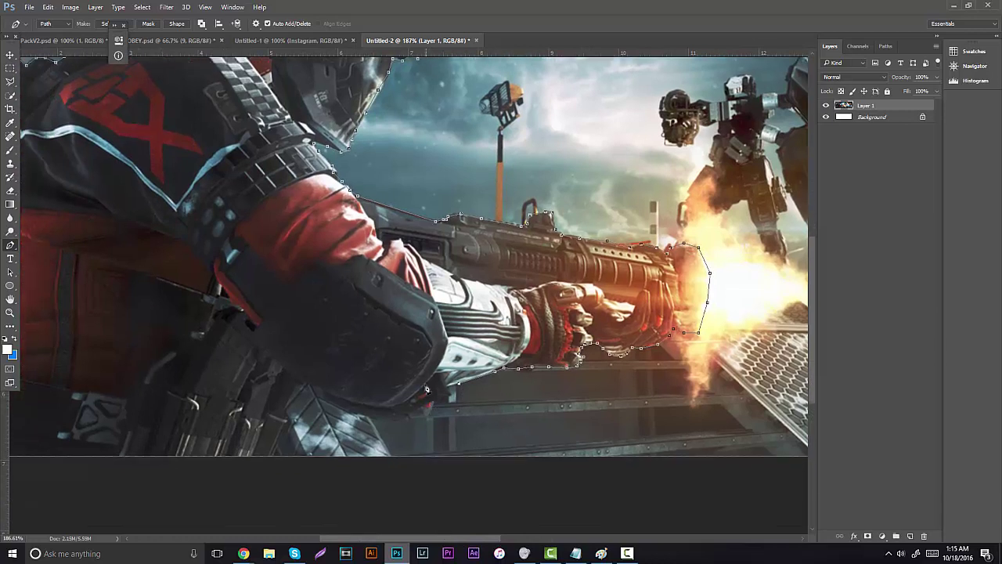
pyautogui.click(419, 408)
pyautogui.click(395, 418)
pyautogui.click(370, 417)
# Step: Close the path by looping outside the canvas's lower-left corner back to the starting point at the backpack
pyautogui.click(9, 313)
pyautogui.moveTo(256, 335); pyautogui.dragTo(169, 342)
pyautogui.click(8, 246)
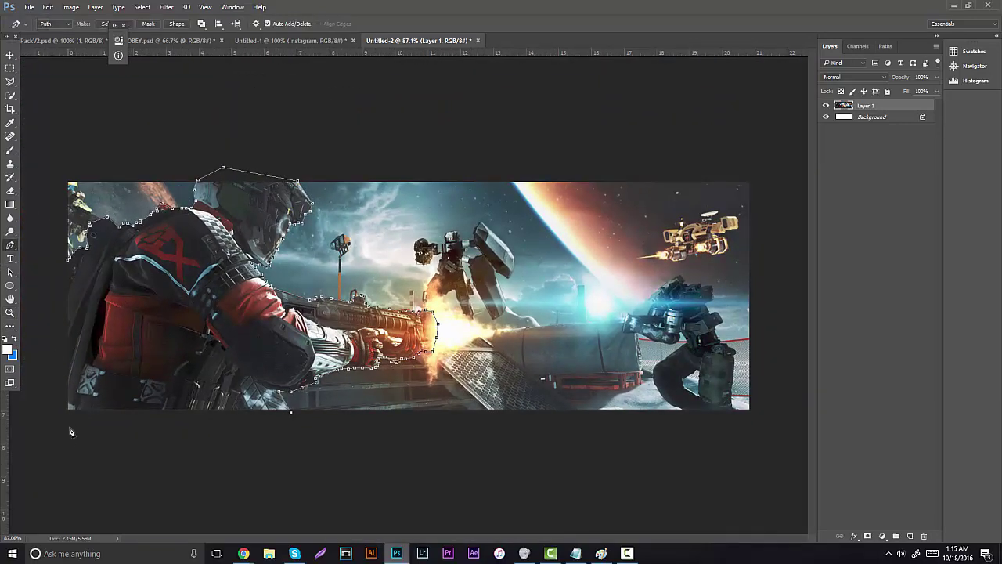
pyautogui.click(67, 432)
pyautogui.click(39, 416)
pyautogui.click(69, 259)
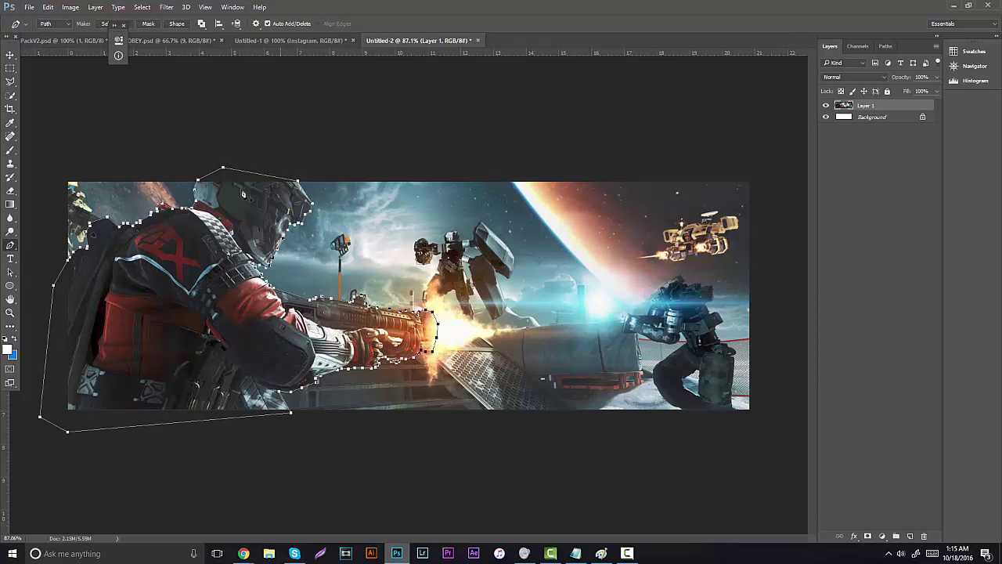
# Step: Turn the path into a new anti-aliased selection with 0 px feather, copy the soldier to a new layer, and check the cutout
pyautogui.rightClick(243, 206)
pyautogui.click(281, 250)
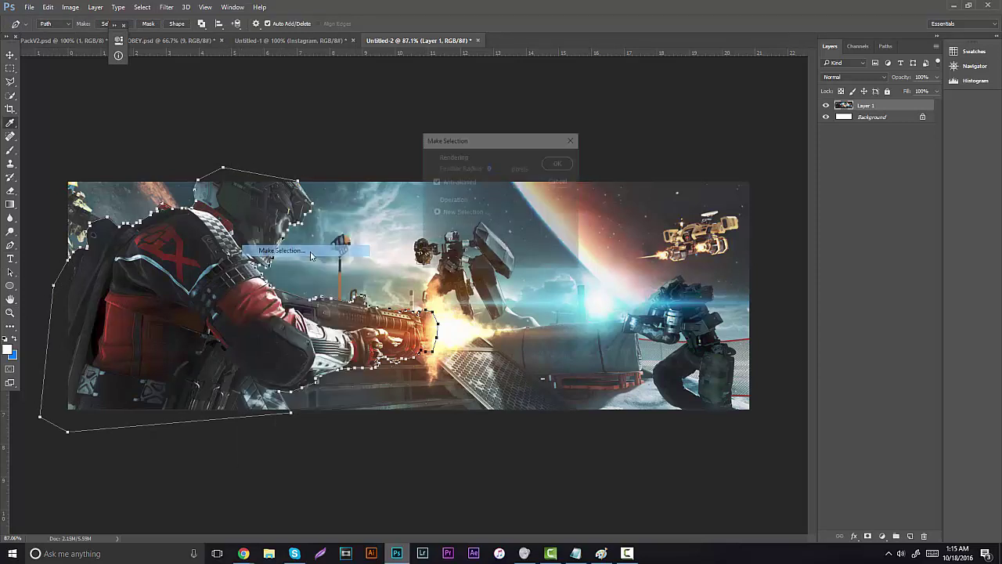
pyautogui.click(559, 162)
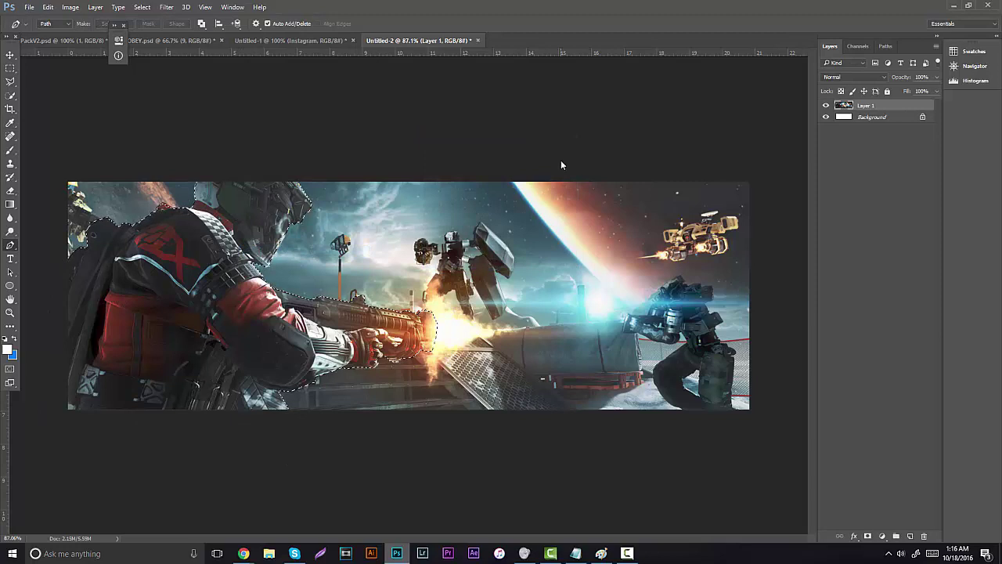
pyautogui.hotkey('ctrl', 'j')
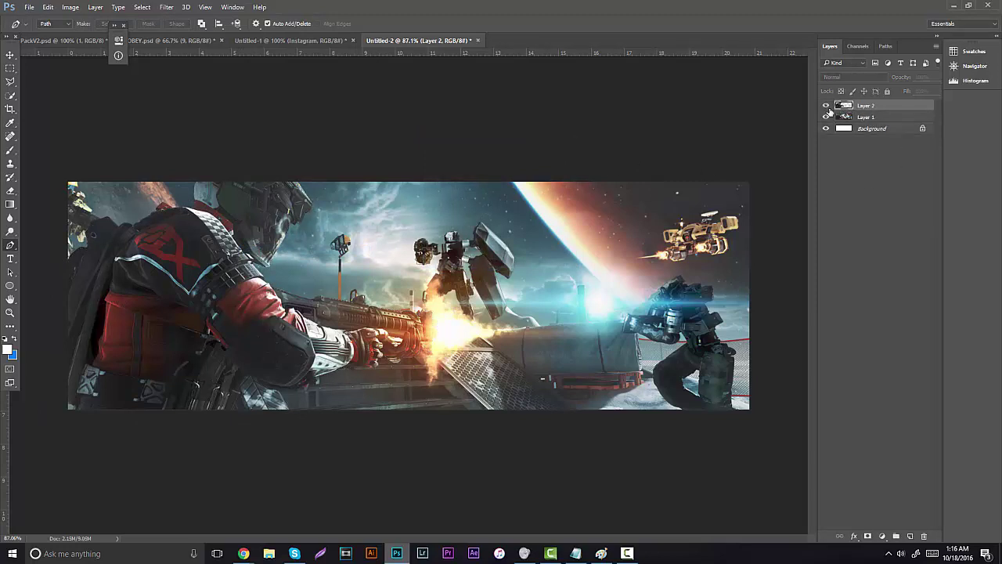
pyautogui.click(826, 116)
pyautogui.click(825, 118)
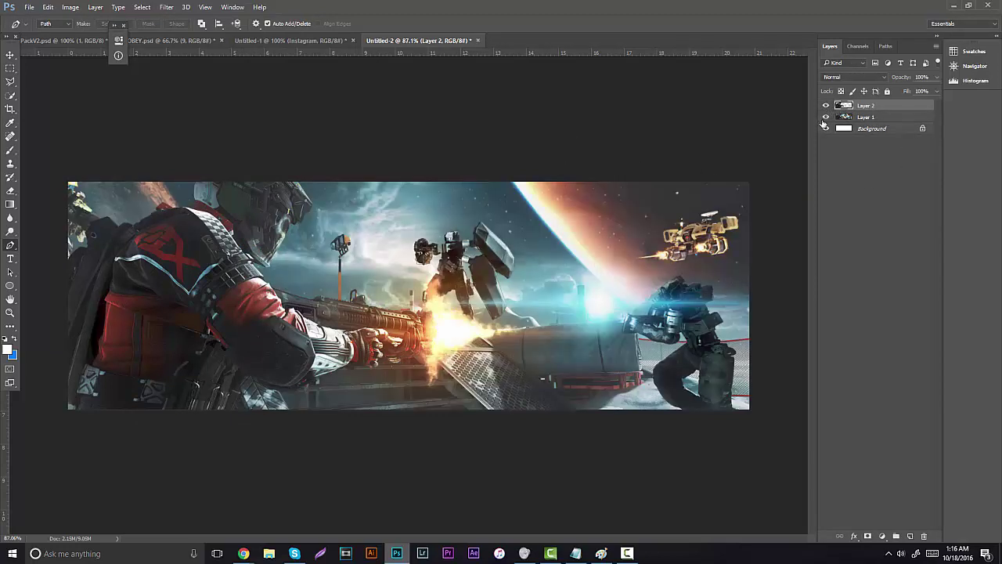
# Step: Apply the saved layer style with a stroke and three drop shadows to the soldier cutout, and close the Styles panel
pyautogui.click(233, 7)
pyautogui.click(263, 340)
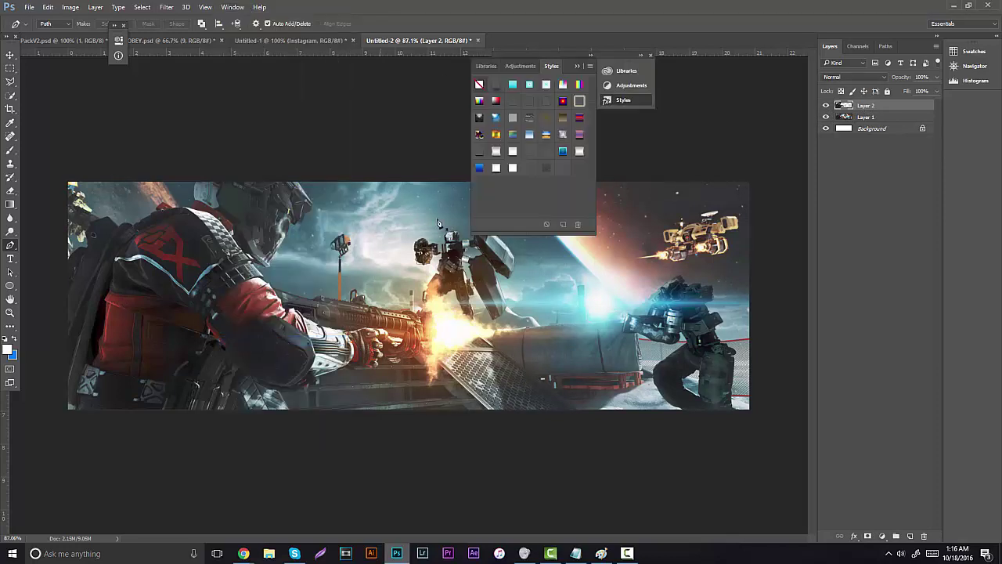
pyautogui.click(494, 86)
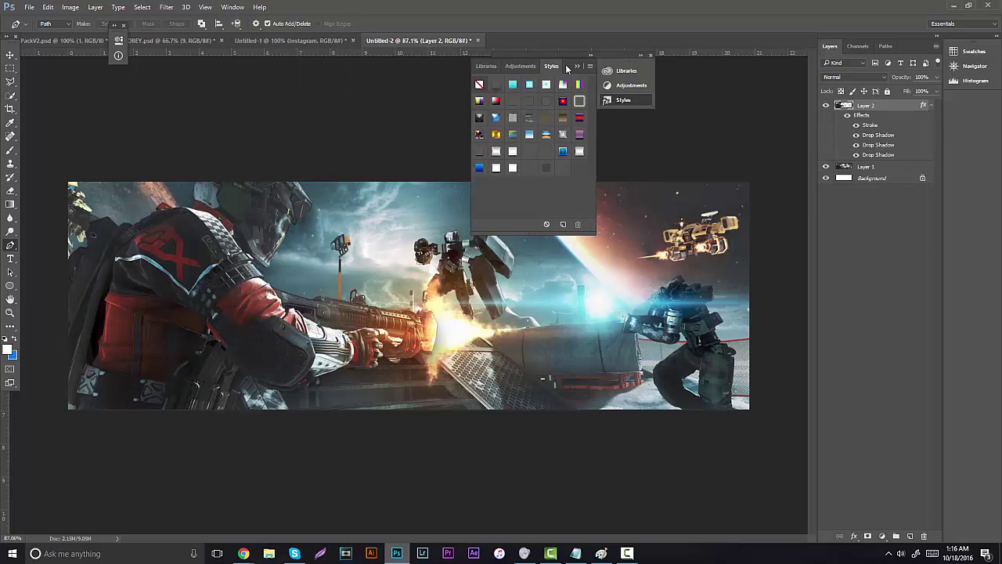
pyautogui.click(579, 65)
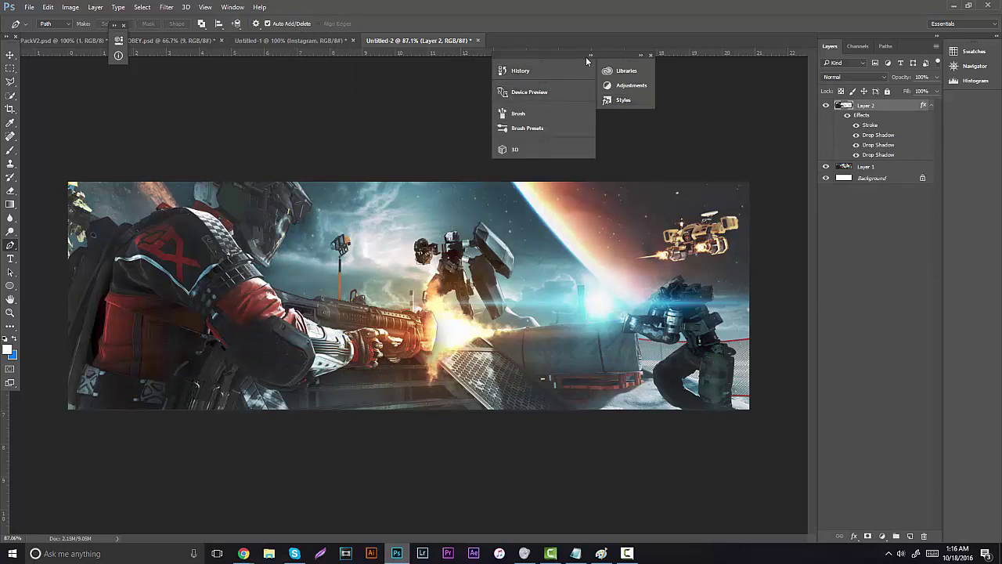
pyautogui.click(587, 56)
pyautogui.click(667, 61)
pyautogui.click(650, 56)
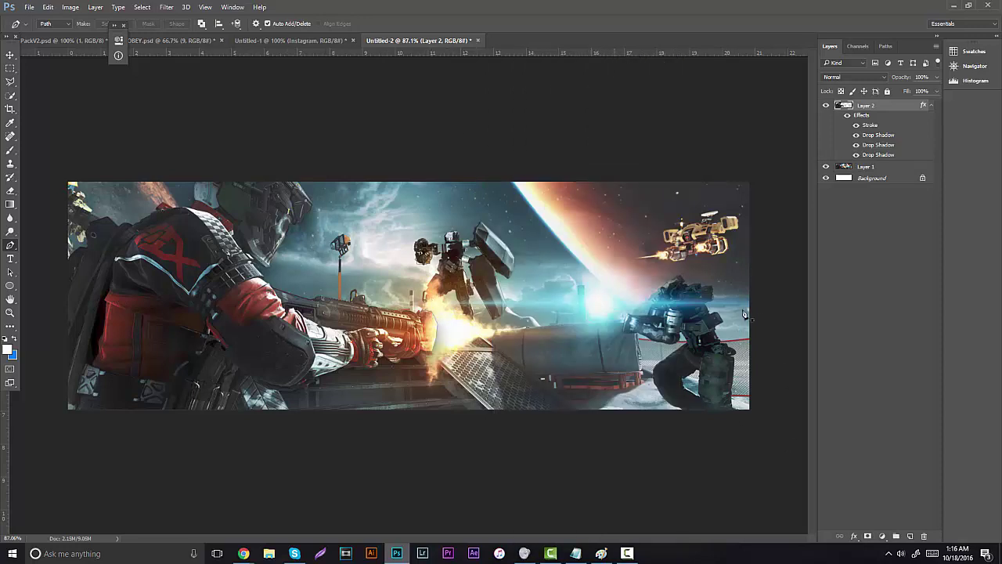
# Step: Add an empty layer above the soldier cutout and select both layers together
pyautogui.click(910, 535)
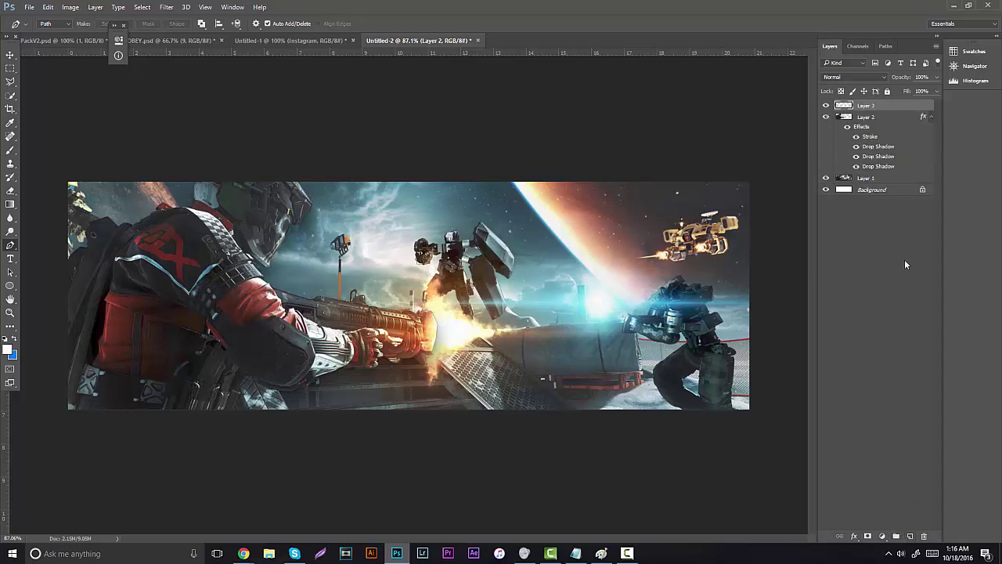
pyautogui.keyDown('shift'); pyautogui.click(877, 118); pyautogui.keyUp('shift')
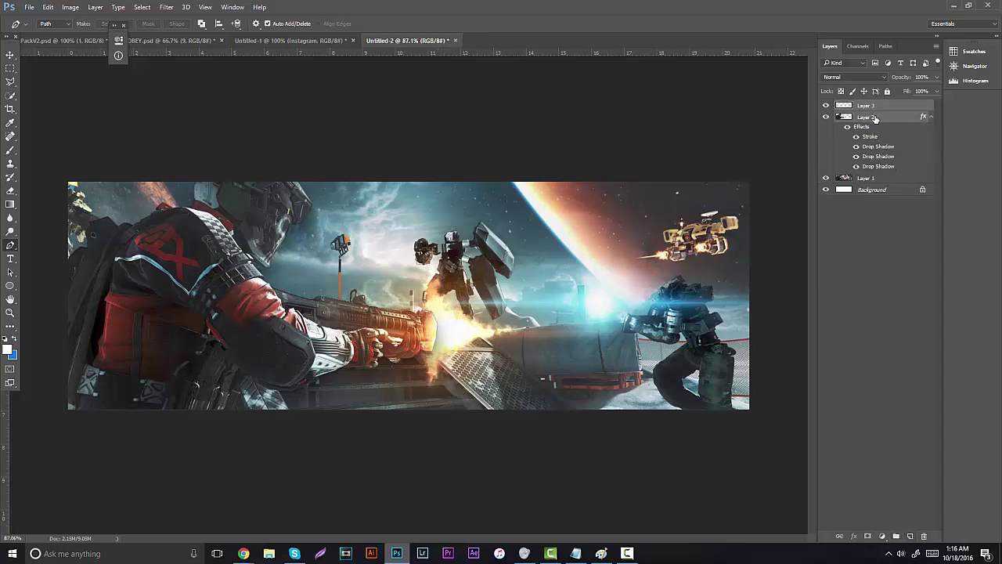
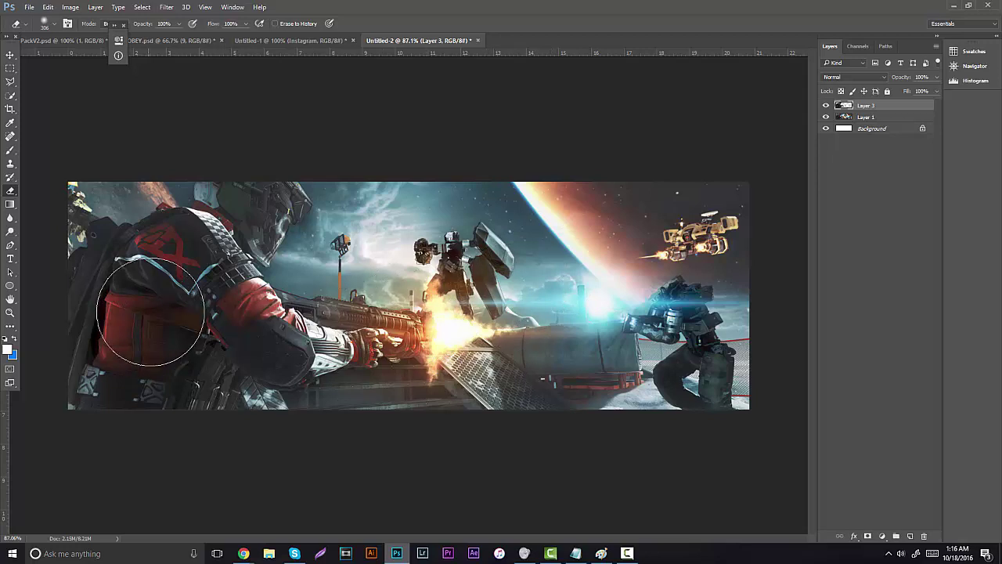
# Step: Switch to OBEY.psd, hide flare layer 9, and collapse the Flares and Other (MISC) groups
pyautogui.click(10, 312)
pyautogui.moveTo(302, 244); pyautogui.dragTo(246, 259)
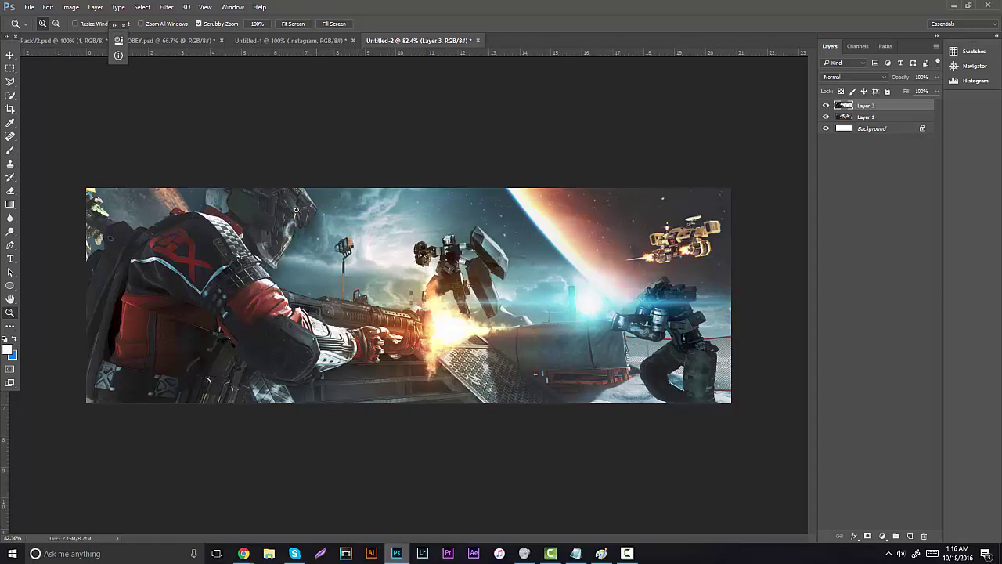
pyautogui.moveTo(174, 244); pyautogui.dragTo(181, 241)
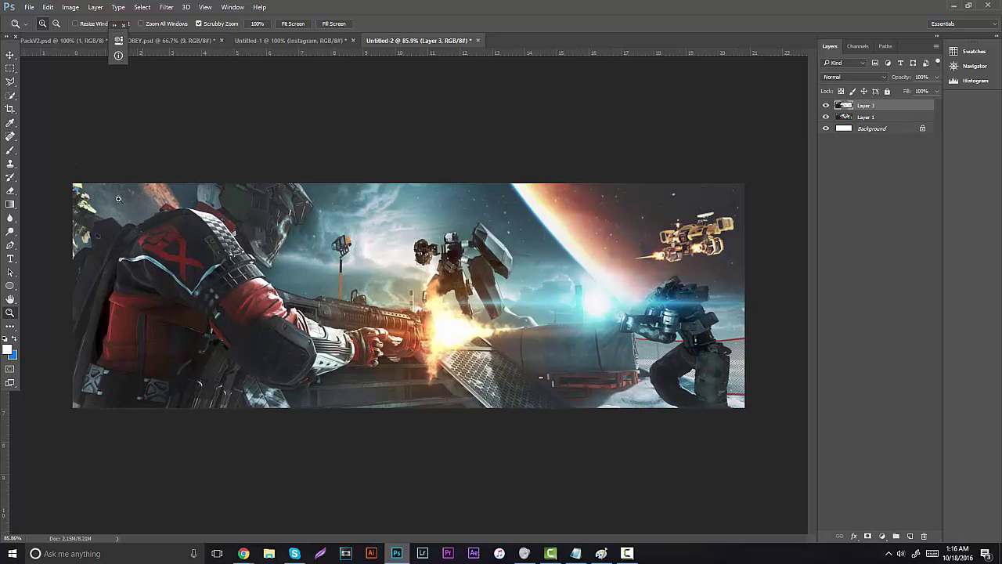
pyautogui.click(11, 55)
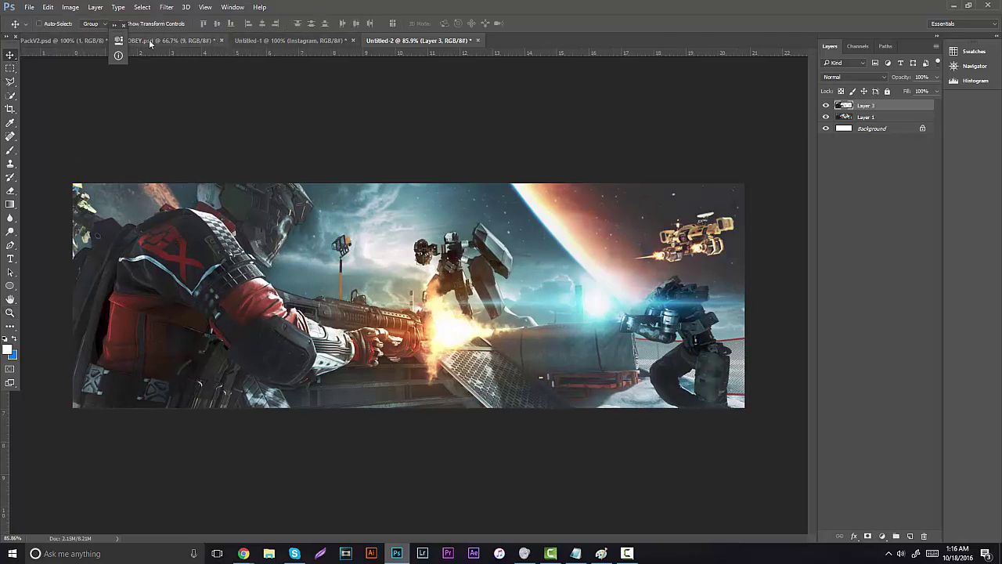
pyautogui.click(151, 43)
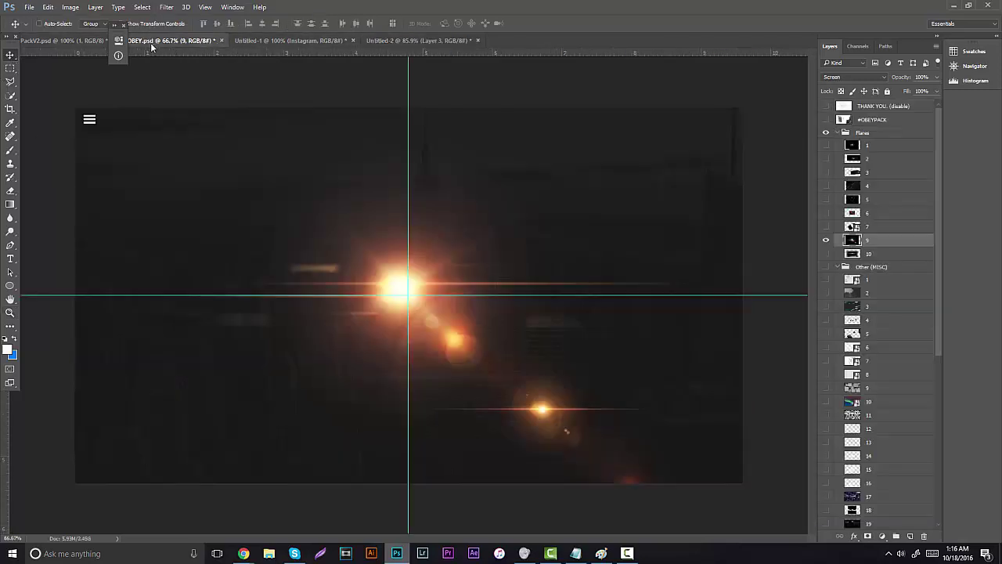
pyautogui.click(825, 239)
pyautogui.click(837, 134)
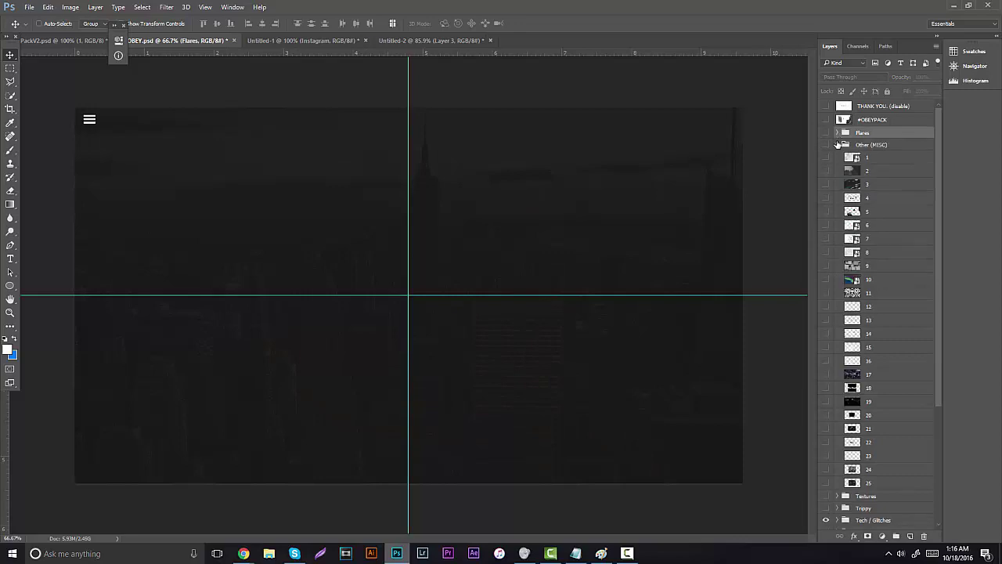
pyautogui.click(836, 145)
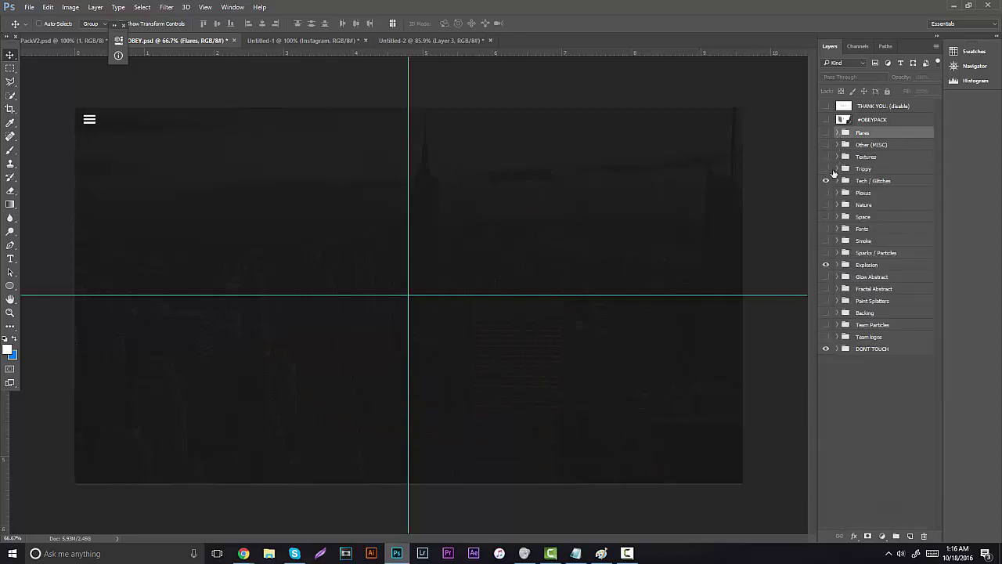
# Step: Expand the Sparks / Particles and Explosion groups, then show and select layer 1 of the Explosion group
pyautogui.click(837, 253)
pyautogui.scroll(-3, 826, 390)
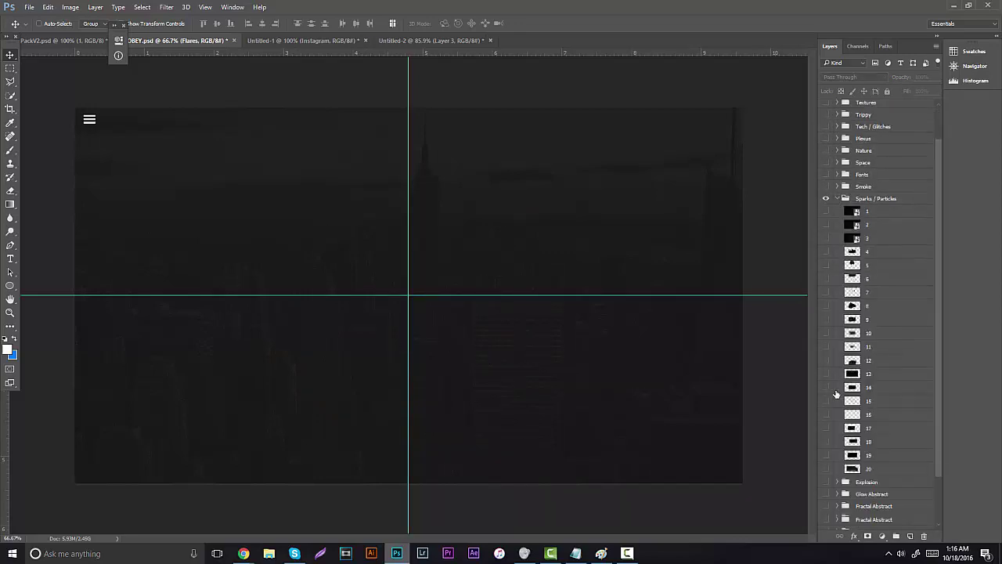
pyautogui.click(837, 443)
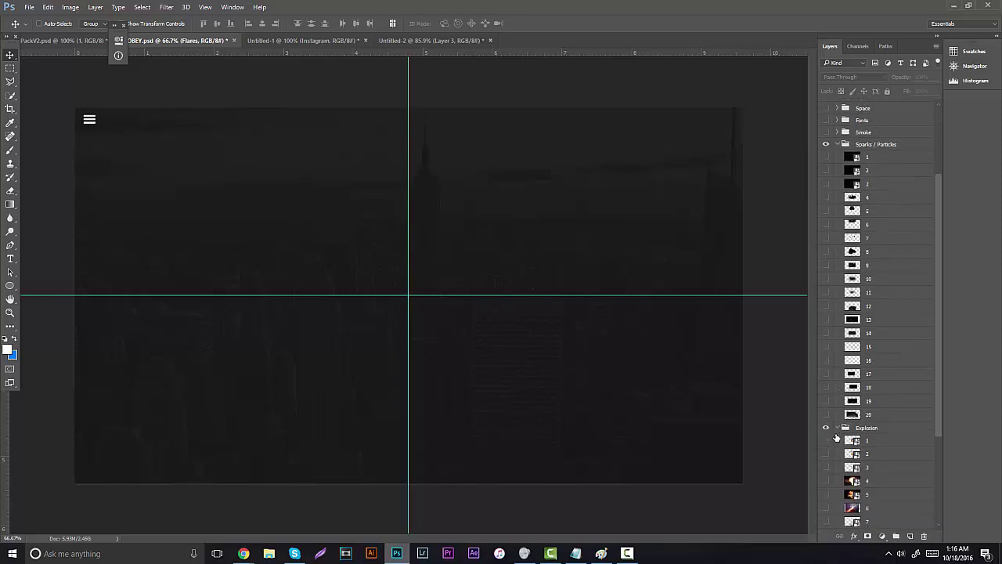
pyautogui.scroll(-3, 830, 415)
pyautogui.click(825, 400)
pyautogui.click(824, 386)
pyautogui.click(824, 387)
pyautogui.click(825, 372)
pyautogui.click(853, 375)
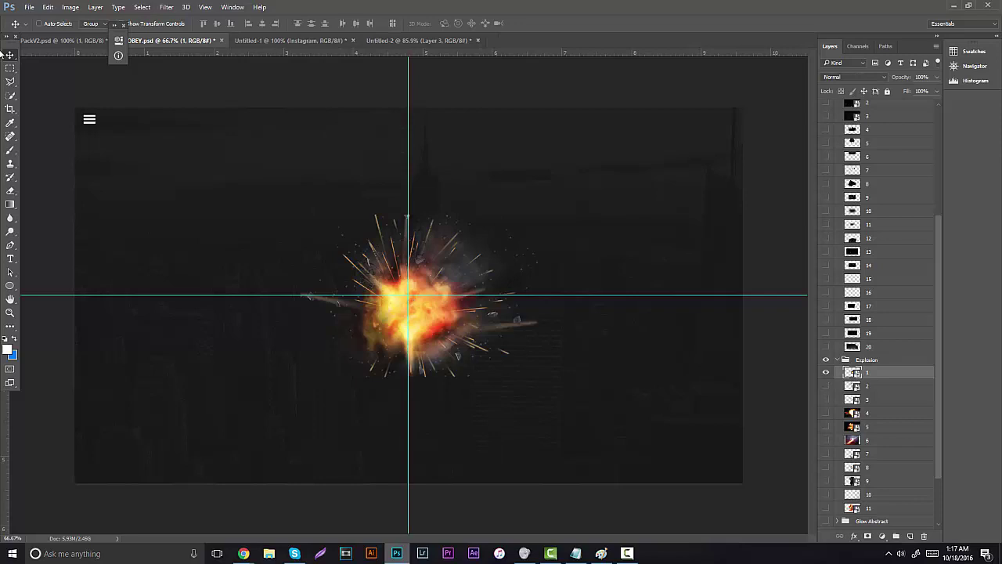
# Step: Try to carry the explosion layer directly over into the Untitled-2 document
pyautogui.moveTo(329, 186); pyautogui.dragTo(374, 41)
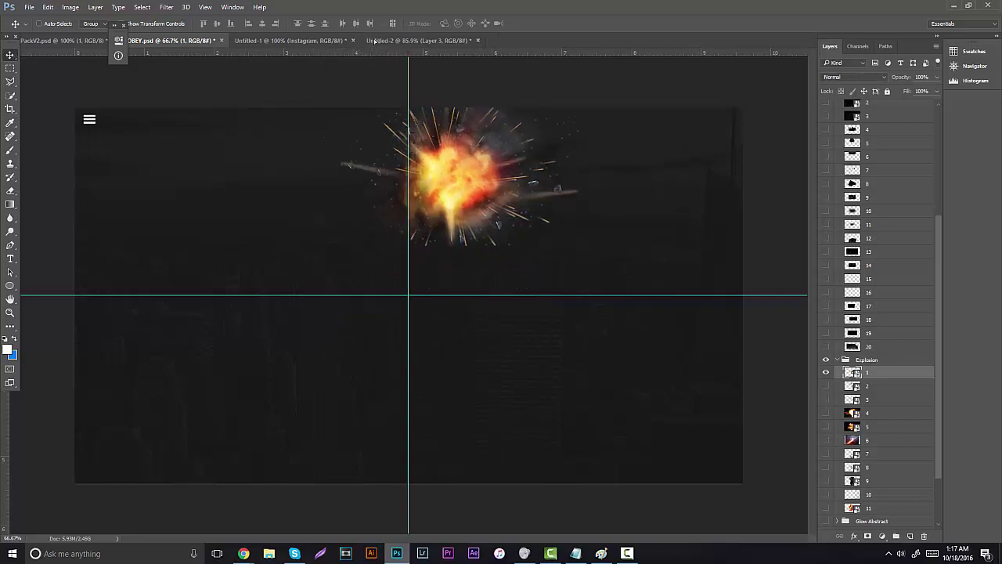
pyautogui.moveTo(292, 41); pyautogui.dragTo(421, 41)
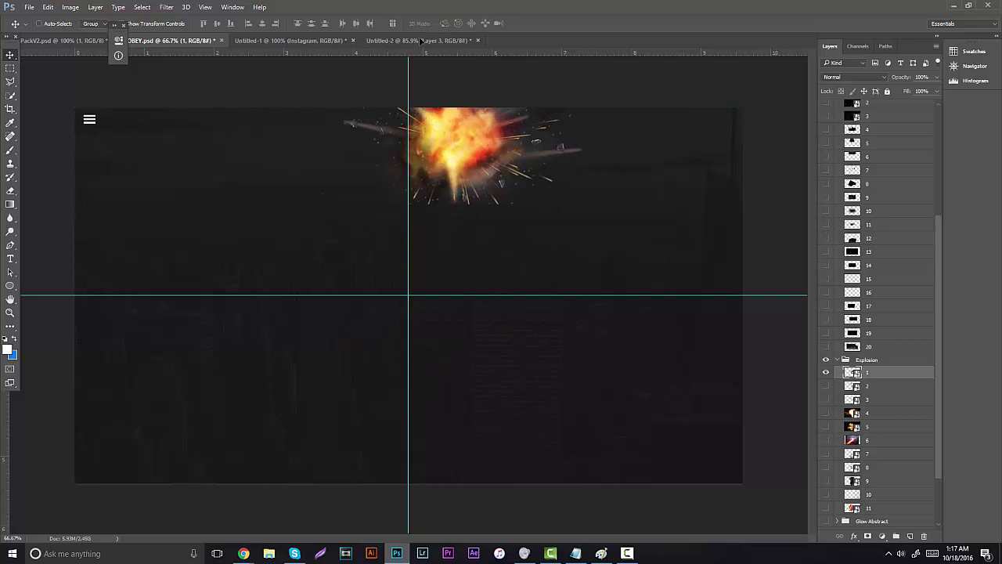
pyautogui.moveTo(415, 59); pyautogui.dragTo(440, 223)
# Step: Select a rectangular area around the explosion, rasterize its layer, and cut and paste the explosion into Untitled-2
pyautogui.click(10, 68)
pyautogui.moveTo(178, 132); pyautogui.dragTo(653, 411)
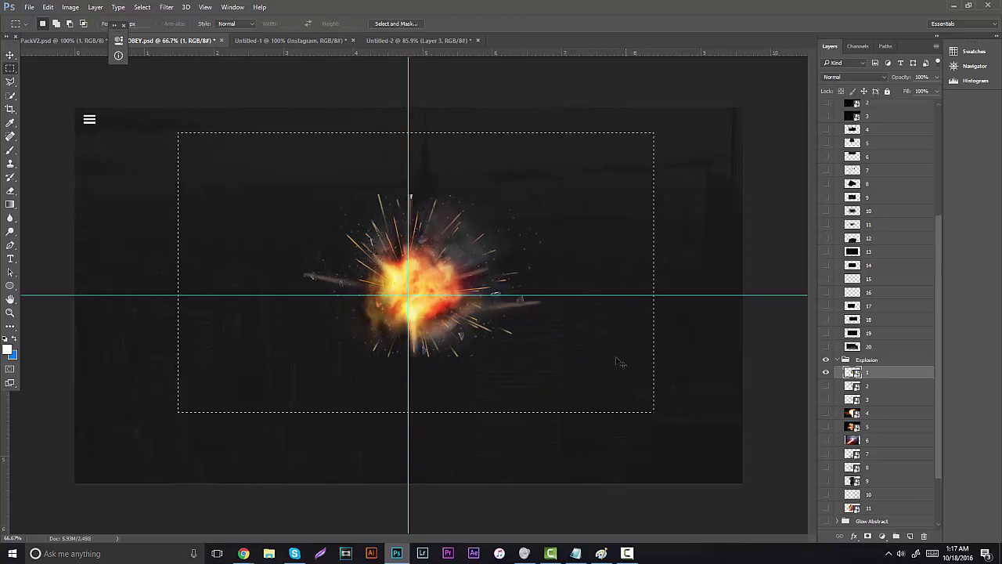
pyautogui.rightClick(866, 373)
pyautogui.click(781, 236)
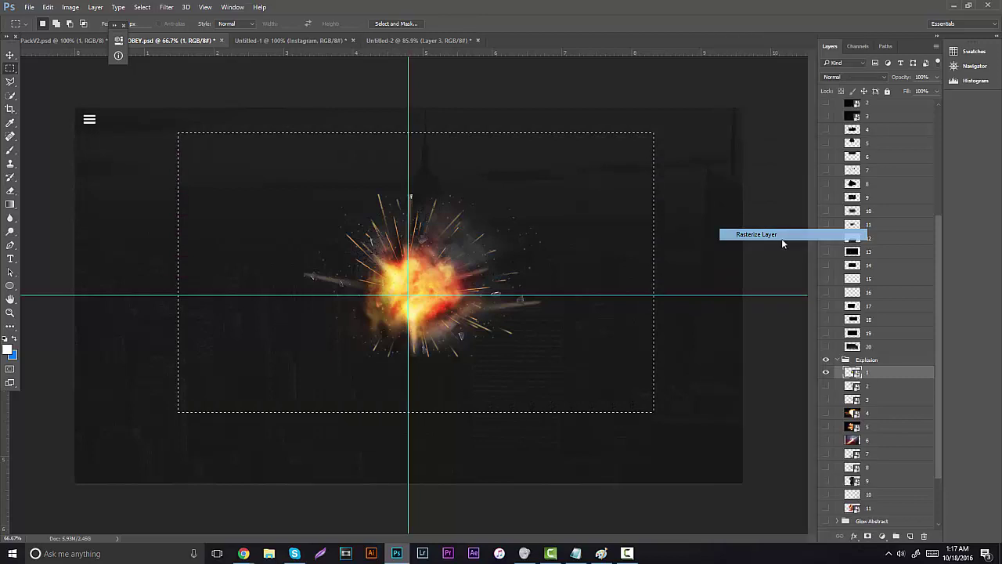
pyautogui.hotkey('ctrl', 'x')
pyautogui.click(382, 38)
pyautogui.hotkey('ctrl', 'v')
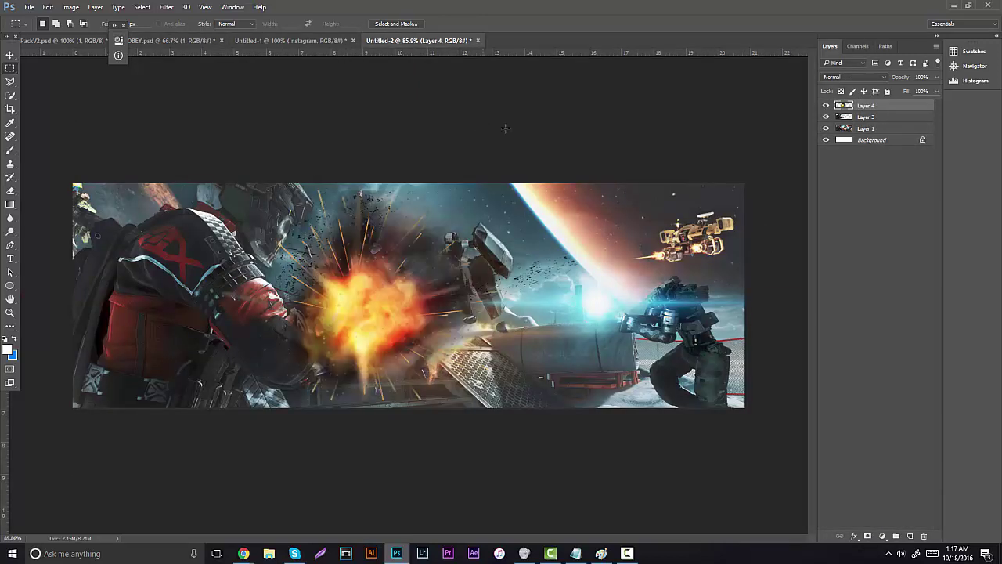
# Step: Place the explosion layer below the soldier cutout, move it behind the soldier's back, and add an offset duplicate
pyautogui.click(11, 55)
pyautogui.moveTo(858, 107); pyautogui.dragTo(858, 123)
pyautogui.moveTo(425, 263); pyautogui.dragTo(253, 262)
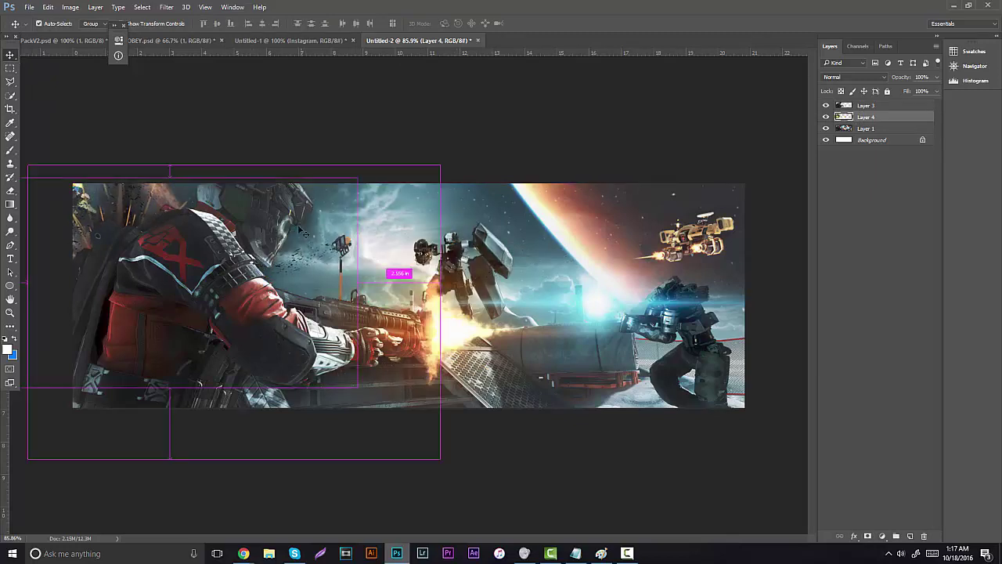
pyautogui.hotkey('ctrl', 'j')
pyautogui.moveTo(226, 207); pyautogui.dragTo(325, 269)
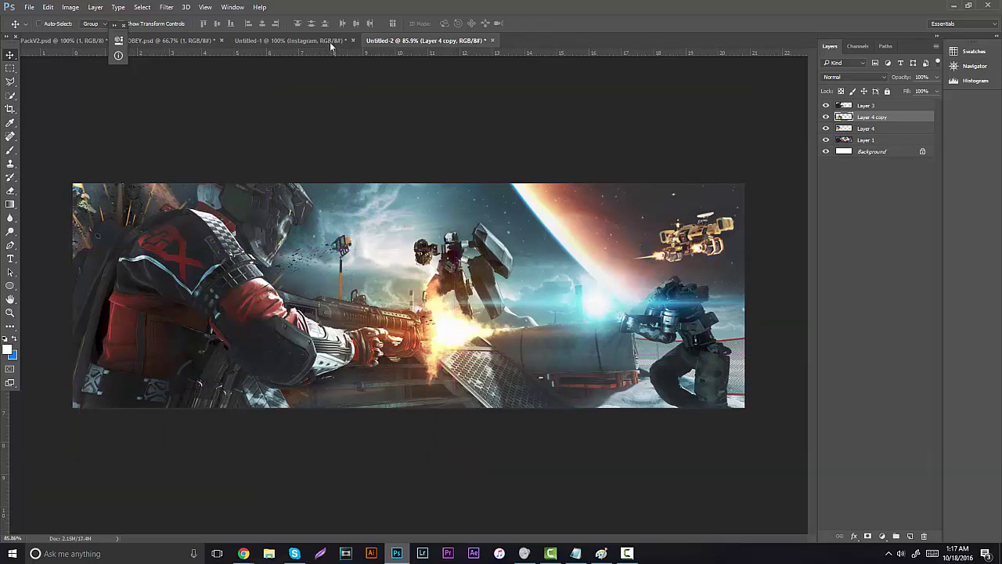
# Step: Check the finished header in Untitled-1, and show and select layer 3 of Sparks / Particles in OBEY.psd
pyautogui.click(294, 39)
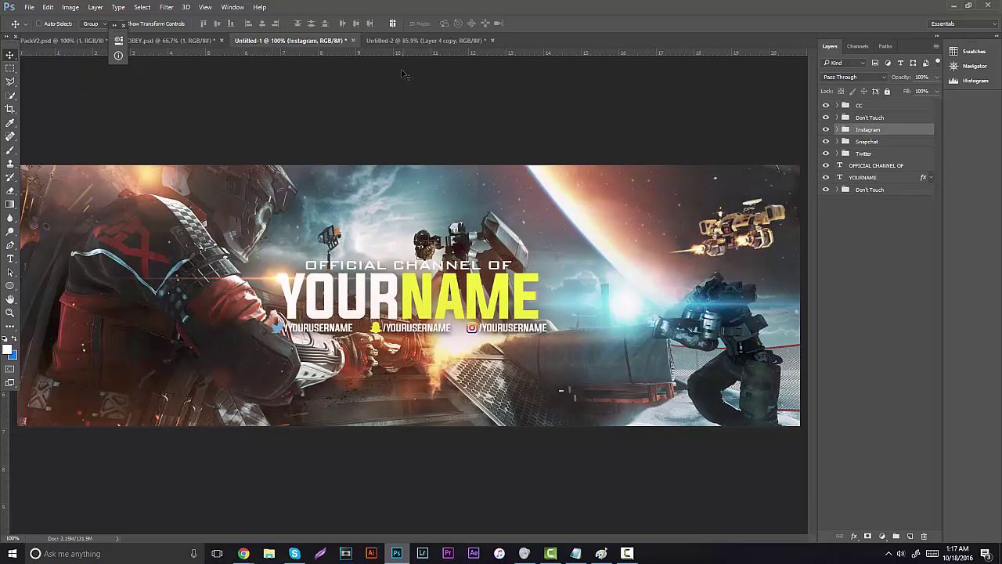
pyautogui.click(416, 41)
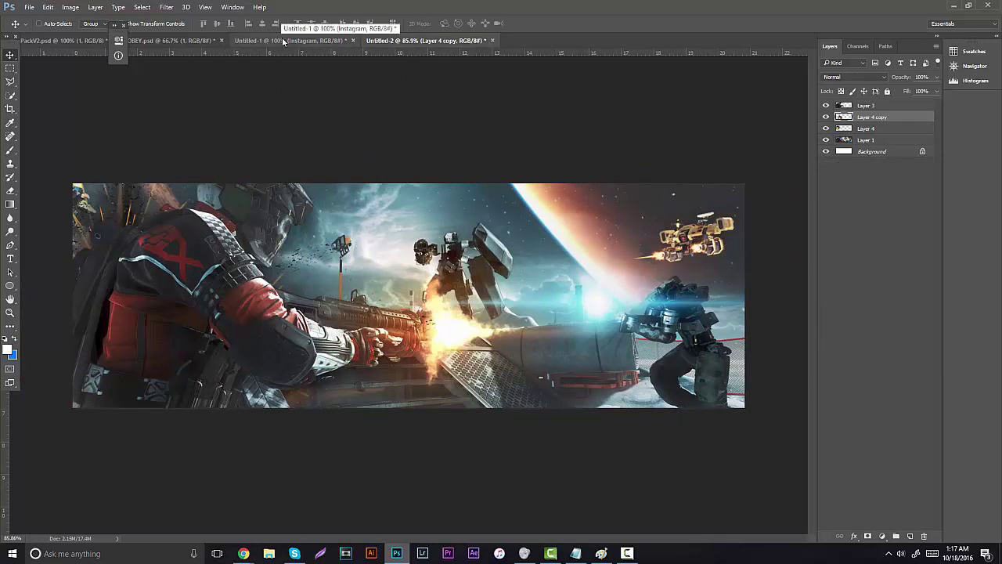
pyautogui.click(173, 40)
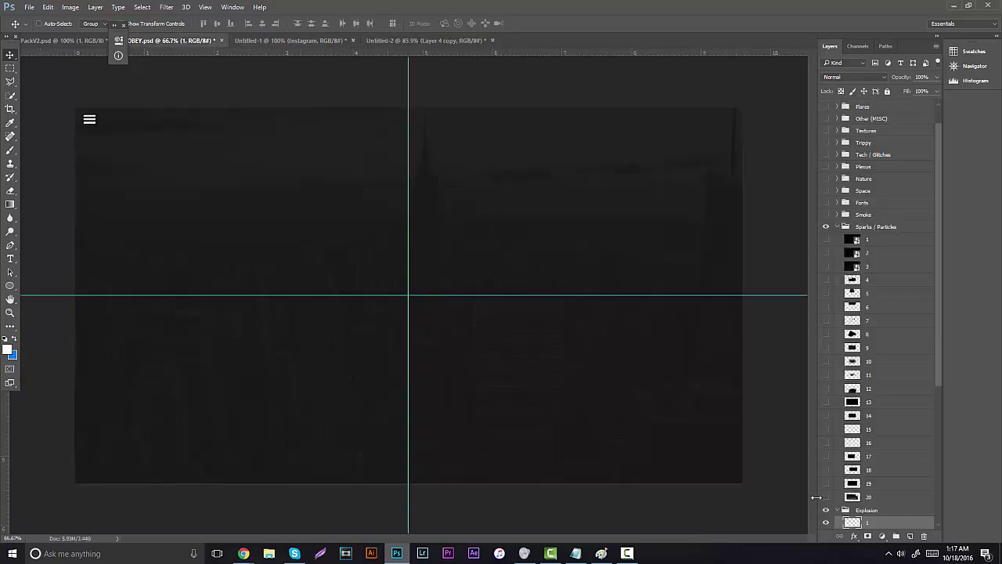
pyautogui.click(825, 267)
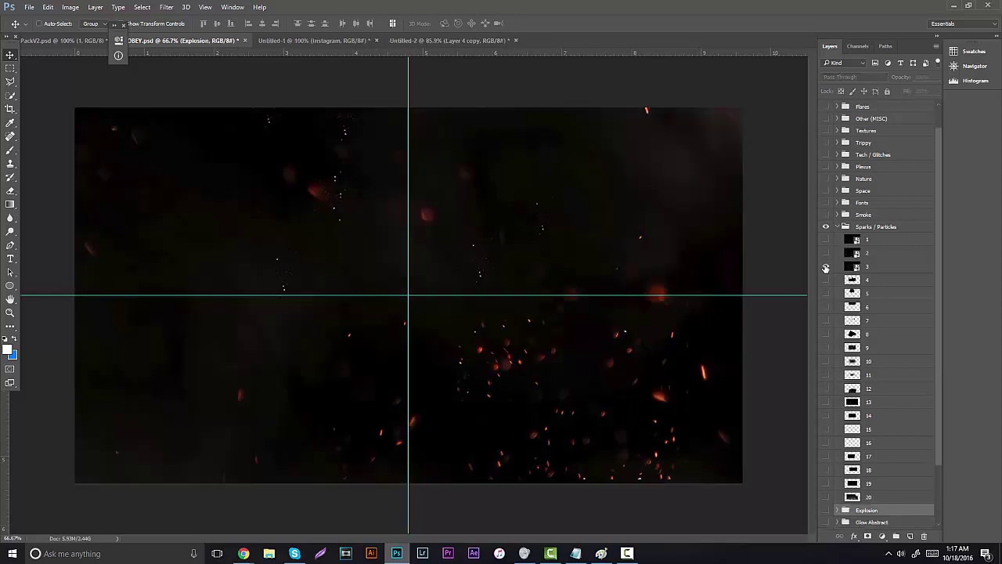
pyautogui.click(853, 268)
pyautogui.moveTo(641, 233); pyautogui.dragTo(661, 216)
# Step: Rasterize sparks layer 3, cut its contents, and paste them into Untitled-2
pyautogui.rightClick(891, 267)
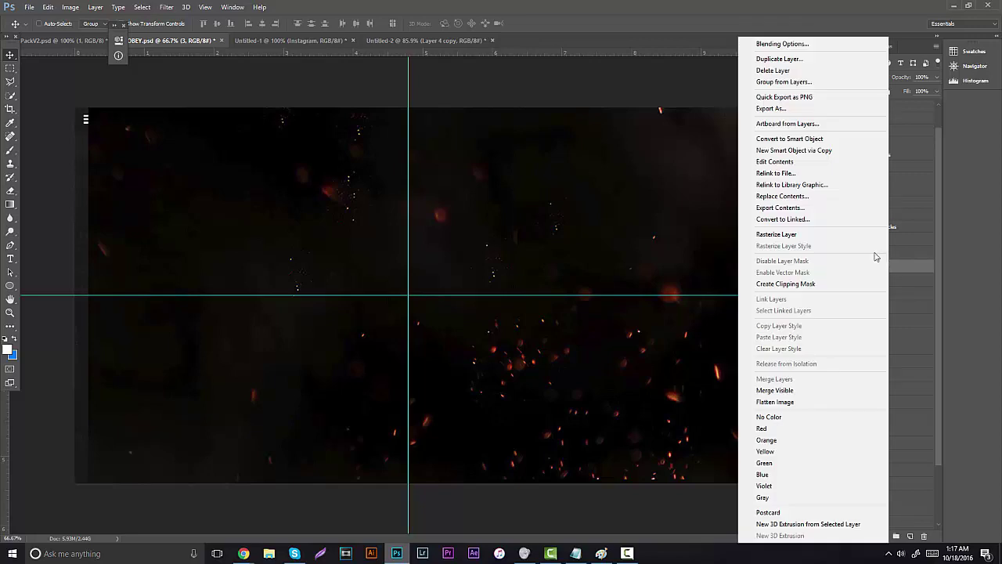
pyautogui.click(796, 234)
pyautogui.keyDown('ctrl'); pyautogui.click(854, 267); pyautogui.keyUp('ctrl')
pyautogui.click(380, 41)
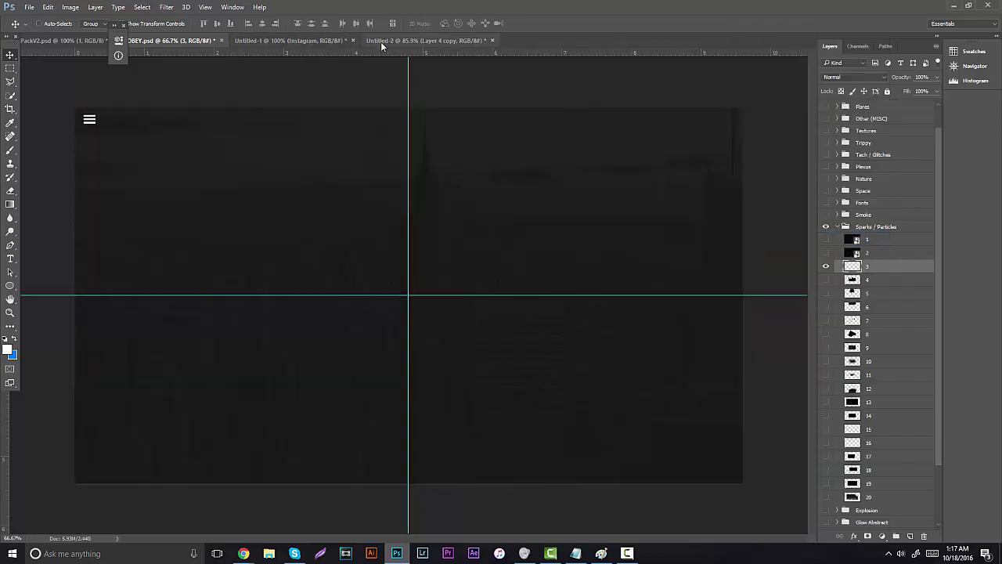
pyautogui.hotkey('ctrl', 'v')
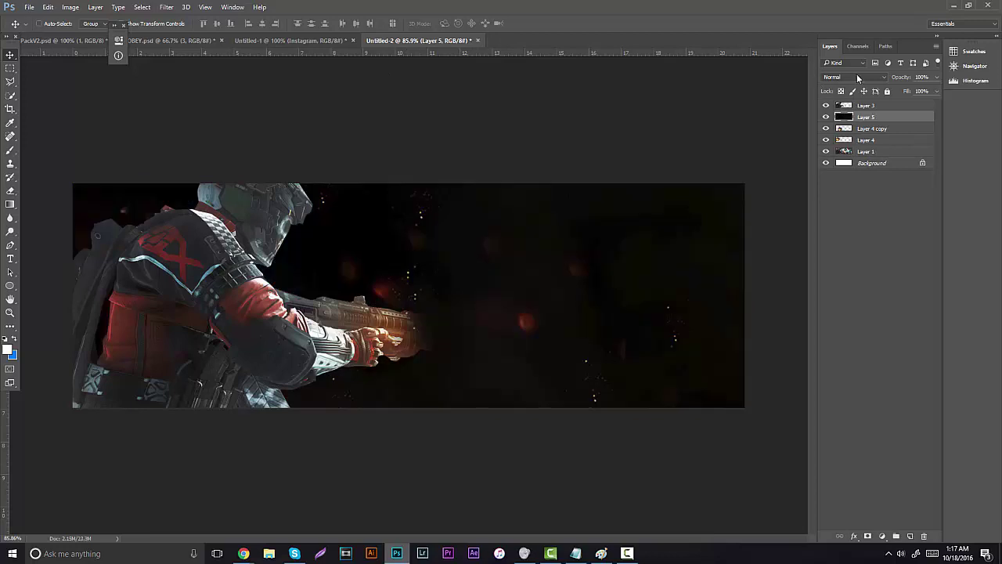
# Step: Set the pasted sparks layer to Screen, move it above the soldier cutout, and position its embers across the header
pyautogui.click(855, 77)
pyautogui.click(861, 151)
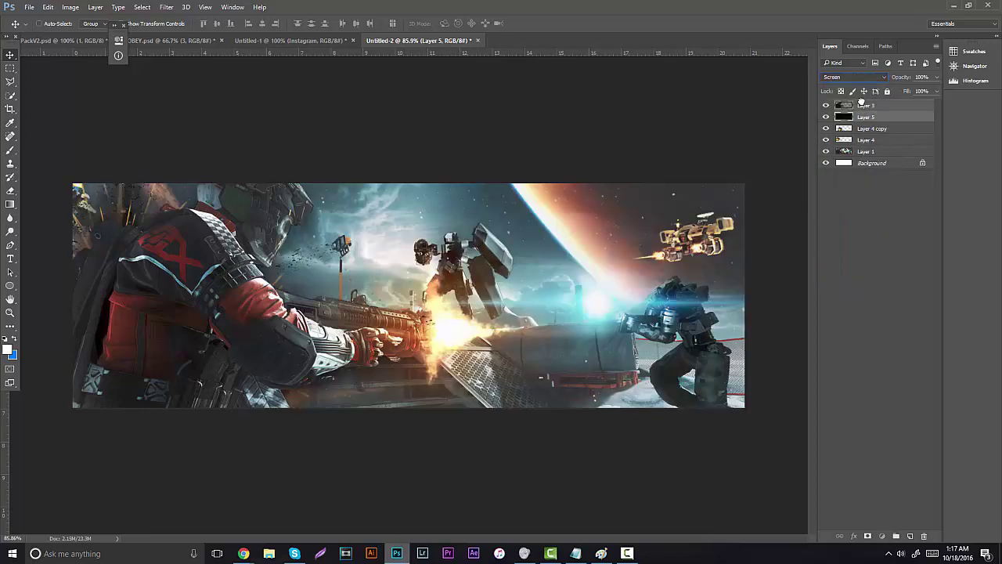
pyautogui.moveTo(861, 100); pyautogui.dragTo(862, 102)
pyautogui.moveTo(398, 246); pyautogui.dragTo(372, 138)
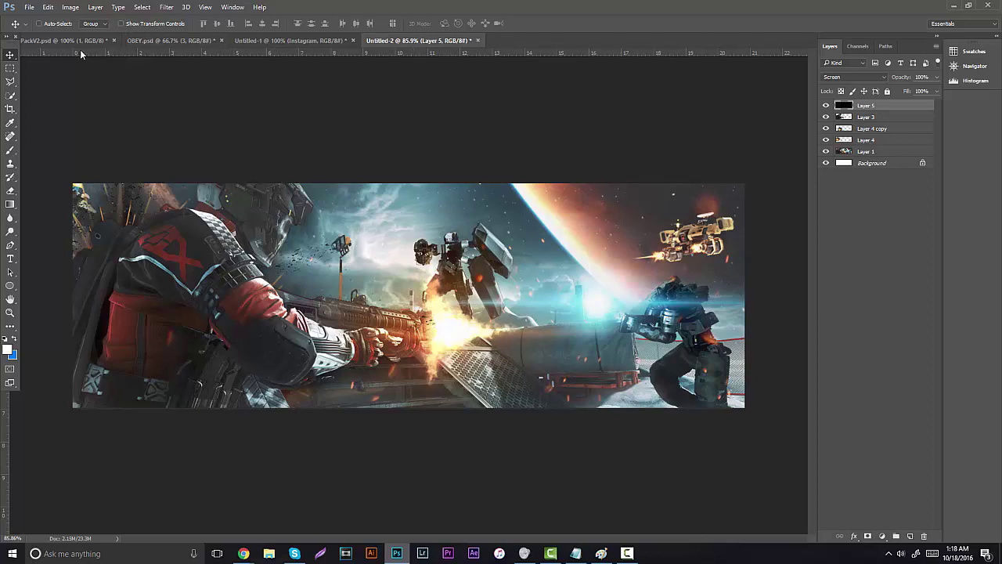
# Step: Bring layer 1 of PackV2.psd's Light Leaks group into Untitled-2, placing its glow over the soldier's lower body
pyautogui.click(21, 44)
pyautogui.click(826, 357)
pyautogui.click(826, 357)
pyautogui.moveTo(278, 95); pyautogui.dragTo(407, 69)
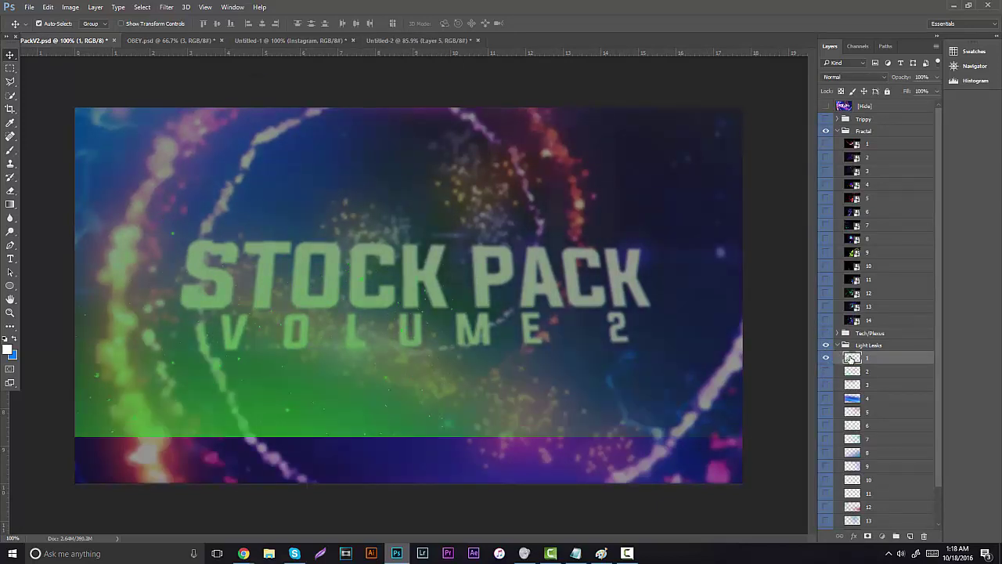
pyautogui.click(408, 41)
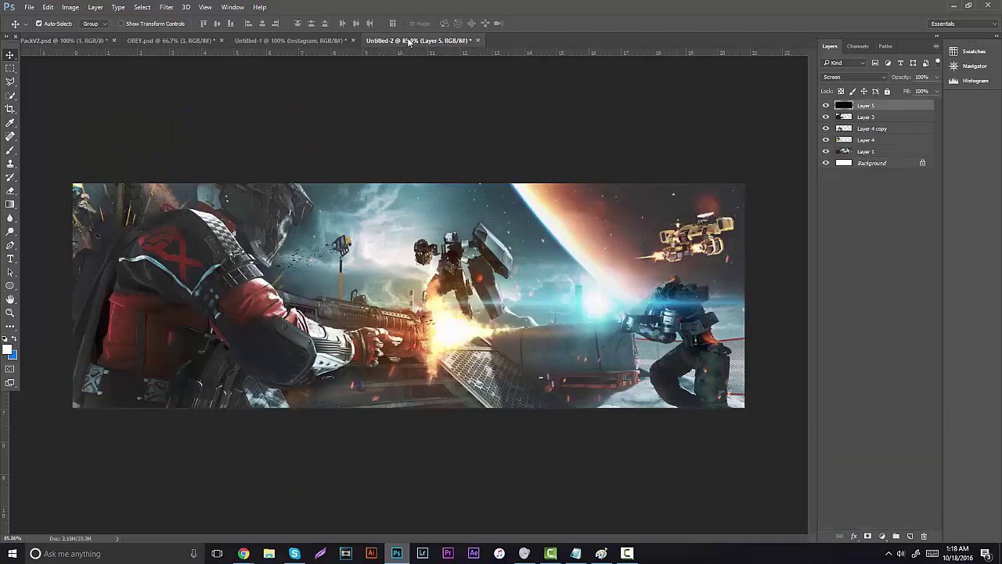
pyautogui.moveTo(403, 49); pyautogui.dragTo(411, 161)
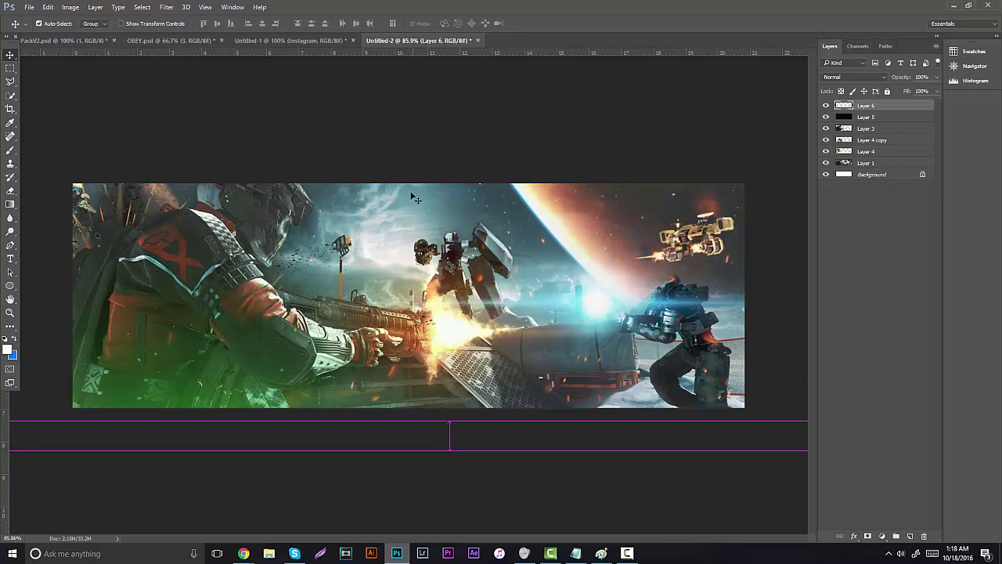
# Step: Shift the light leak's hue to a pinkish red with Hue/Saturation and fine-tune its position
pyautogui.hotkey('ctrl', 'u')
pyautogui.moveTo(479, 195); pyautogui.dragTo(472, 176)
pyautogui.click(584, 146)
pyautogui.press('v')
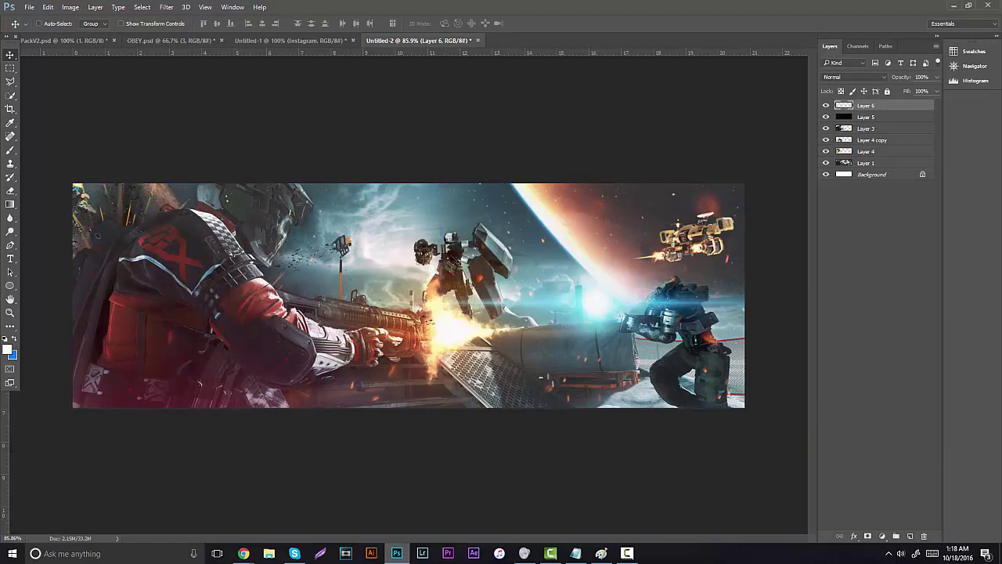
pyautogui.moveTo(462, 275); pyautogui.dragTo(460, 270)
# Step: Convert the locked Background into a regular layer named Layer 0
pyautogui.click(10, 313)
pyautogui.moveTo(379, 308); pyautogui.dragTo(388, 284)
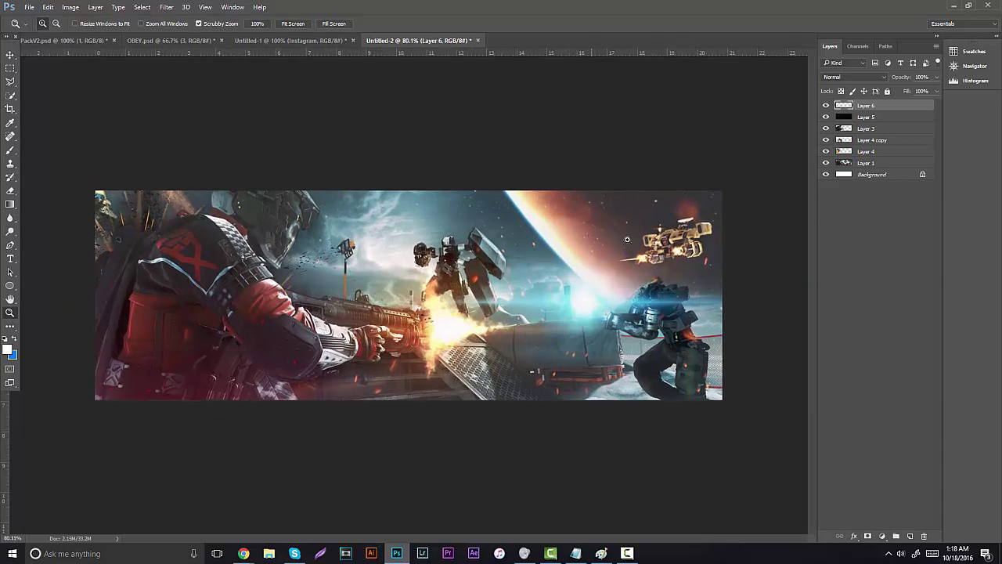
pyautogui.doubleClick(880, 174)
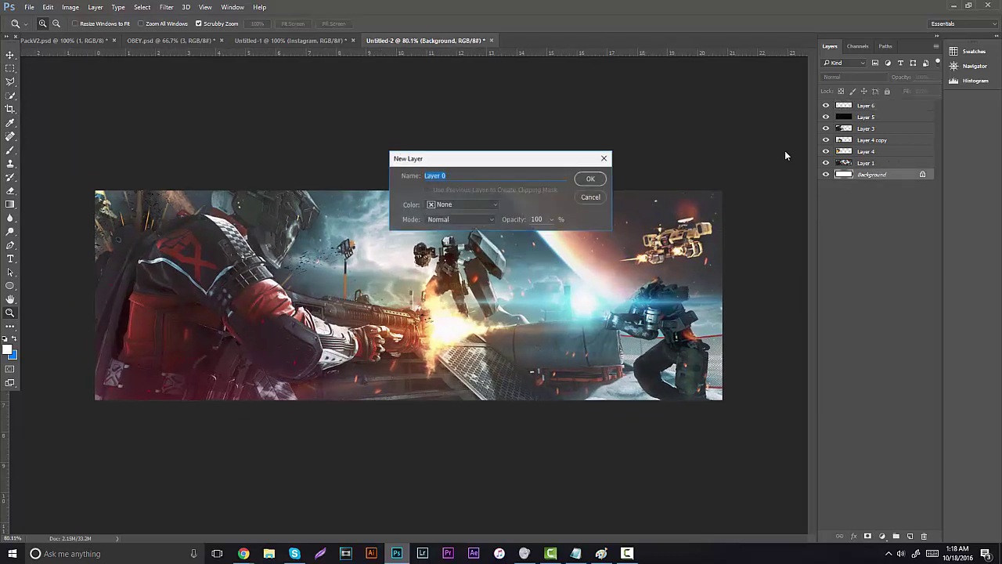
pyautogui.click(588, 177)
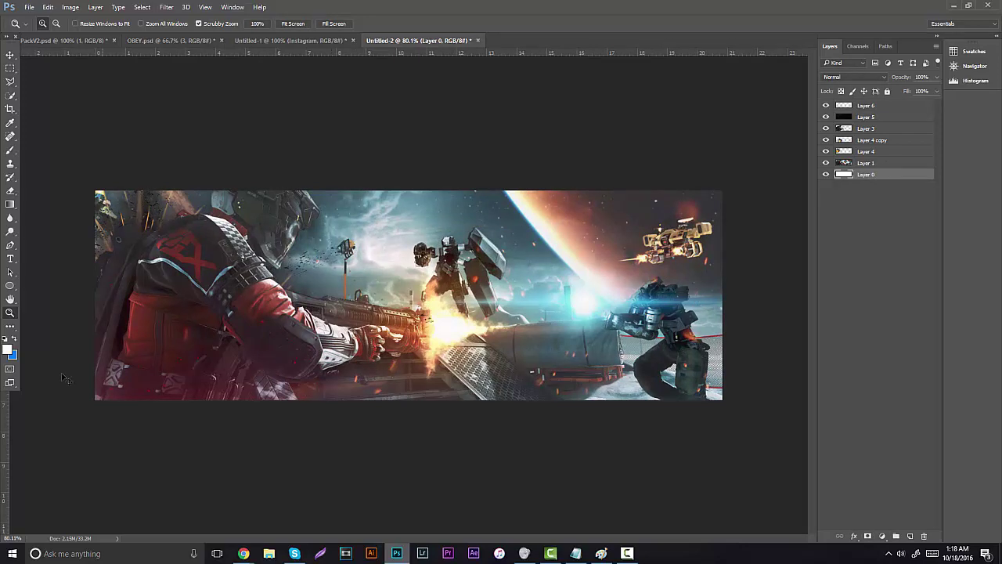
# Step: Place vertical and horizontal guides through the header's centre using Layer 0's transform box, and remove the extra off-centre vertical guide
pyautogui.moveTo(6, 409); pyautogui.dragTo(425, 368)
pyautogui.hotkey('ctrl', 't')
pyautogui.moveTo(8, 406); pyautogui.dragTo(407, 360)
pyautogui.moveTo(400, 56); pyautogui.dragTo(420, 295)
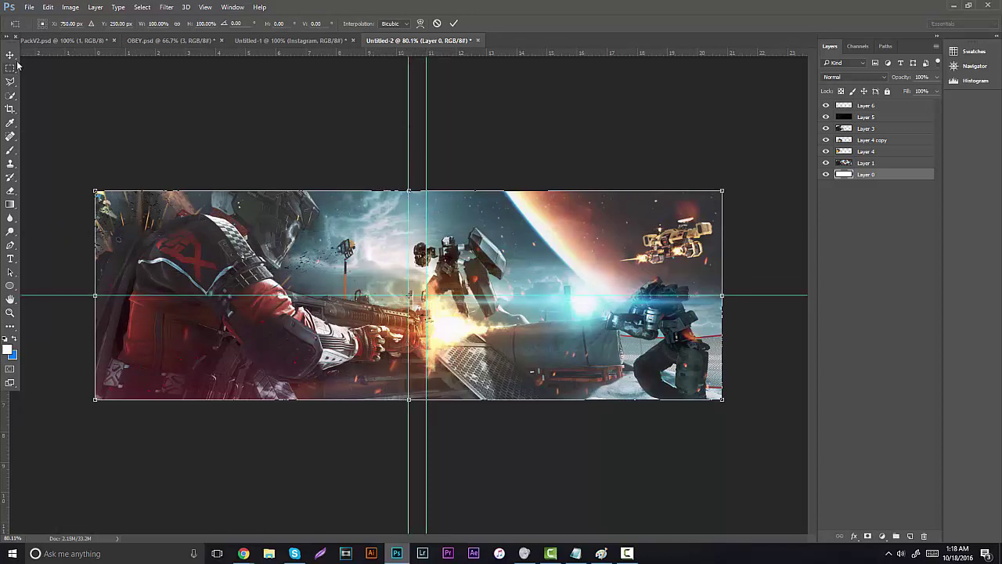
pyautogui.press('Return')
pyautogui.moveTo(426, 178); pyautogui.dragTo(11, 161)
# Step: Add the text YOURNAME near the header's centre and move its layer to the top of the layer stack
pyautogui.click(11, 259)
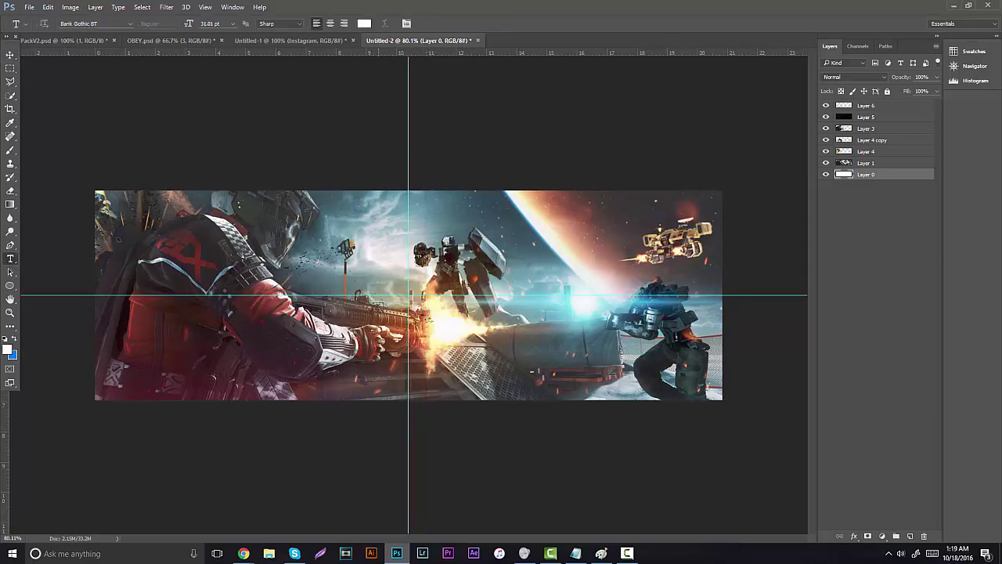
pyautogui.click(375, 298)
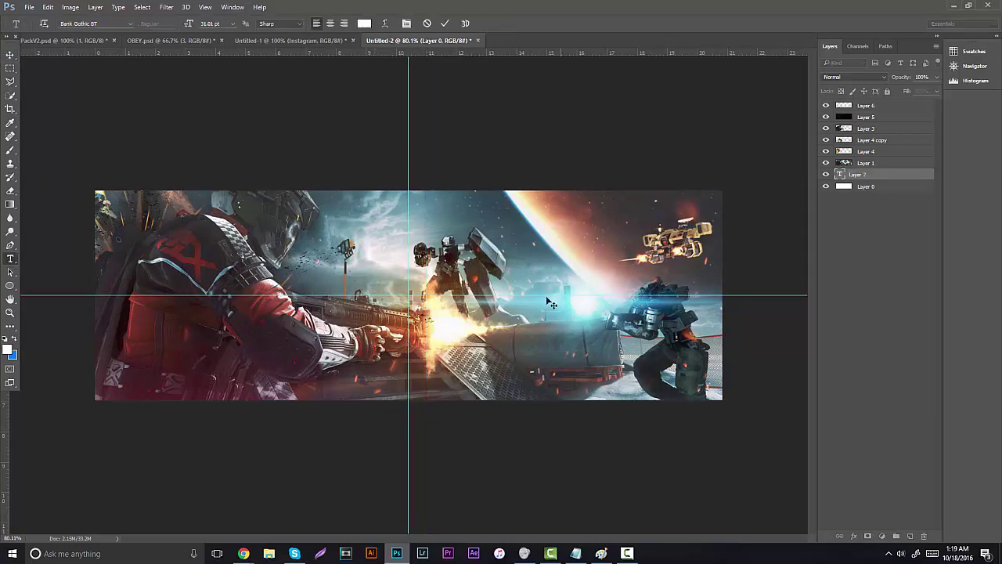
pyautogui.click(10, 313)
pyautogui.moveTo(387, 295); pyautogui.dragTo(395, 295)
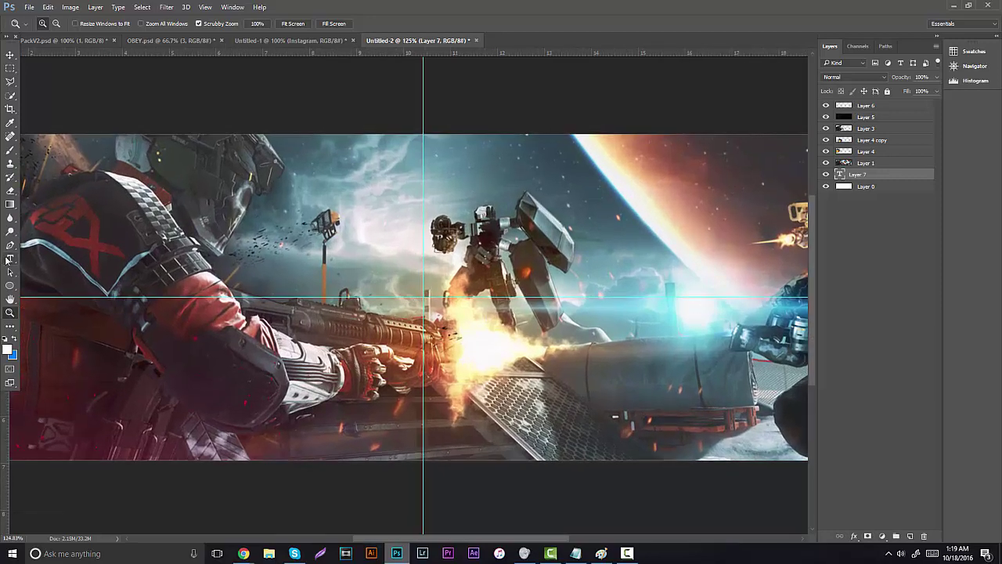
pyautogui.click(9, 259)
pyautogui.click(385, 332)
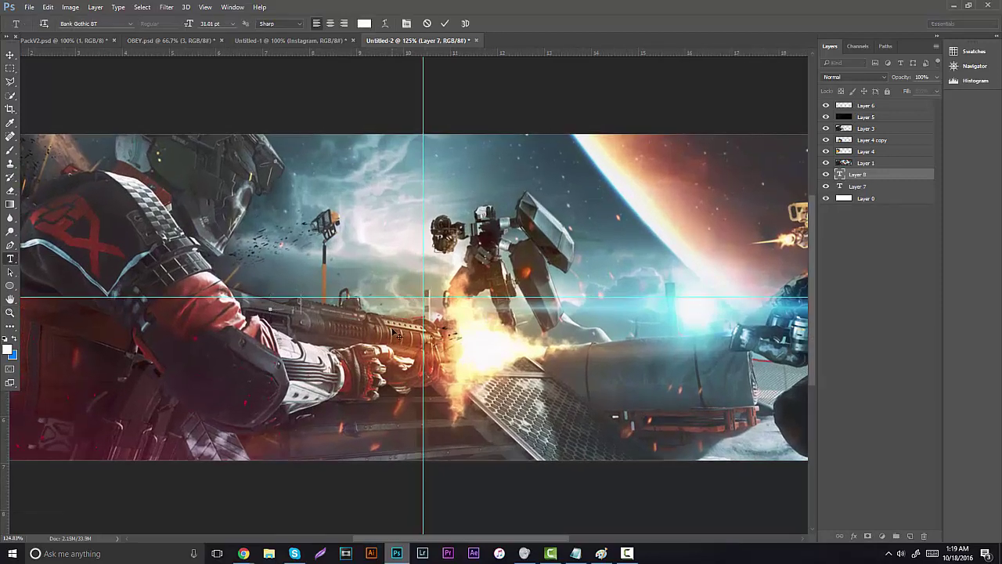
pyautogui.click(857, 162)
pyautogui.moveTo(864, 174); pyautogui.dragTo(860, 105)
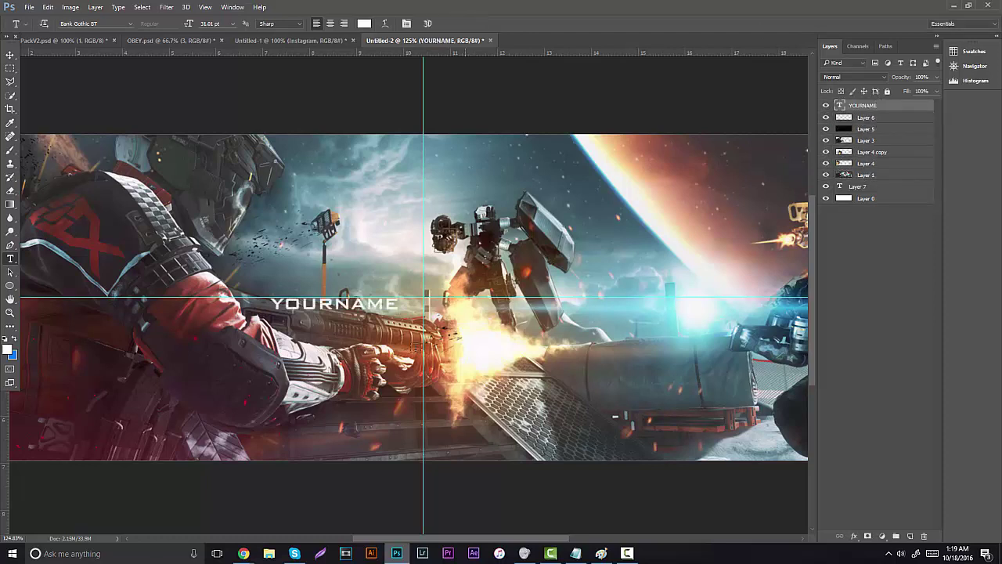
# Step: Set YOURNAME in Evogria at 116.01 pt and centre it on the guides
pyautogui.doubleClick(392, 305)
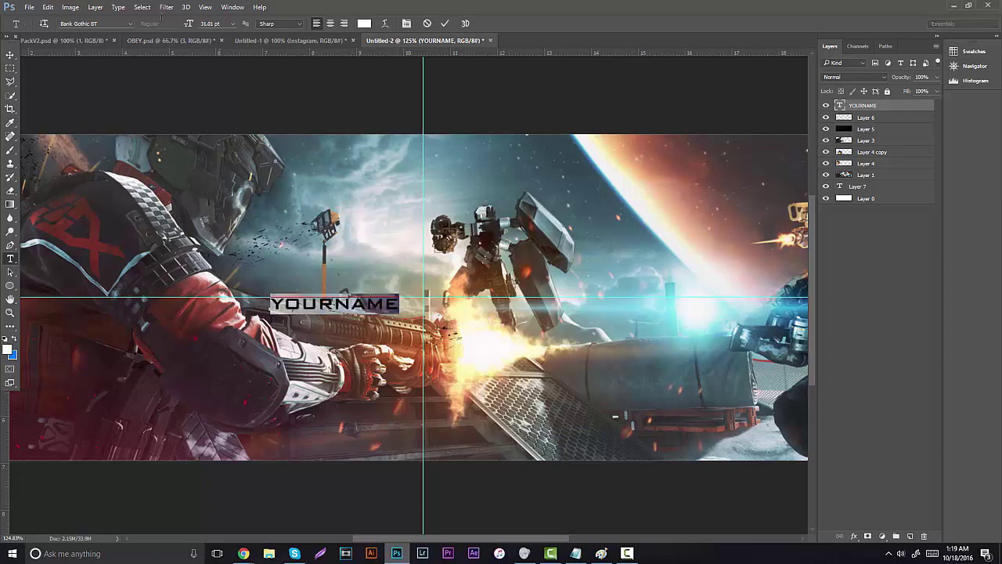
pyautogui.click(130, 23)
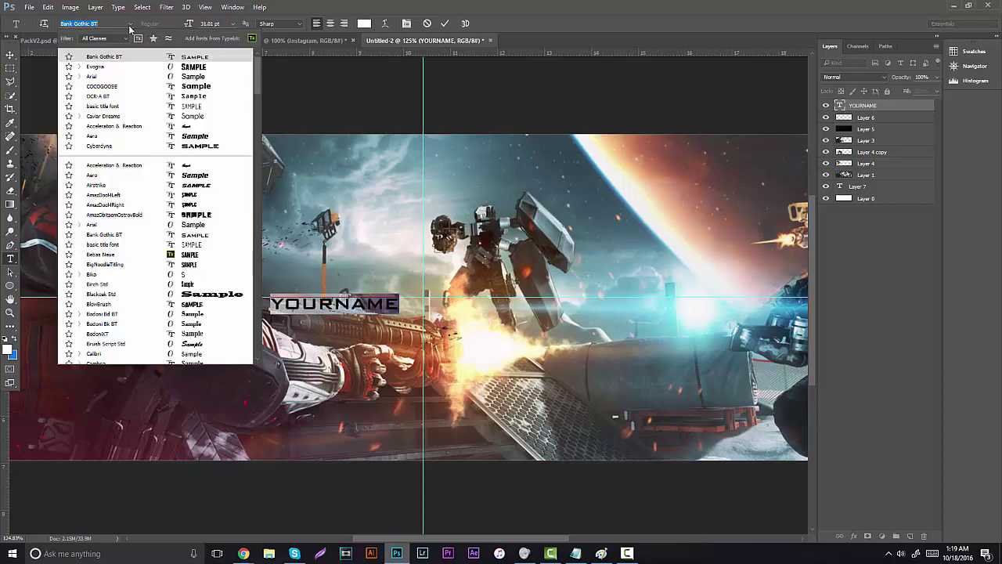
pyautogui.click(134, 72)
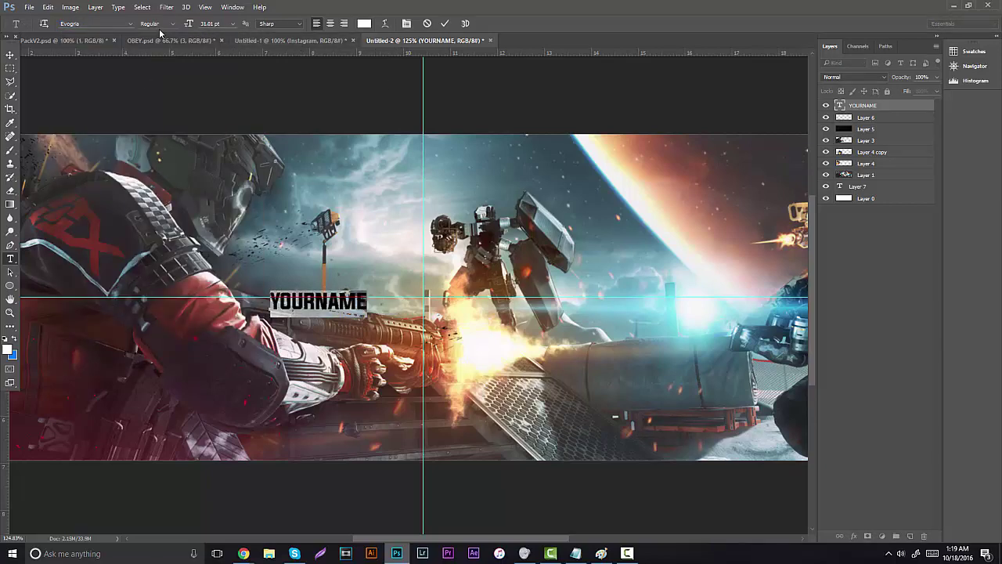
pyautogui.moveTo(189, 26); pyautogui.dragTo(232, 41)
pyautogui.click(11, 54)
pyautogui.moveTo(394, 246); pyautogui.dragTo(365, 260)
# Step: Recolour only the NAME letters of YOURNAME to a bright yellow
pyautogui.click(10, 258)
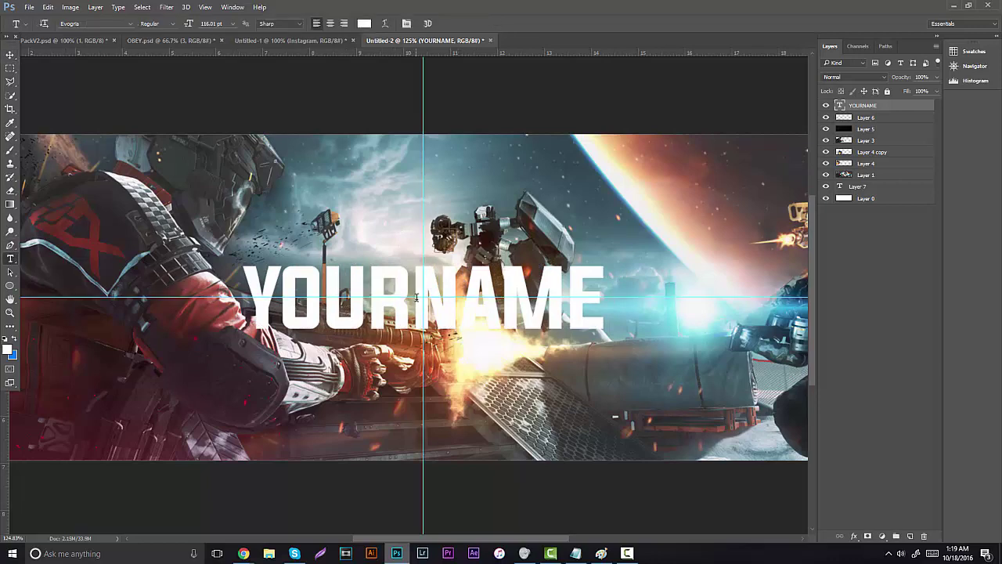
pyautogui.moveTo(416, 297); pyautogui.dragTo(602, 301)
pyautogui.click(364, 24)
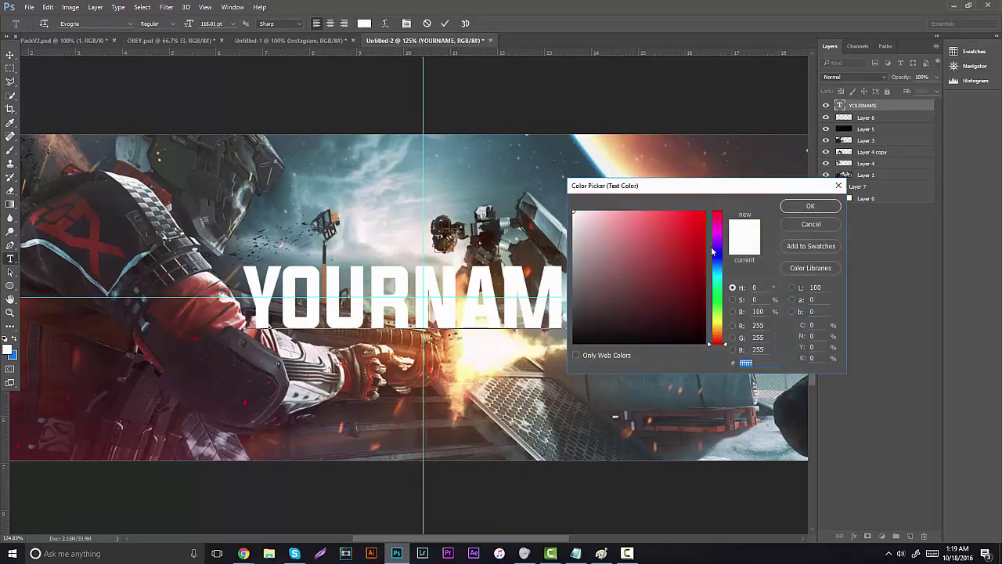
pyautogui.moveTo(718, 326); pyautogui.dragTo(718, 317)
pyautogui.moveTo(663, 254); pyautogui.dragTo(705, 210)
pyautogui.moveTo(719, 317); pyautogui.dragTo(717, 323)
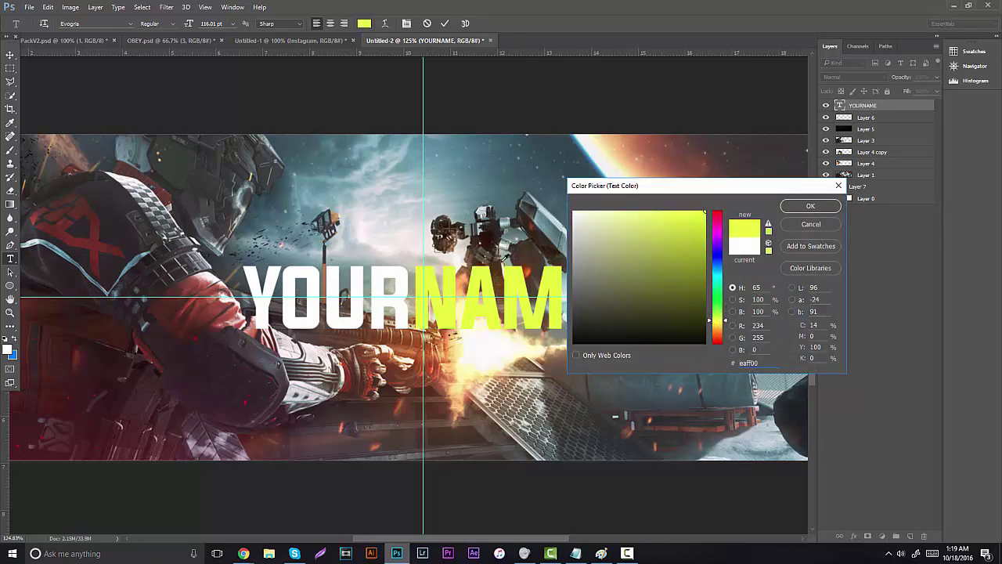
pyautogui.click(827, 206)
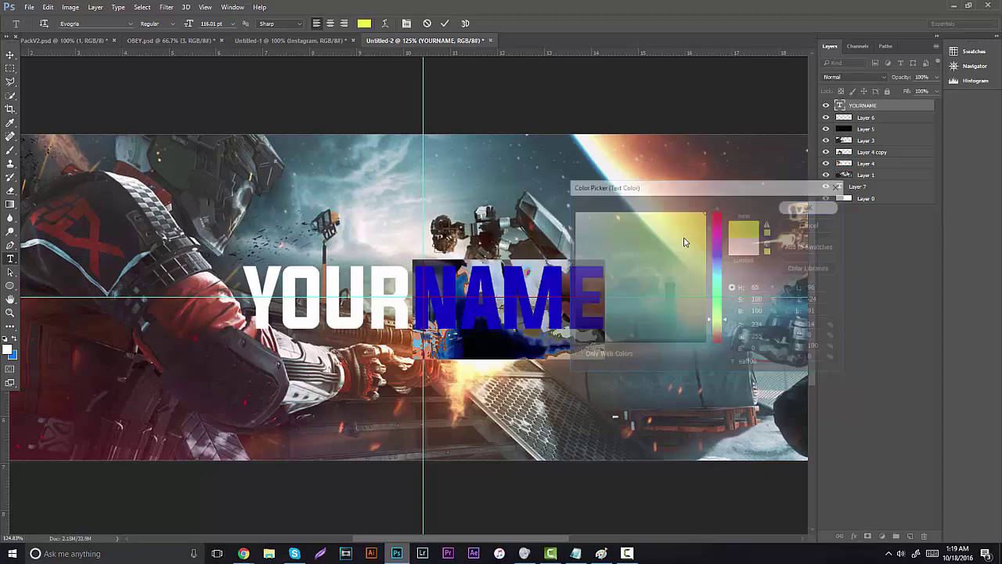
pyautogui.click(10, 51)
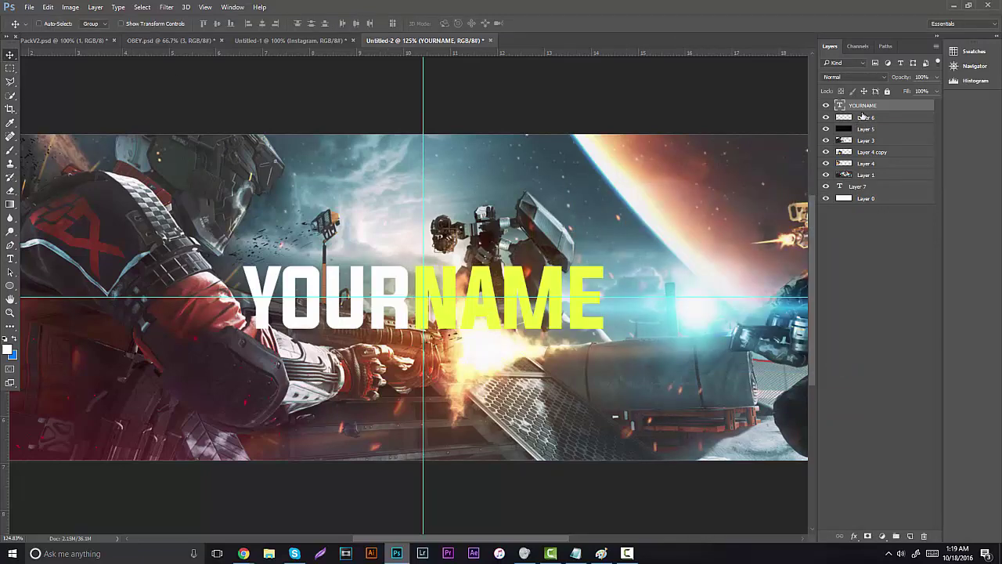
# Step: Apply a drop shadow to YOURNAME with 47% opacity, 4 px distance, 11% spread and 35 px size
pyautogui.rightClick(862, 106)
pyautogui.click(697, 98)
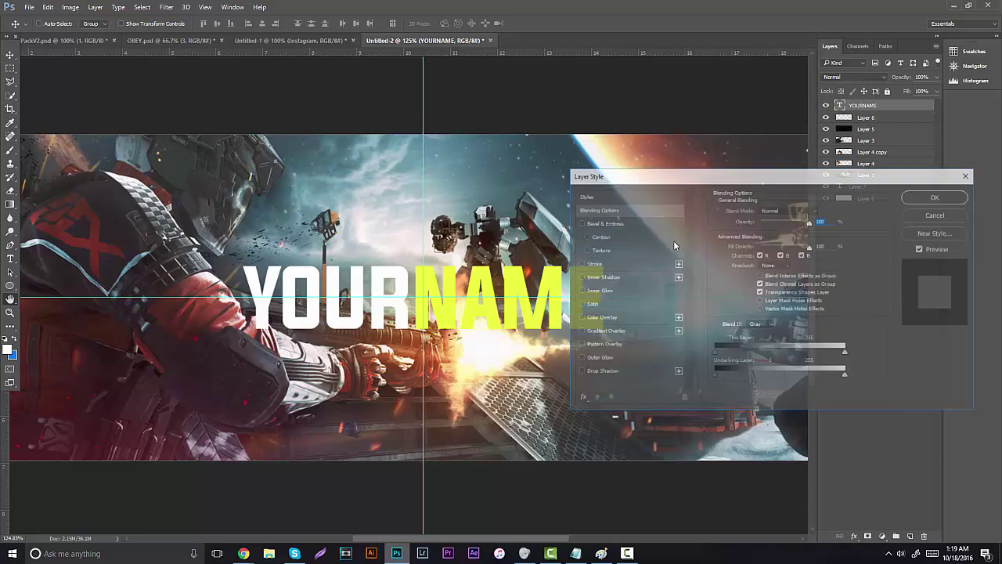
pyautogui.click(600, 370)
pyautogui.moveTo(762, 274); pyautogui.dragTo(767, 272)
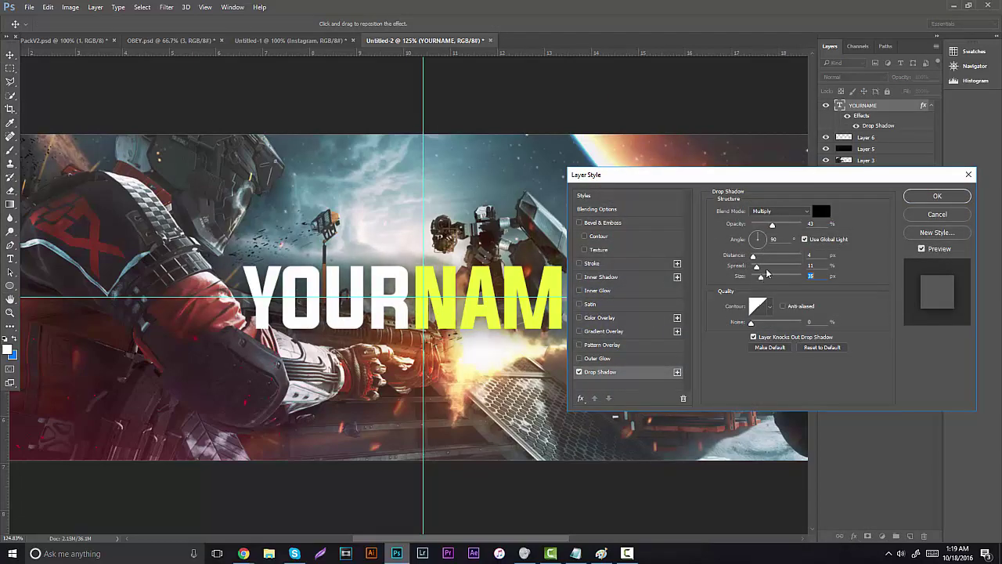
pyautogui.moveTo(773, 225); pyautogui.dragTo(775, 225)
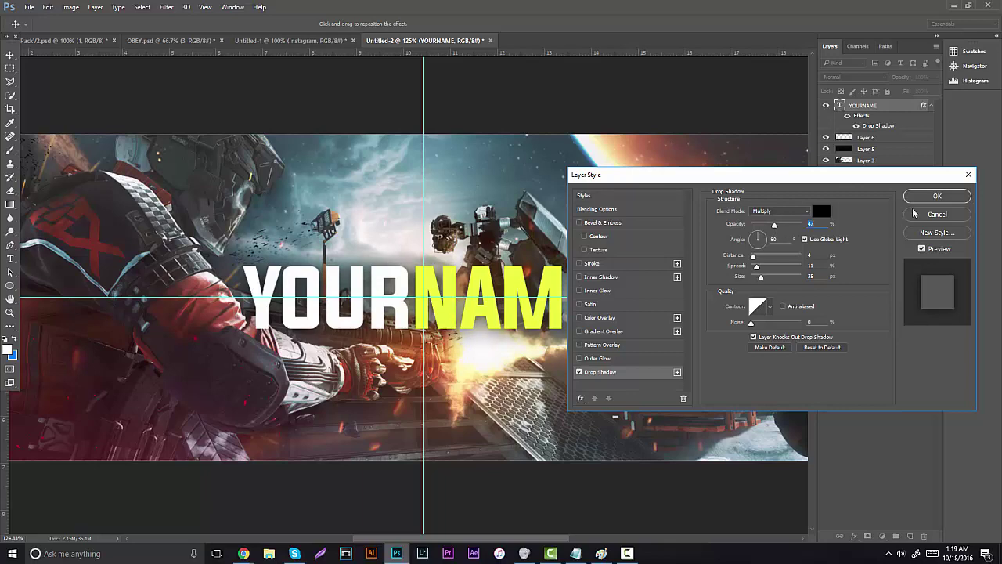
pyautogui.click(932, 197)
# Step: Start a new text line above YOURNAME and set its font to Bank Gothic BT at 35.01 pt
pyautogui.click(10, 312)
pyautogui.click(396, 248)
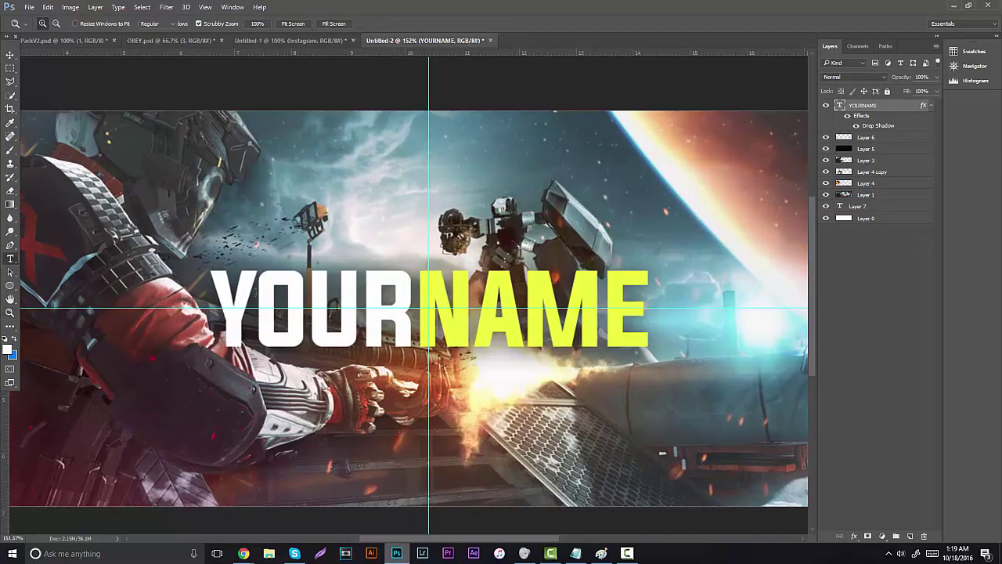
pyautogui.click(10, 259)
pyautogui.click(334, 260)
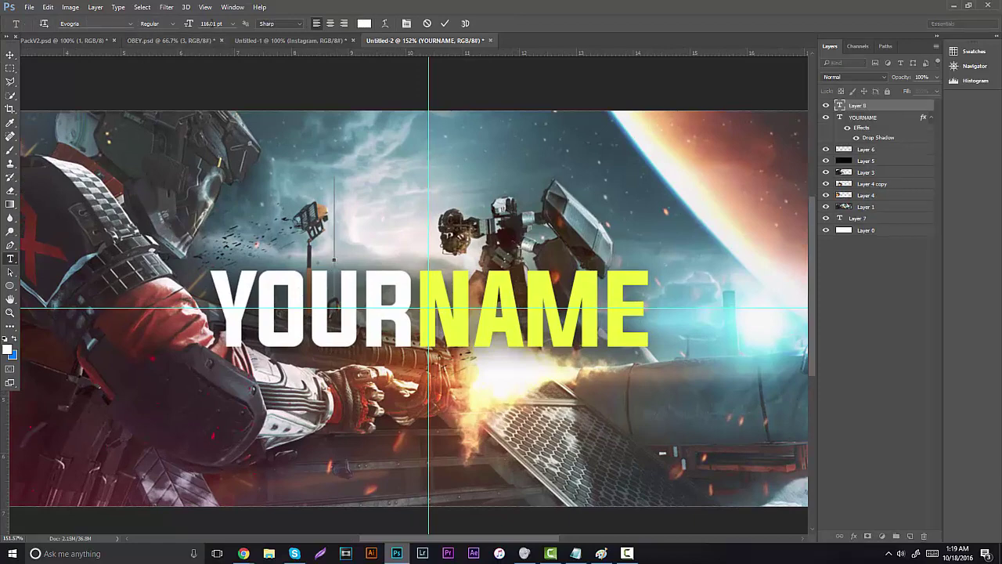
pyautogui.moveTo(188, 24); pyautogui.dragTo(143, 37)
pyautogui.click(130, 23)
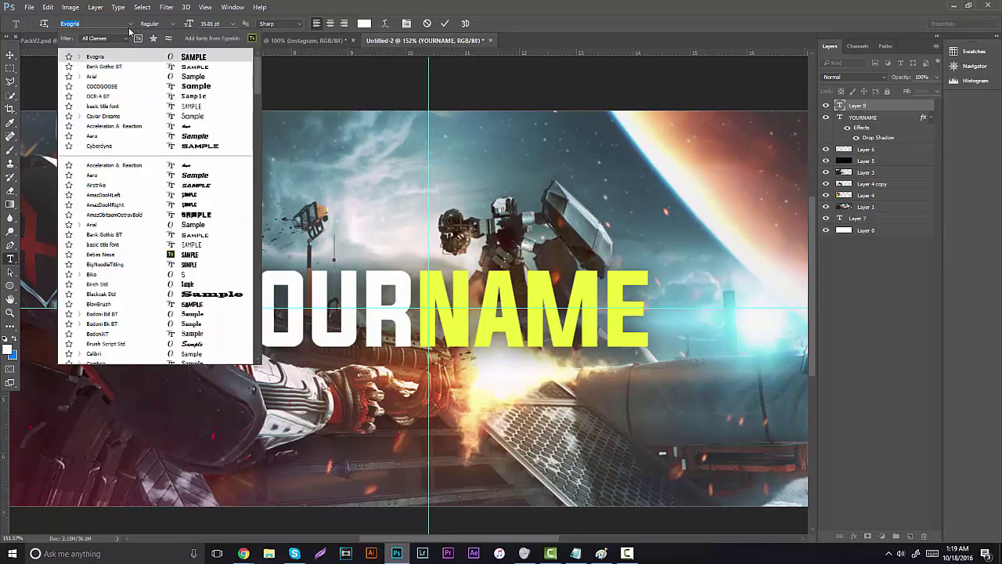
pyautogui.click(148, 67)
pyautogui.press('Escape')
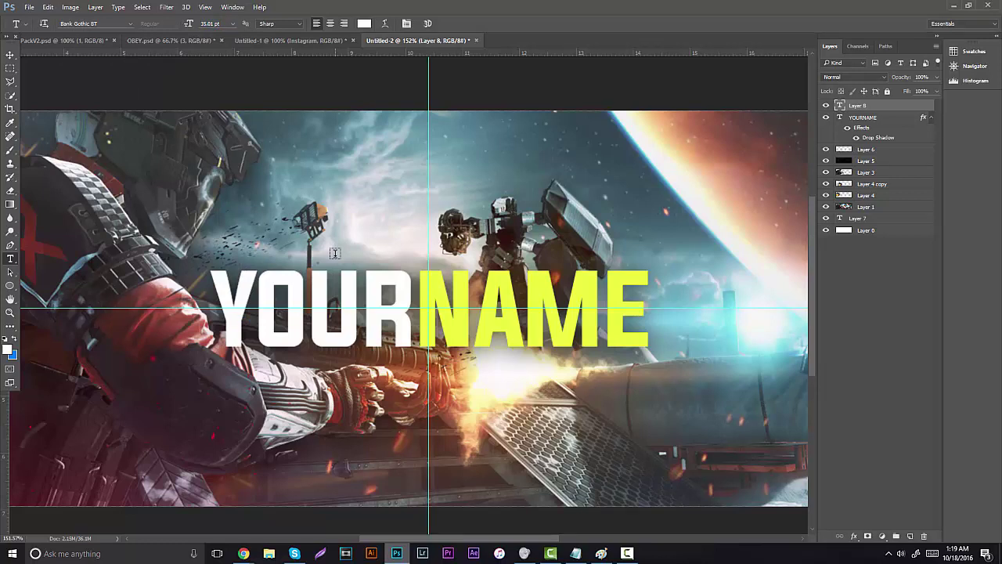
# Step: Add the text THE OFFICIAL CHANNEL OF above YOURNAME
pyautogui.press('o')
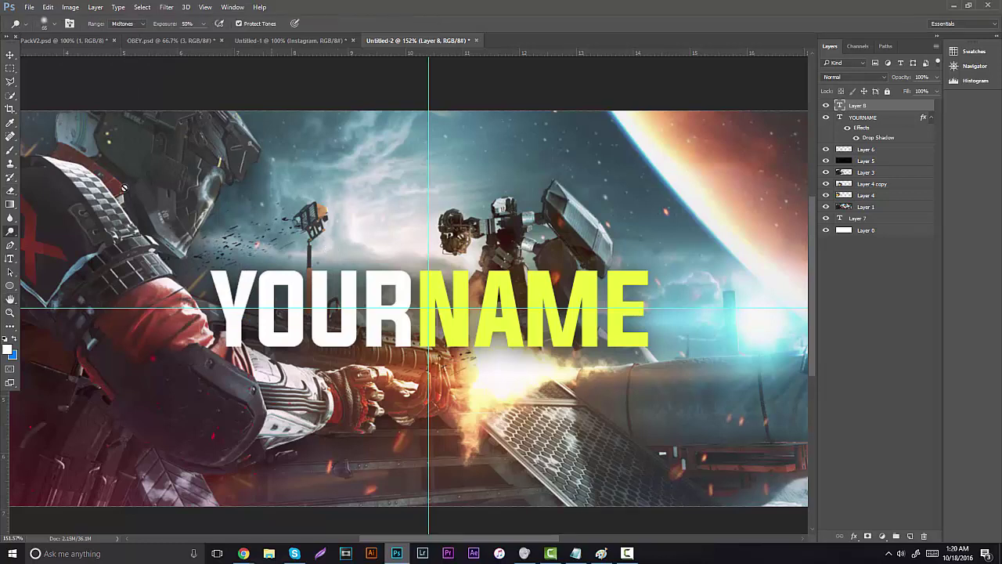
pyautogui.click(11, 260)
pyautogui.click(69, 260)
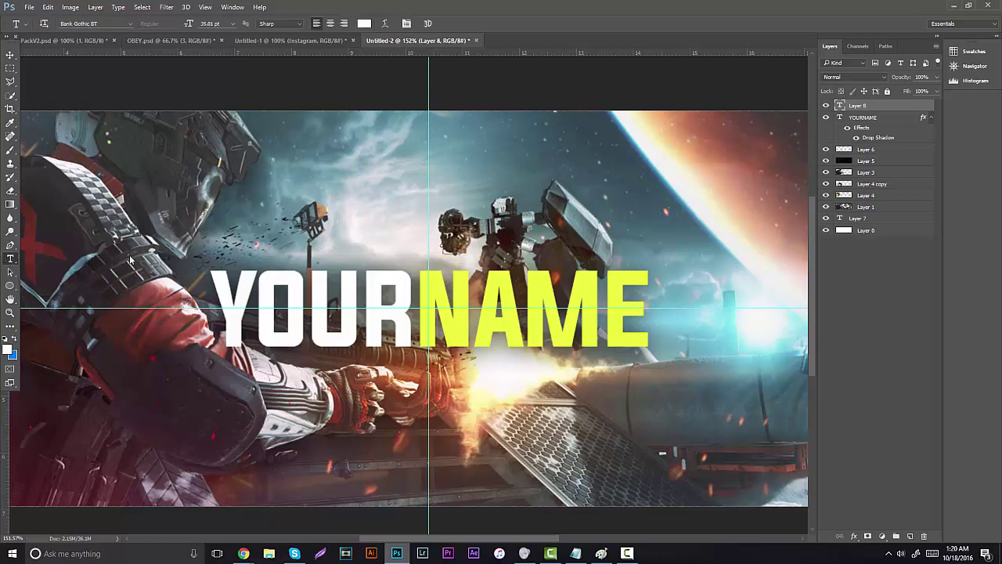
pyautogui.click(196, 234)
pyautogui.write('THE OFFIC')
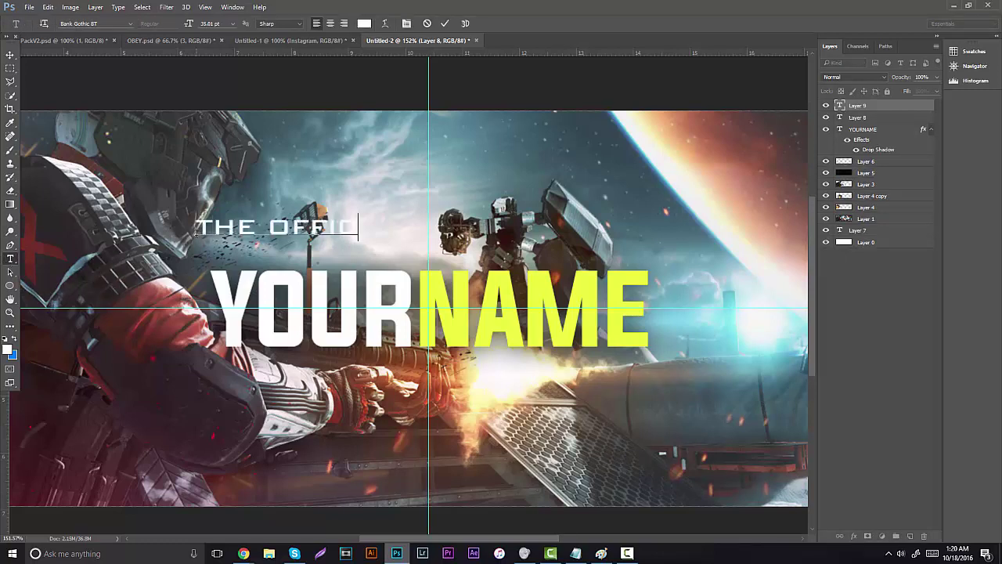
pyautogui.write('IAL CHANNEL OF')
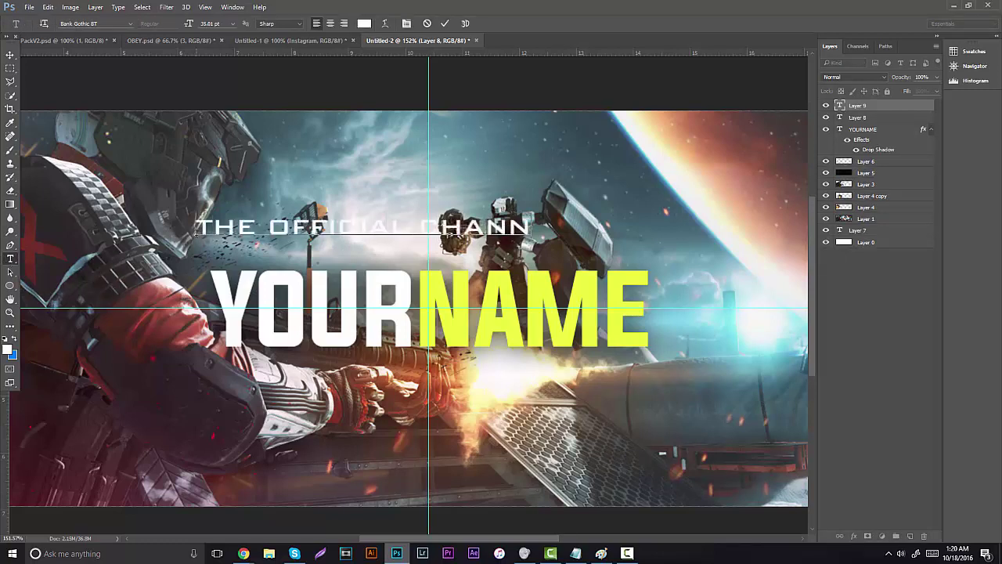
pyautogui.moveTo(622, 227); pyautogui.dragTo(196, 227)
# Step: Scale THE OFFICIAL CHANNEL OF to about 80% and centre it directly above YOURNAME
pyautogui.click(10, 55)
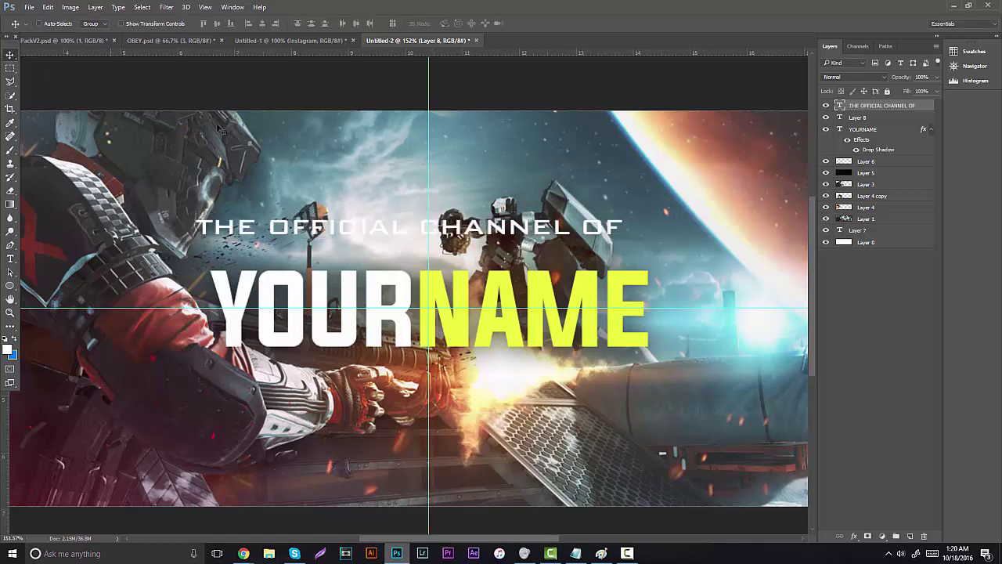
pyautogui.moveTo(222, 131); pyautogui.dragTo(292, 162)
pyautogui.hotkey('ctrl', 't')
pyautogui.moveTo(689, 246); pyautogui.dragTo(599, 249)
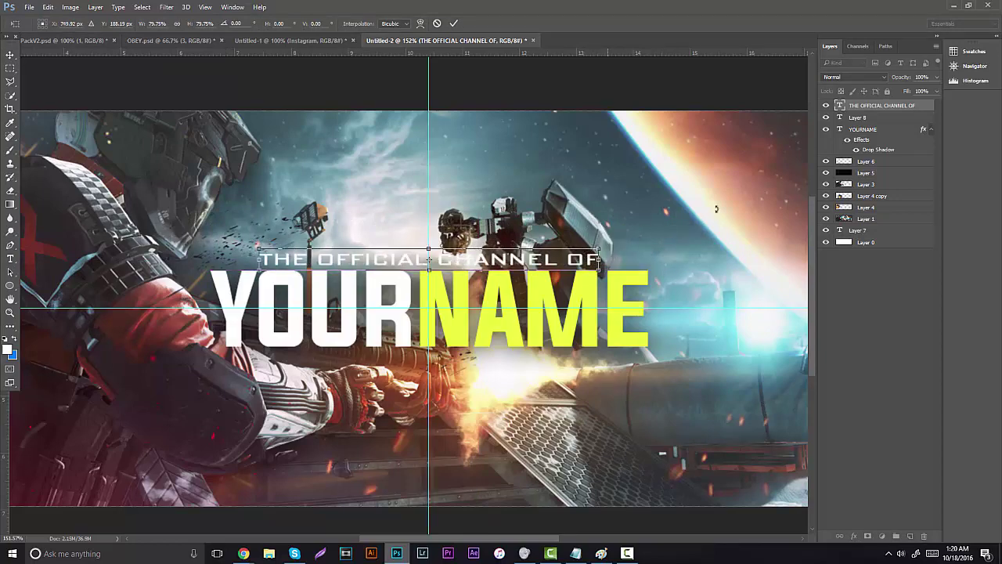
pyautogui.press('Return')
# Step: Give THE OFFICIAL CHANNEL OF a tight drop shadow of 3 px size with increased opacity, and hide the guides
pyautogui.rightClick(884, 107)
pyautogui.click(717, 93)
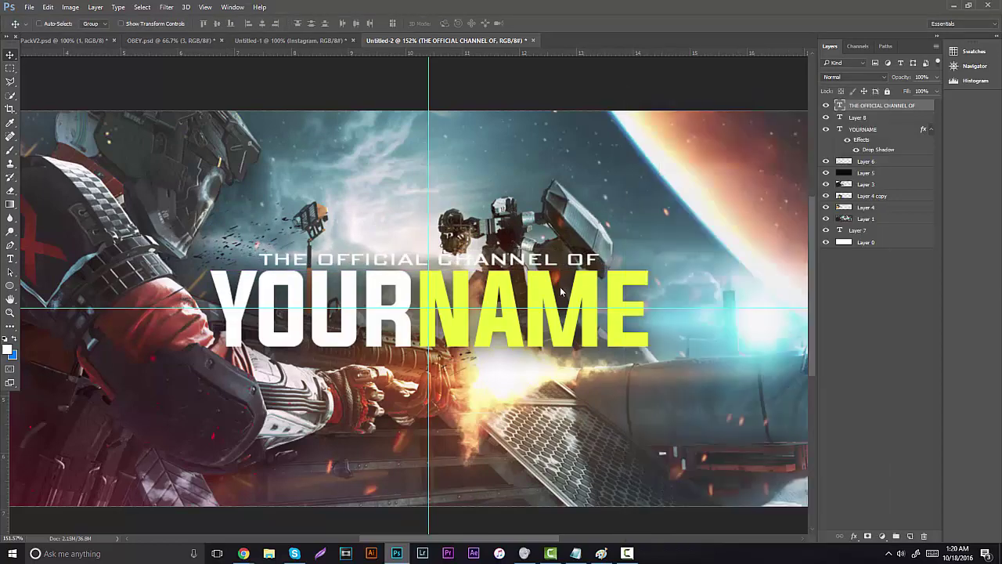
pyautogui.click(615, 378)
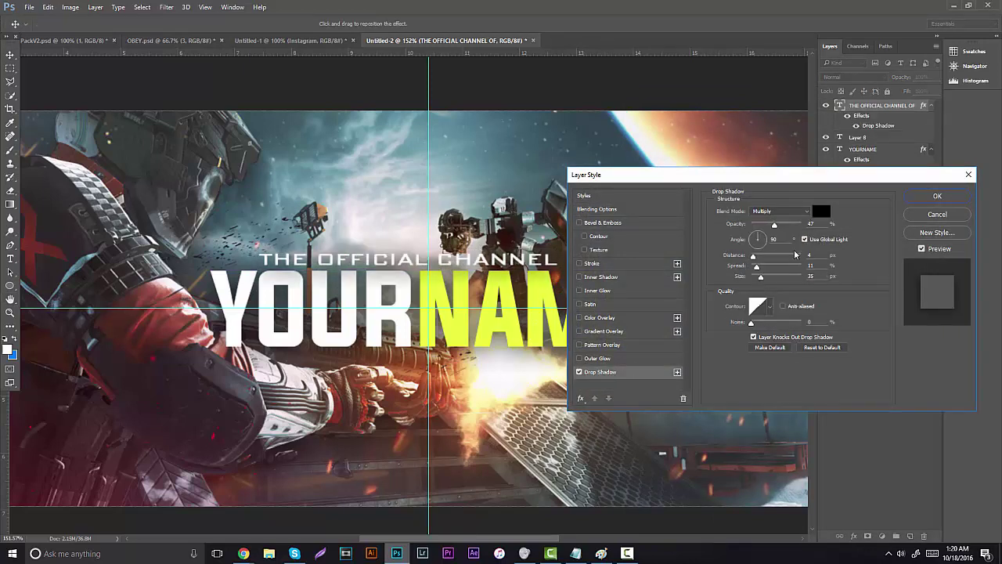
pyautogui.moveTo(763, 279); pyautogui.dragTo(755, 281)
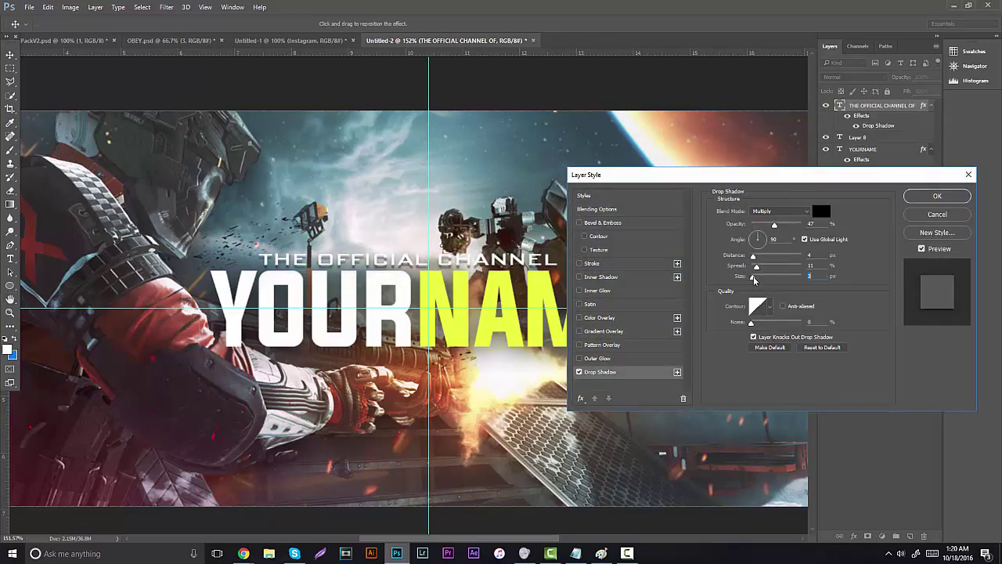
pyautogui.moveTo(775, 224); pyautogui.dragTo(790, 226)
pyautogui.click(937, 195)
pyautogui.hotkey('ctrl', ';')
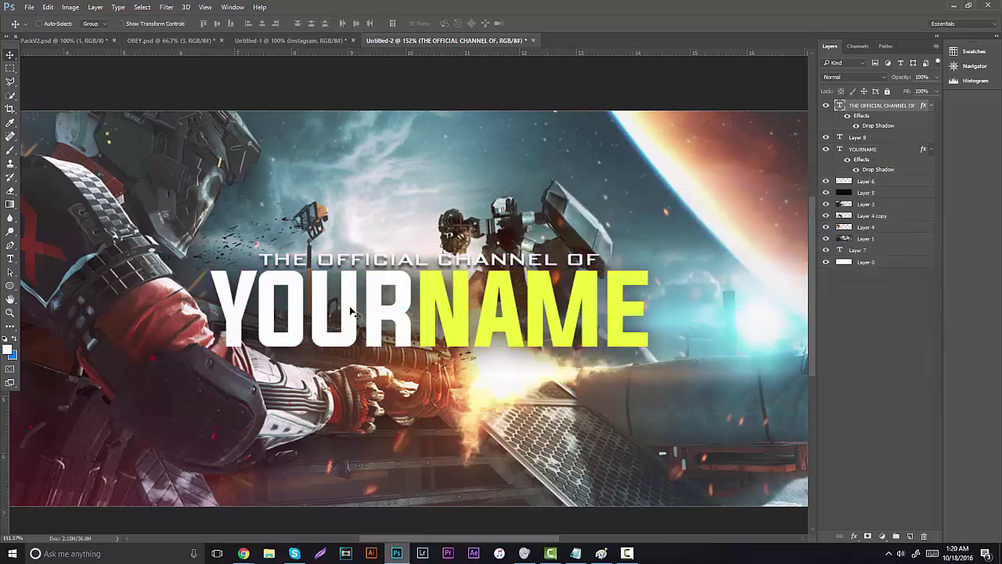
# Step: Tighten YOURNAME's drop shadow to 42% opacity, 21% spread and 9 px size
pyautogui.scroll(-1, 317, 333)
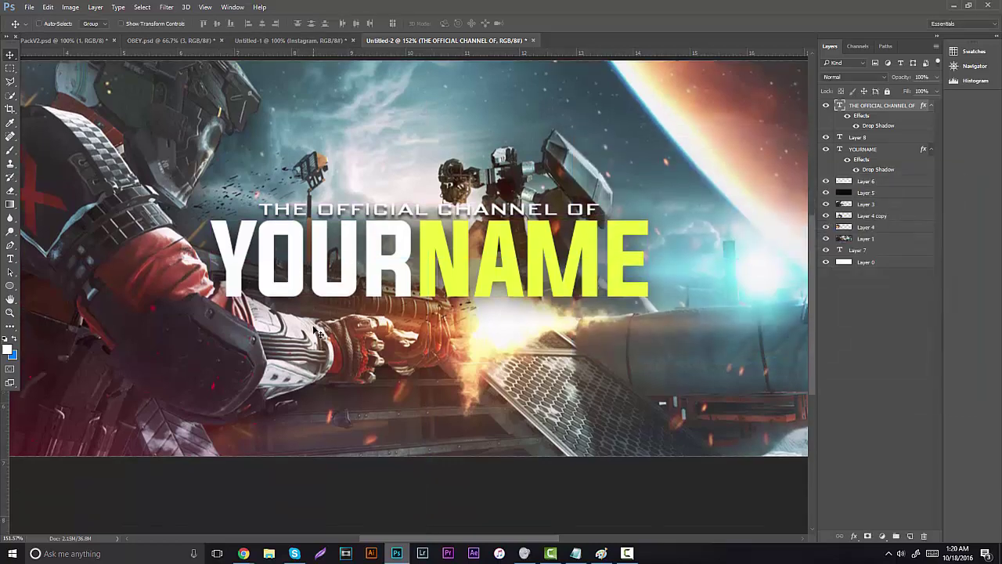
pyautogui.rightClick(876, 150)
pyautogui.click(722, 96)
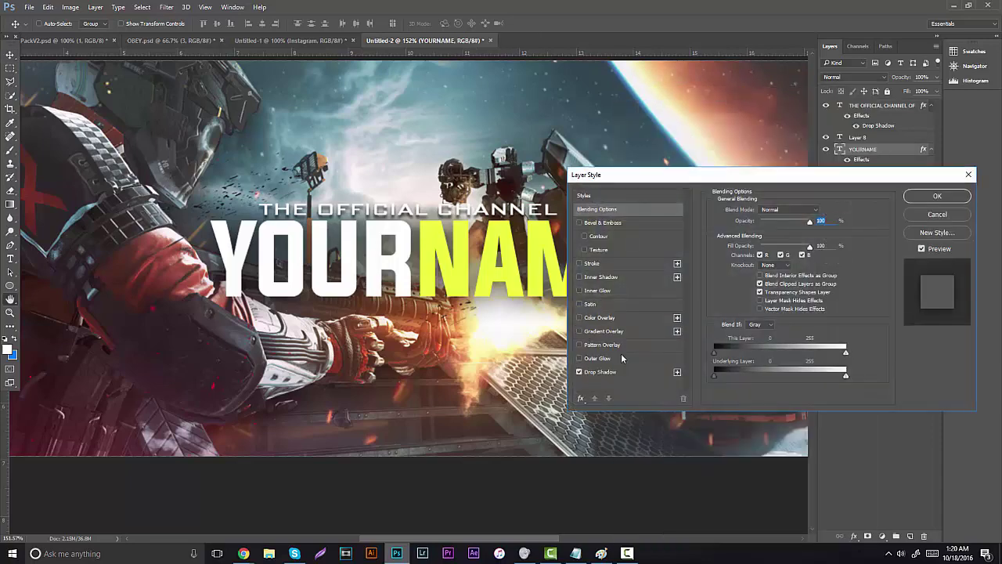
pyautogui.click(600, 371)
pyautogui.moveTo(757, 267); pyautogui.dragTo(756, 267)
pyautogui.moveTo(774, 225); pyautogui.dragTo(799, 226)
pyautogui.moveTo(760, 277)
pyautogui.mouseDown()
pyautogui.moveTo(756, 267)
pyautogui.moveTo(757, 279)
pyautogui.mouseUp()
pyautogui.click(775, 227)
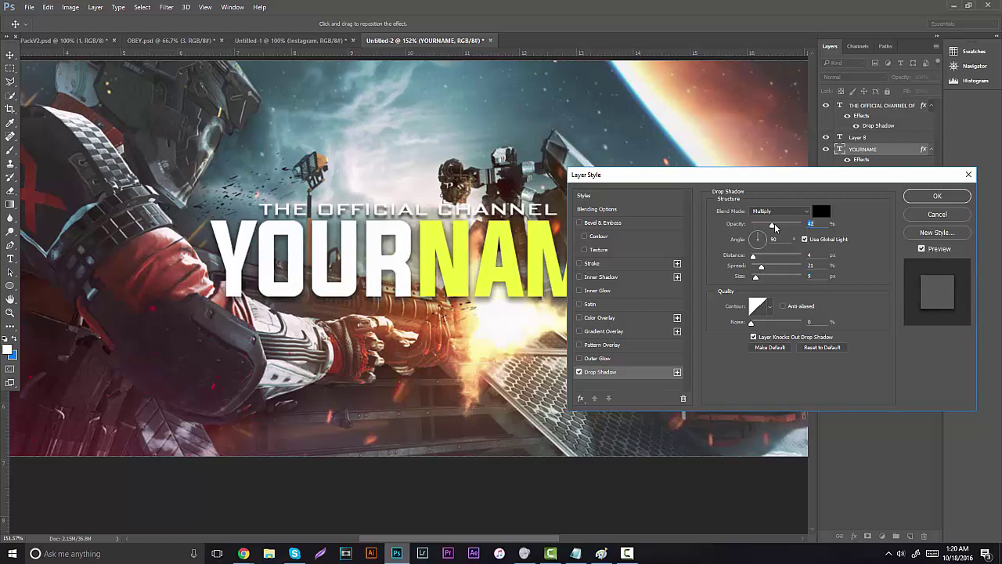
pyautogui.click(919, 198)
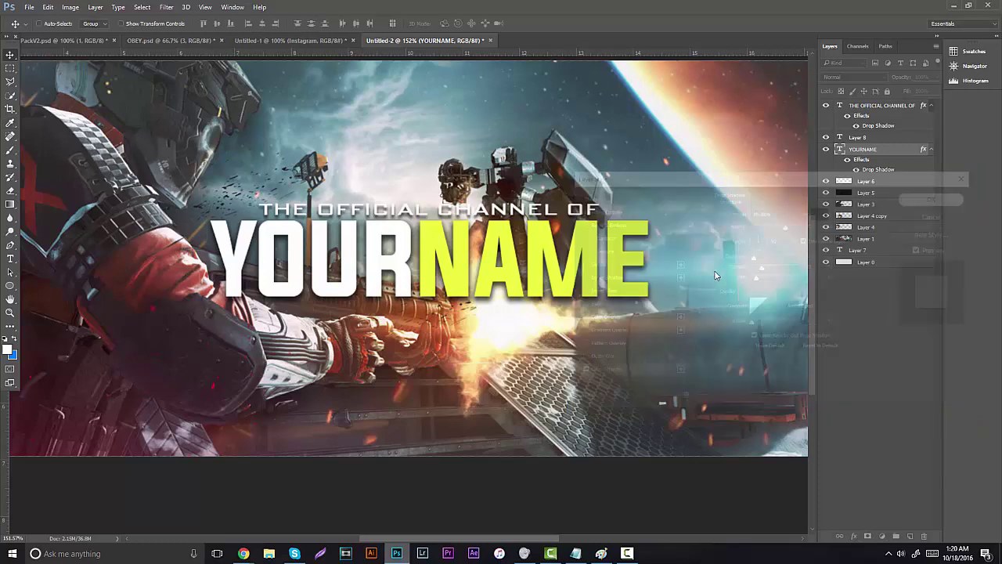
# Step: Recolour the NAME part of YOURNAME in bright yellow #f7f400
pyautogui.click(10, 261)
pyautogui.doubleClick(466, 242)
pyautogui.click(364, 23)
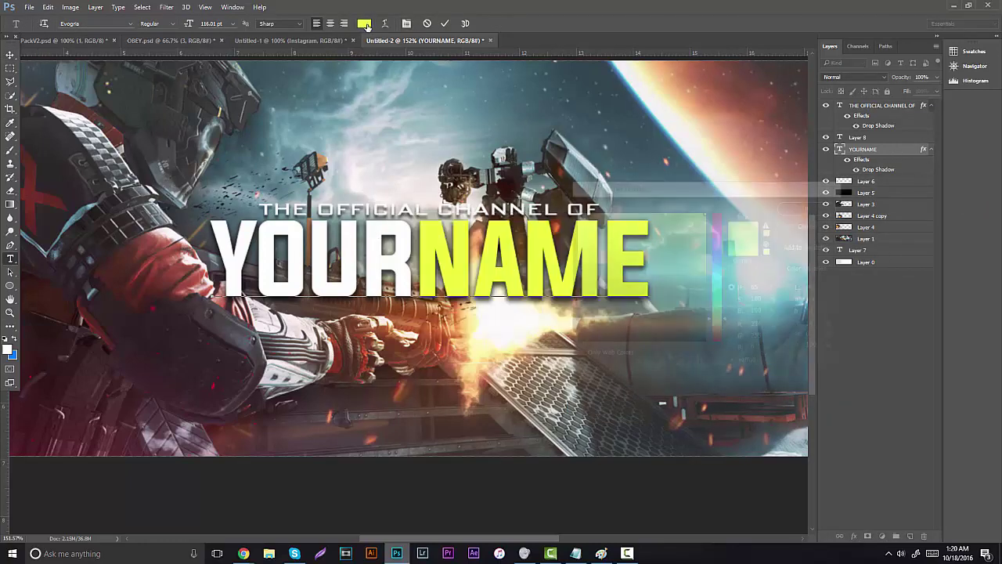
pyautogui.click(717, 212)
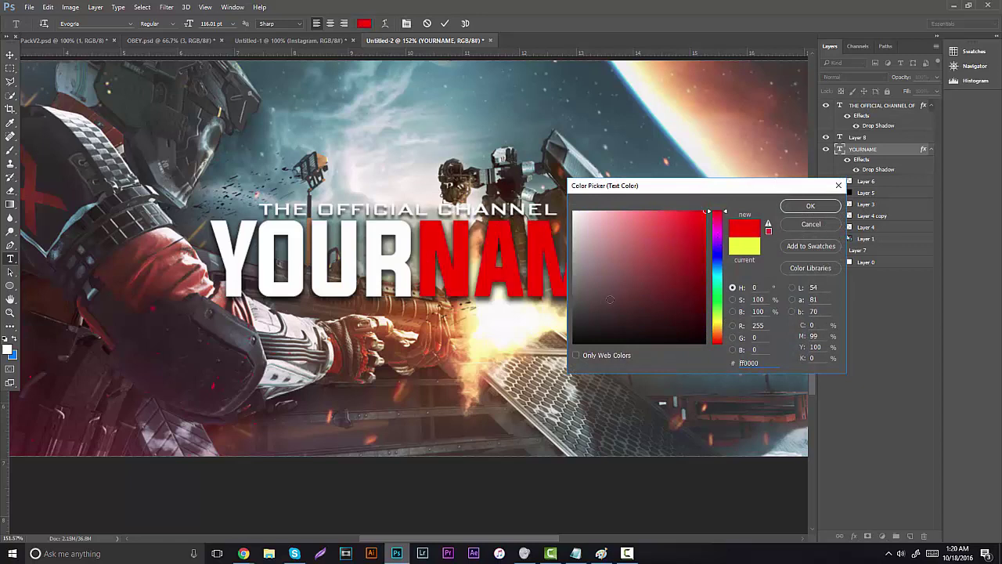
pyautogui.click(53, 197)
pyautogui.moveTo(651, 274)
pyautogui.mouseDown()
pyautogui.moveTo(666, 249)
pyautogui.moveTo(722, 215)
pyautogui.mouseUp()
pyautogui.moveTo(713, 286); pyautogui.dragTo(720, 326)
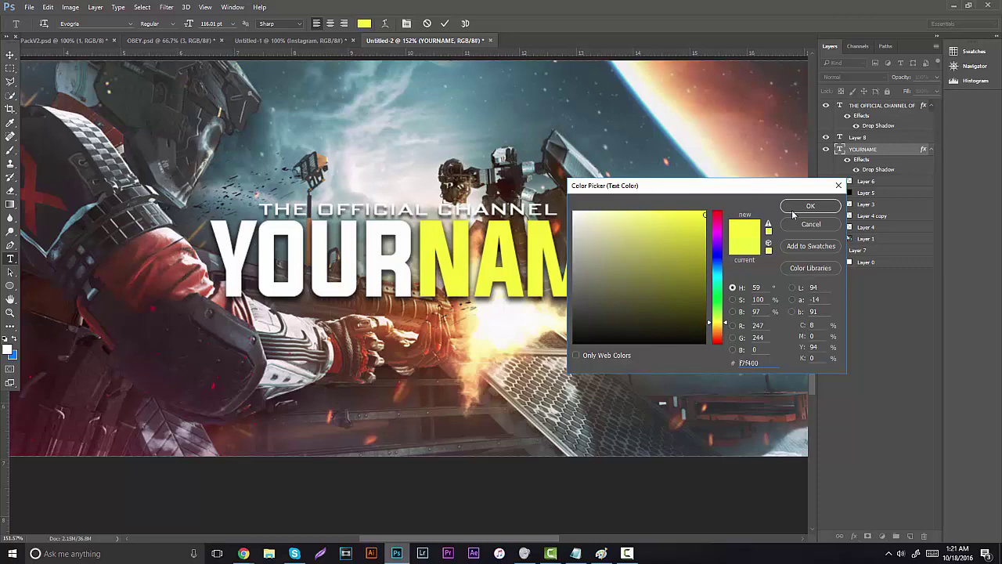
pyautogui.click(795, 210)
pyautogui.click(10, 313)
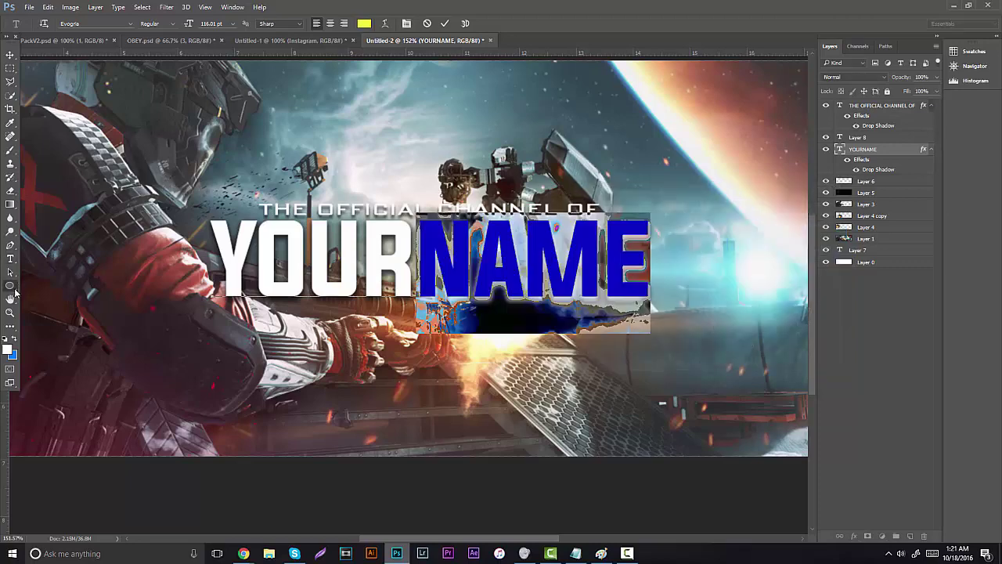
pyautogui.moveTo(532, 279); pyautogui.dragTo(466, 277)
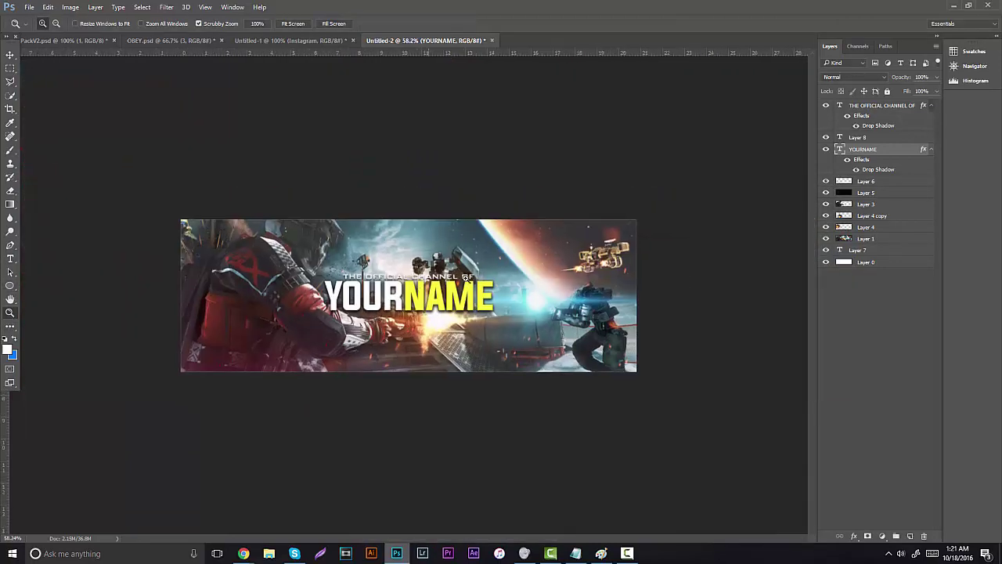
pyautogui.click(352, 320)
pyautogui.click(392, 295)
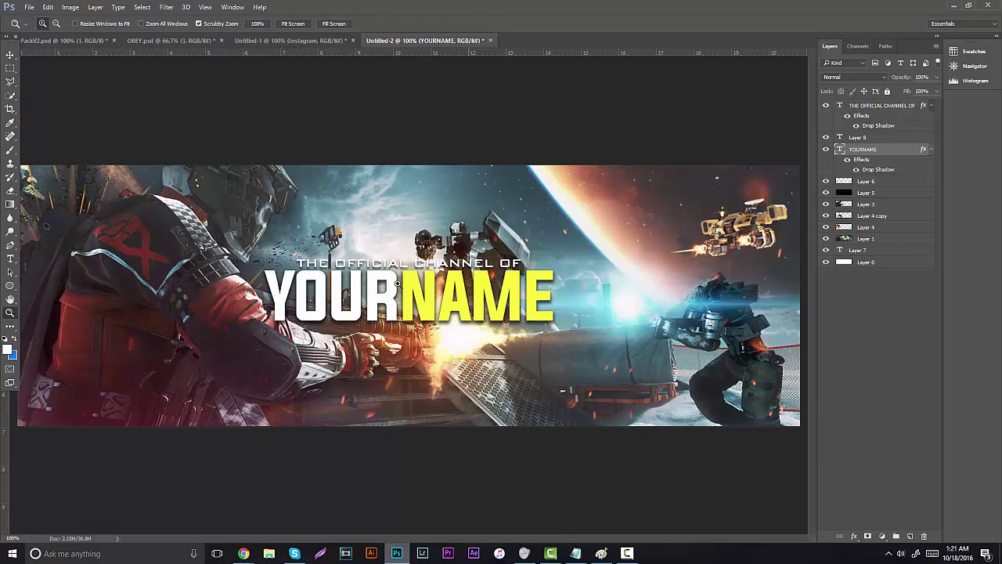
# Step: Open Arma.png and place its logo just below YOURNAME in the Untitled-2 header document
pyautogui.click(29, 7)
pyautogui.click(43, 26)
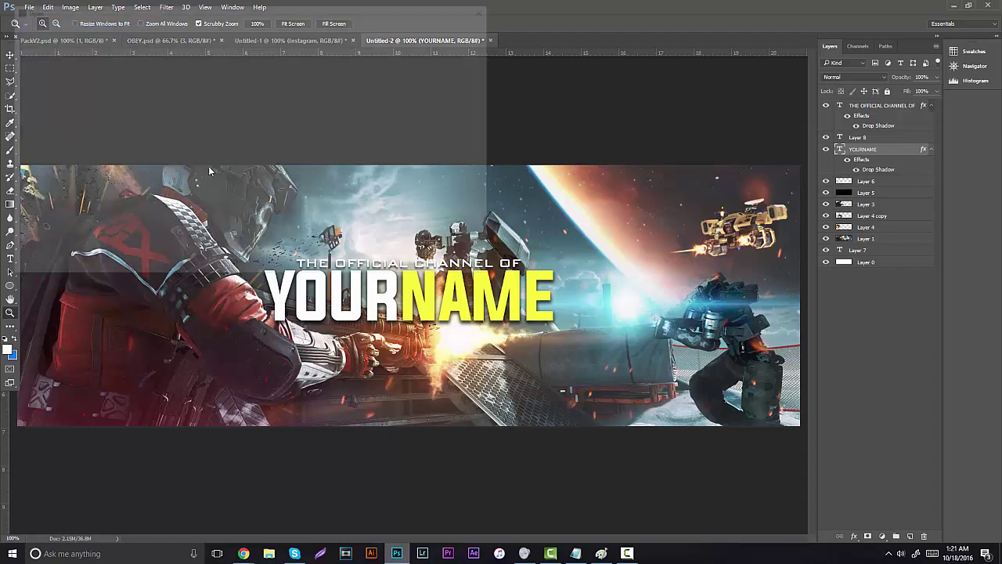
pyautogui.scroll(-1, 345, 157)
pyautogui.doubleClick(343, 70)
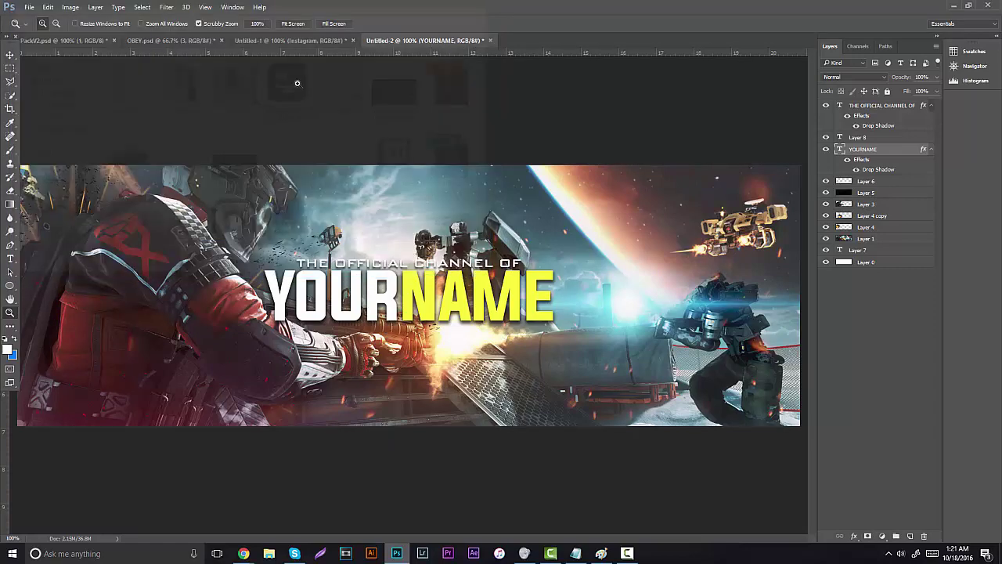
pyautogui.press('v')
pyautogui.moveTo(453, 152); pyautogui.dragTo(455, 252)
pyautogui.hotkey('ctrl', 'z')
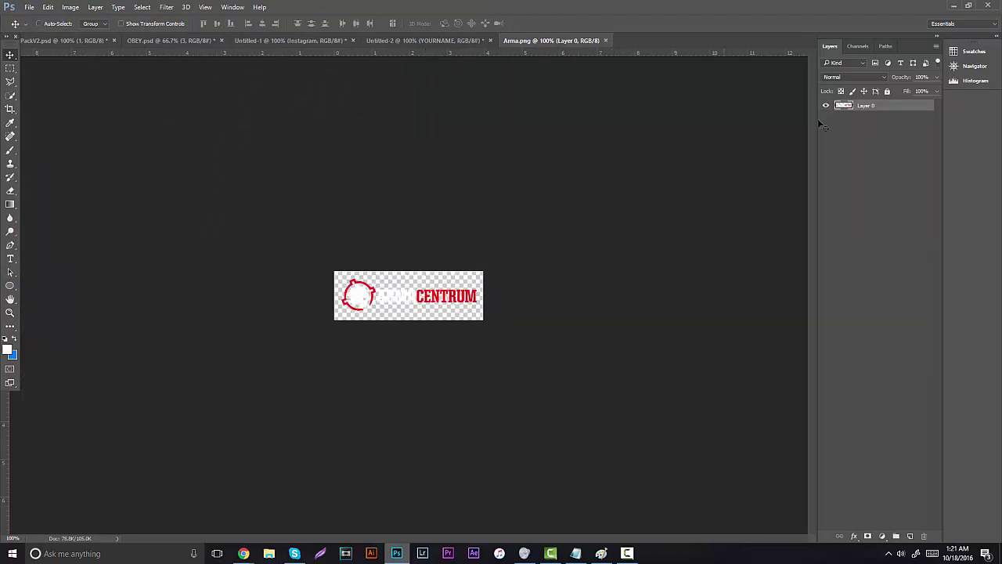
pyautogui.keyDown('ctrl'); pyautogui.click(845, 106); pyautogui.keyUp('ctrl')
pyautogui.moveTo(836, 110); pyautogui.dragTo(519, 200)
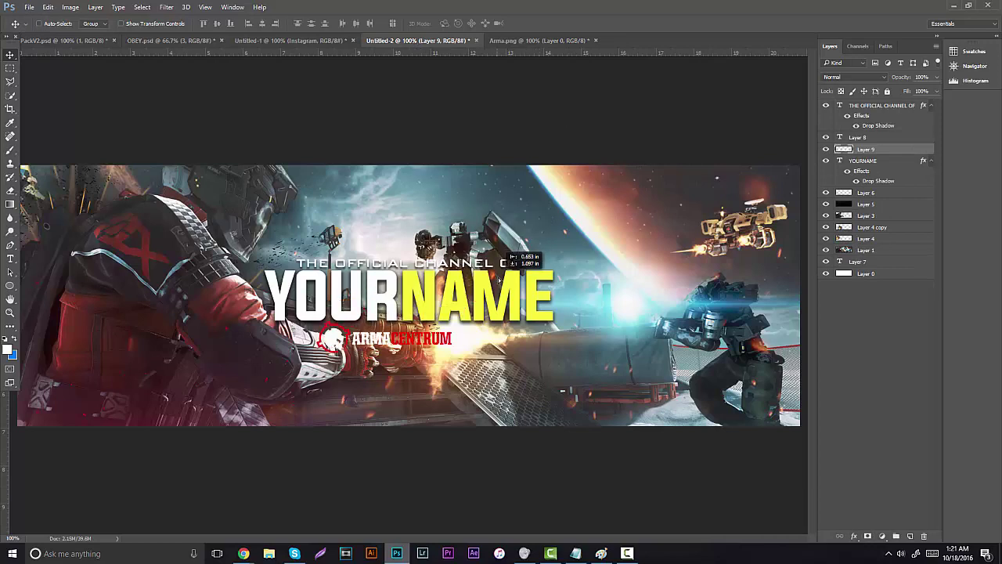
# Step: Shrink the Arma Centrum logo below YOURNAME and delete its layer from the header
pyautogui.hotkey('ctrl', 't')
pyautogui.moveTo(444, 317); pyautogui.dragTo(415, 330)
pyautogui.press('Return')
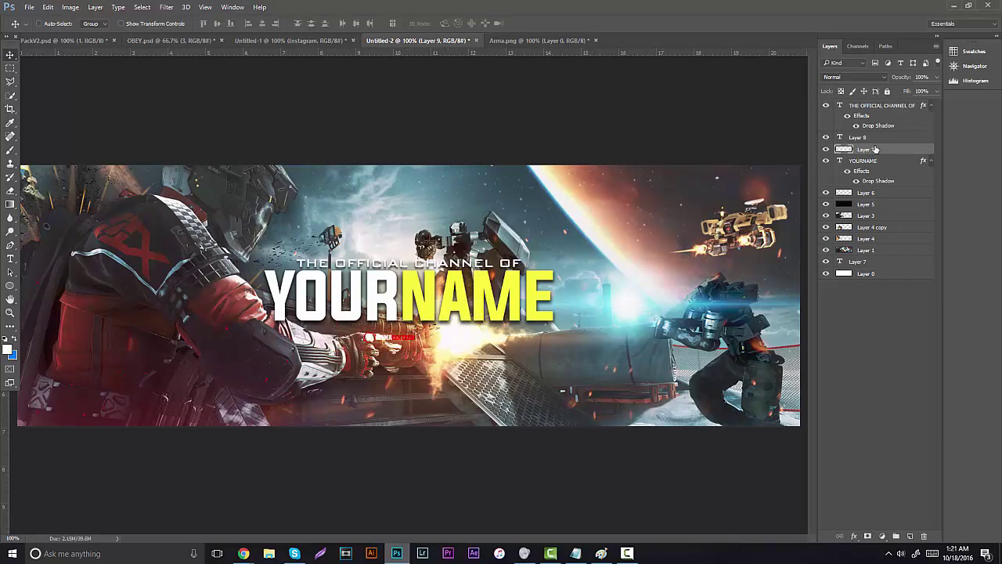
pyautogui.click(923, 535)
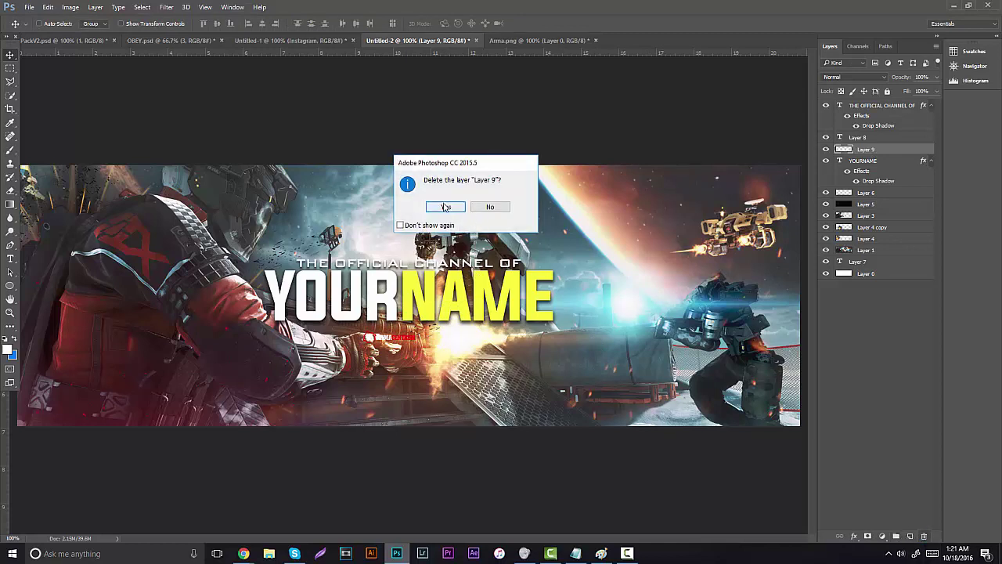
pyautogui.click(445, 207)
# Step: In Untitled-1, duplicate the Instagram, Snapchat and Twitter groups and merge the copies into a single layer
pyautogui.click(291, 40)
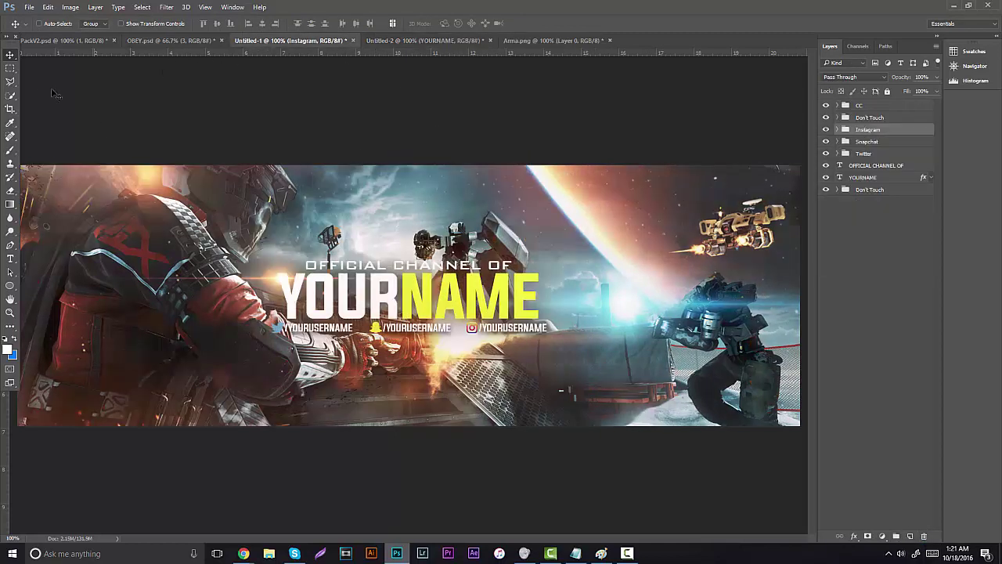
pyautogui.keyDown('shift'); pyautogui.click(865, 154); pyautogui.keyUp('shift')
pyautogui.moveTo(389, 232); pyautogui.dragTo(512, 45)
pyautogui.hotkey('ctrl', 'z')
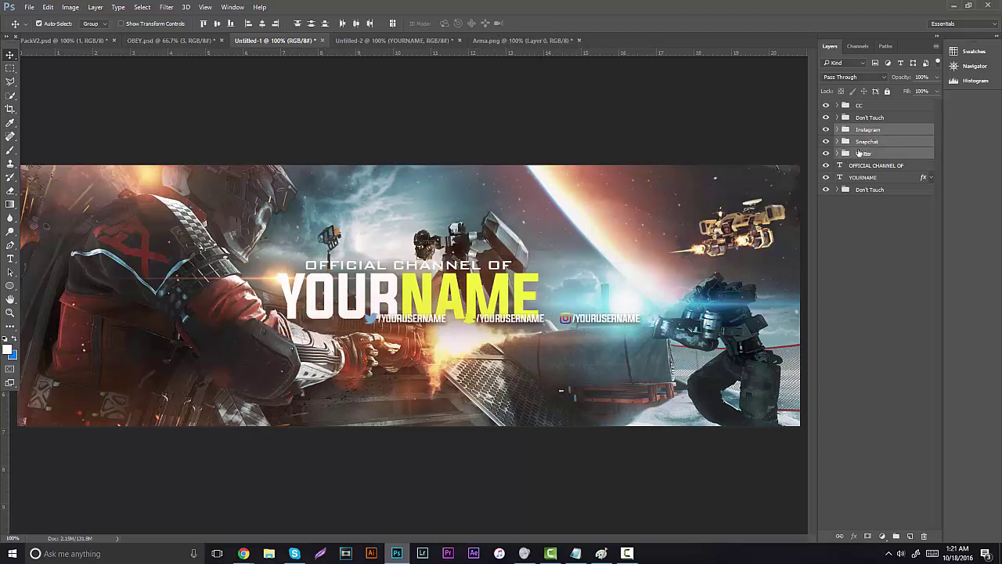
pyautogui.moveTo(654, 253); pyautogui.dragTo(630, 275)
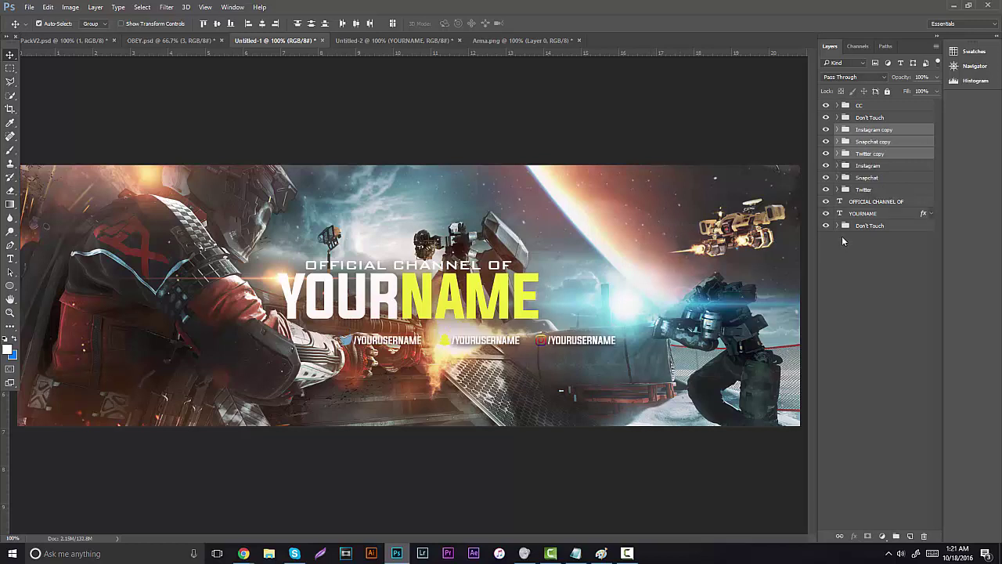
pyautogui.hotkey('ctrl', 'alt', 'e')
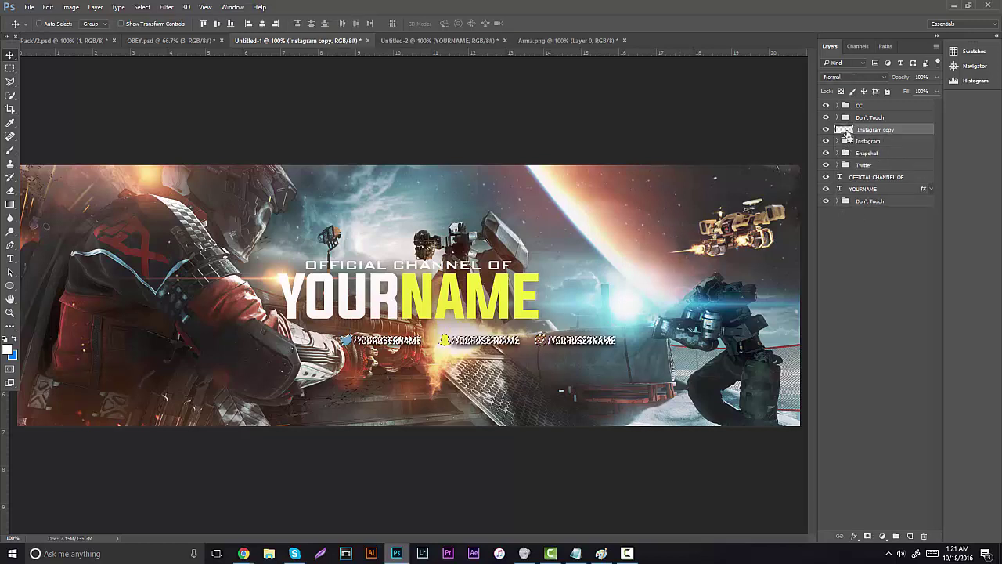
# Step: Bring the merged social handles layer into the Untitled-2 header and centre it directly below YOURNAME
pyautogui.click(540, 41)
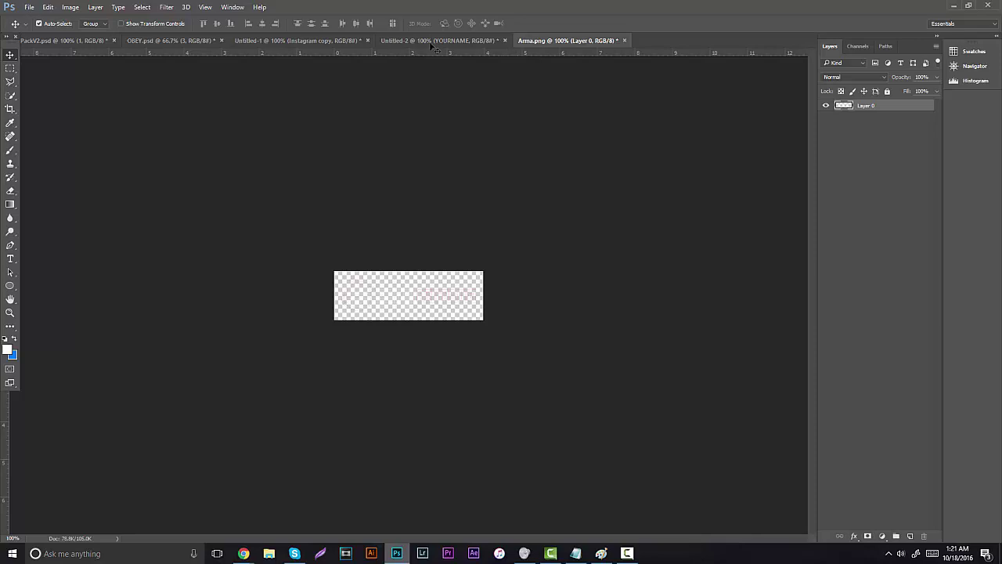
pyautogui.click(430, 43)
pyautogui.hotkey('ctrl', 'v')
pyautogui.moveTo(453, 206); pyautogui.dragTo(476, 253)
# Step: Give the social handles layer a drop shadow with 88% opacity, 2 px distance and 4% spread
pyautogui.rightClick(865, 149)
pyautogui.click(783, 75)
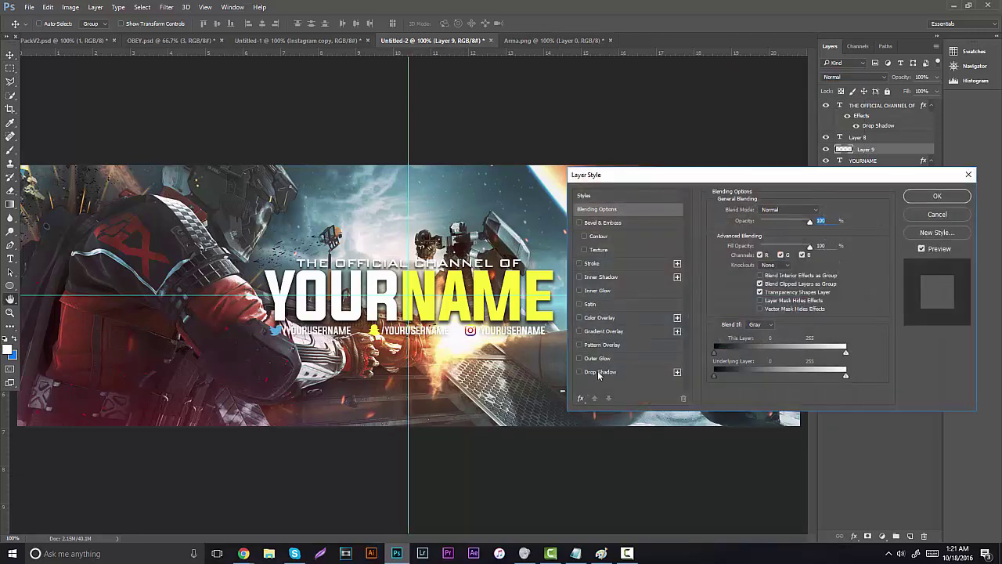
pyautogui.click(598, 370)
pyautogui.moveTo(780, 227); pyautogui.dragTo(771, 226)
pyautogui.moveTo(761, 267)
pyautogui.mouseDown()
pyautogui.moveTo(751, 278)
pyautogui.moveTo(783, 269)
pyautogui.moveTo(762, 268)
pyautogui.mouseUp()
pyautogui.moveTo(788, 227); pyautogui.dragTo(795, 227)
pyautogui.moveTo(753, 256); pyautogui.dragTo(759, 270)
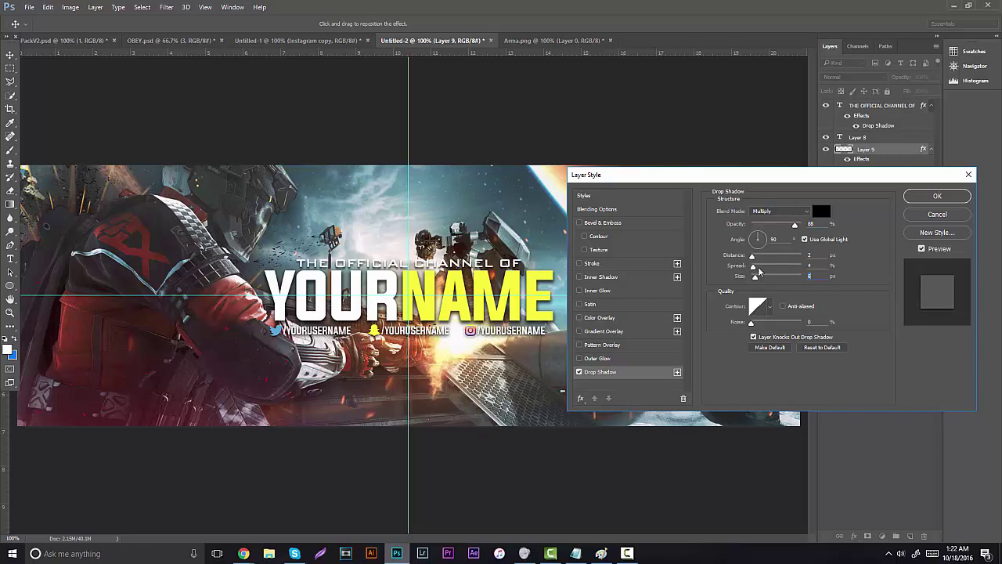
pyautogui.click(913, 197)
# Step: Hide the guides and look over the whole header composition
pyautogui.press('ctrl')
pyautogui.click(10, 314)
pyautogui.moveTo(462, 277); pyautogui.dragTo(400, 262)
pyautogui.click(394, 288)
pyautogui.click(339, 265)
pyautogui.click(400, 262)
pyautogui.click(411, 269)
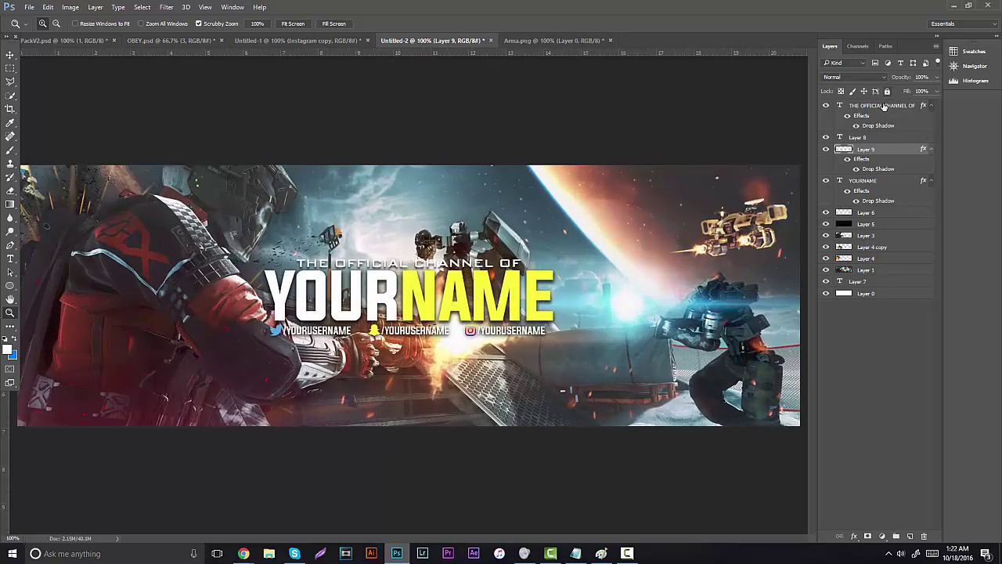
# Step: Add a new layer above THE OFFICIAL CHANNEL OF and set the foreground colour to bright orange
pyautogui.click(883, 106)
pyautogui.click(911, 535)
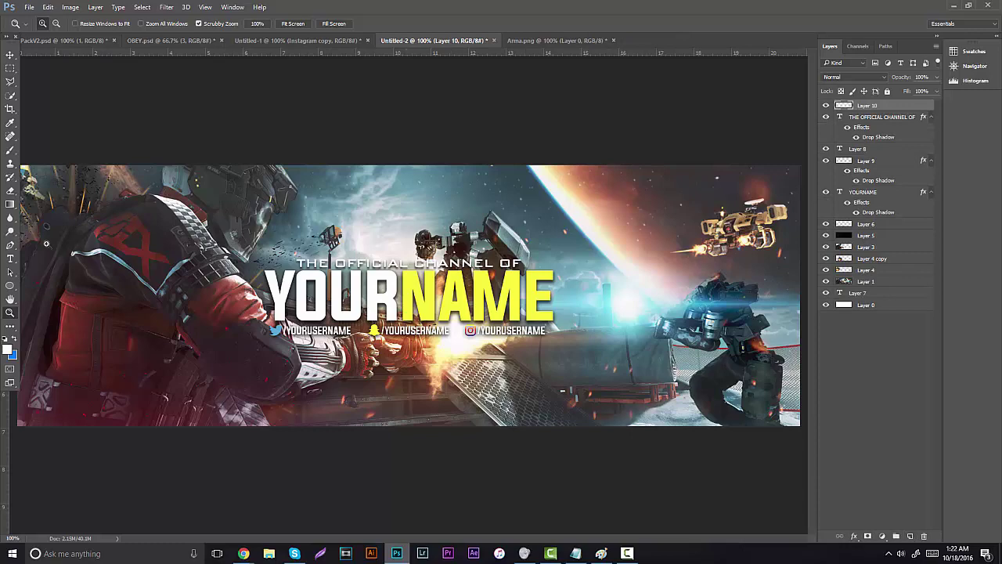
pyautogui.click(7, 348)
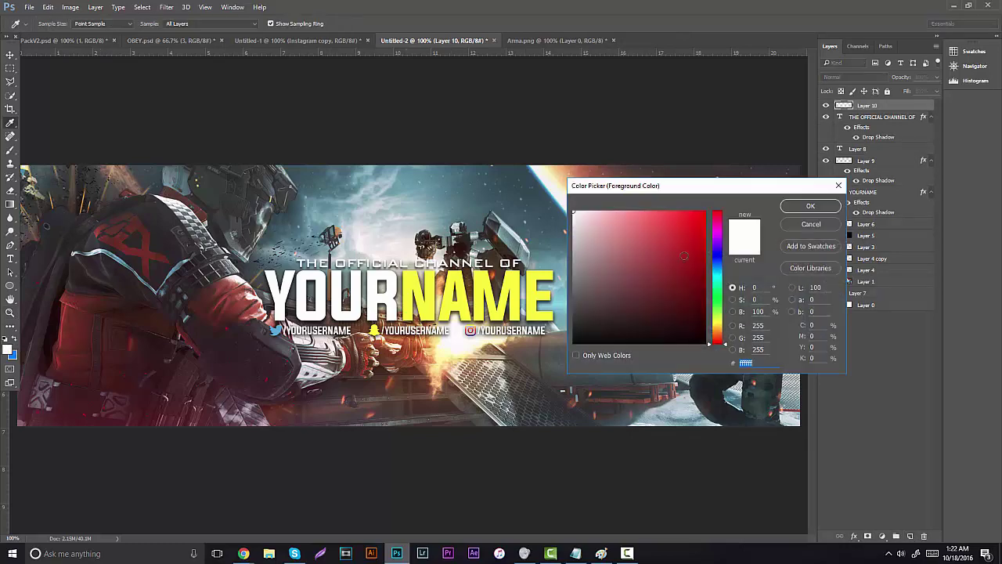
pyautogui.moveTo(715, 327); pyautogui.dragTo(715, 333)
pyautogui.click(671, 220)
pyautogui.click(809, 205)
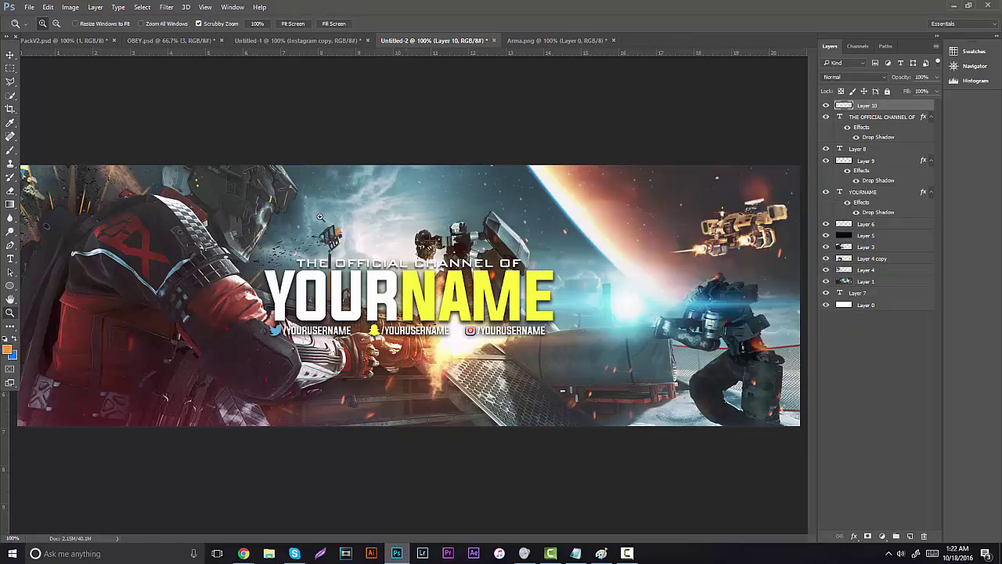
# Step: Paint orange spots with a 120 px soft round brush on the drone, distant soldier's hip, muzzle flash, upper-left background and main soldier's shoulder
pyautogui.press('b')
pyautogui.click(51, 25)
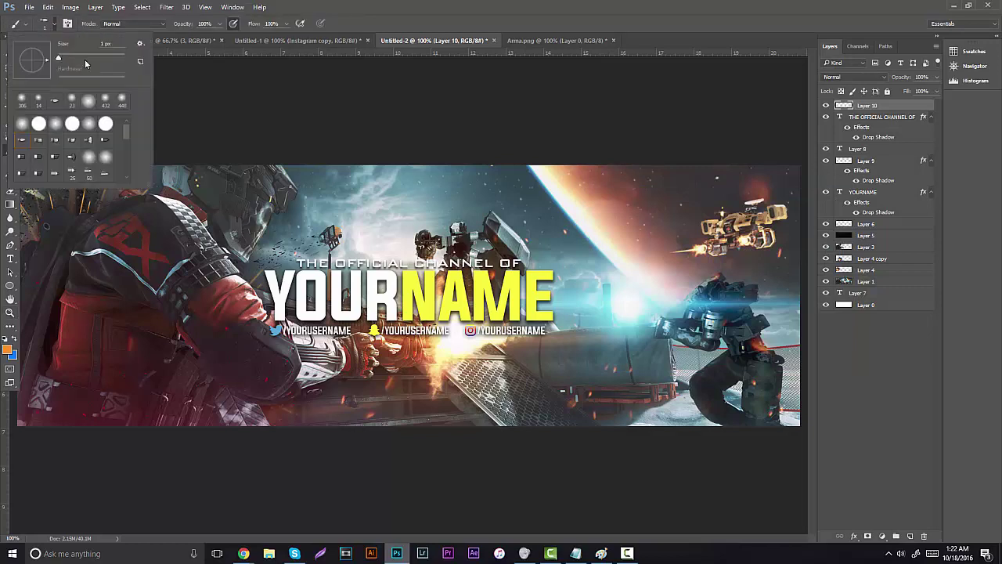
pyautogui.click(22, 123)
pyautogui.moveTo(91, 59); pyautogui.dragTo(95, 58)
pyautogui.click(697, 246)
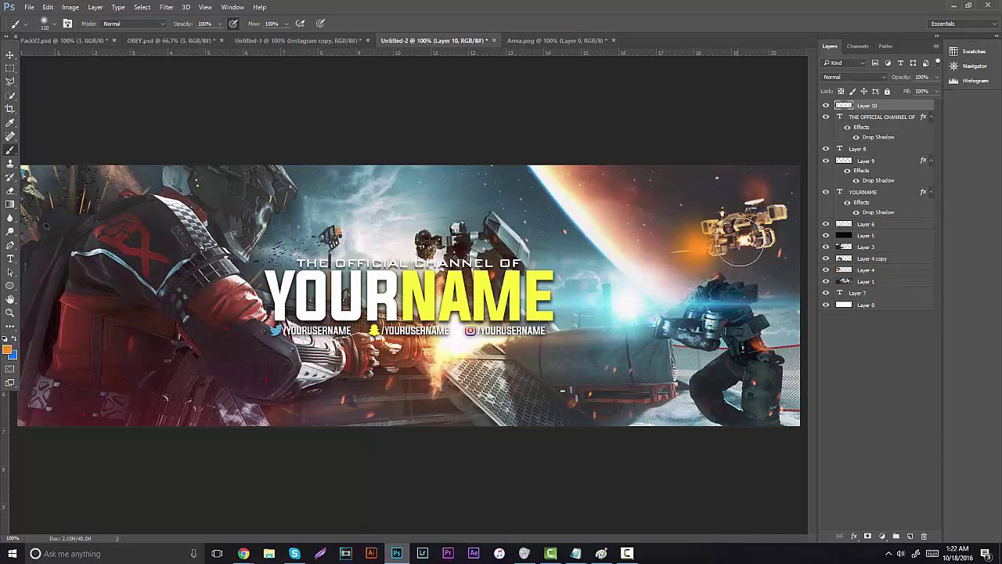
pyautogui.click(744, 242)
pyautogui.click(753, 354)
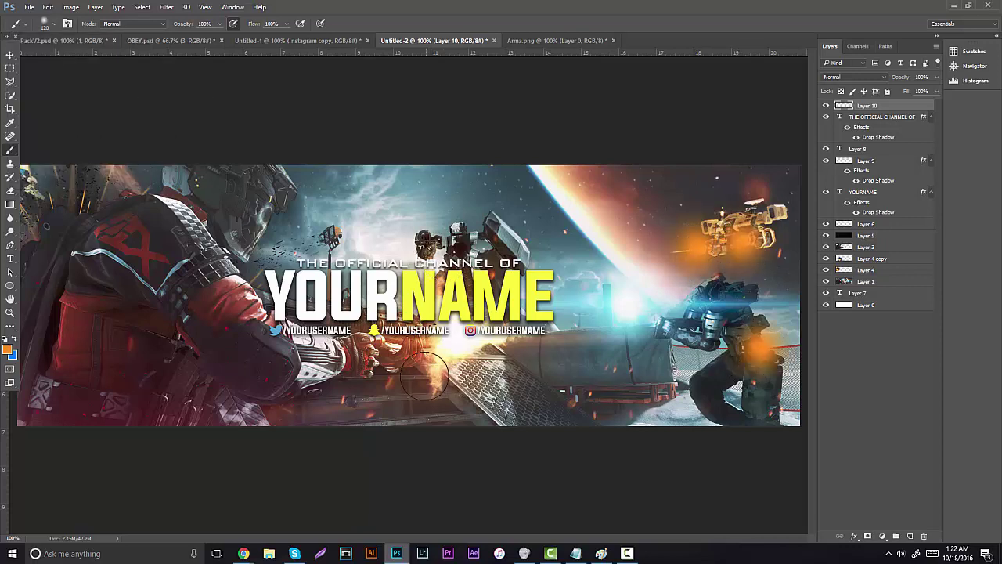
pyautogui.click(434, 353)
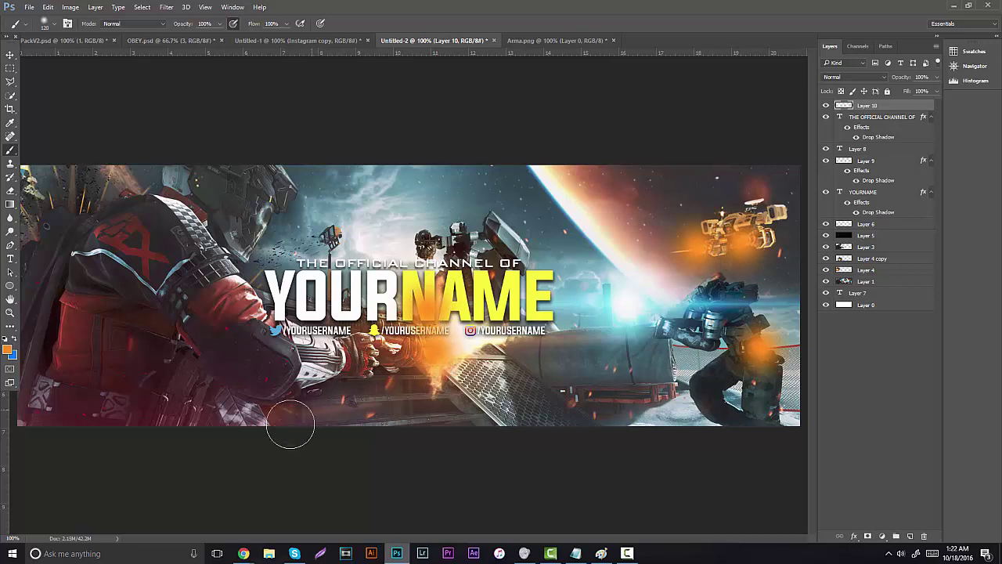
pyautogui.click(60, 189)
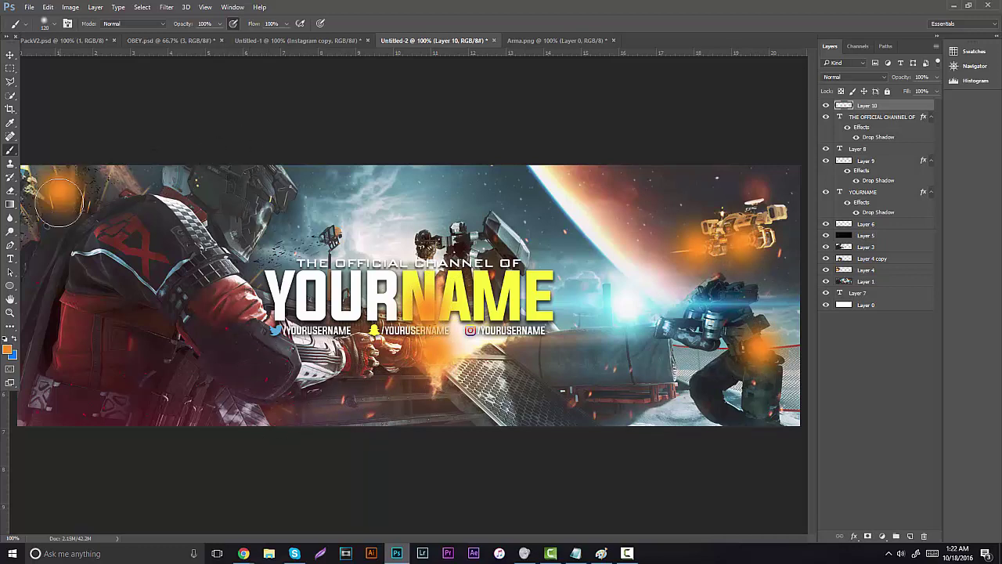
pyautogui.click(133, 212)
# Step: Set the orange spots layer to Screen blending at 48% opacity
pyautogui.click(854, 76)
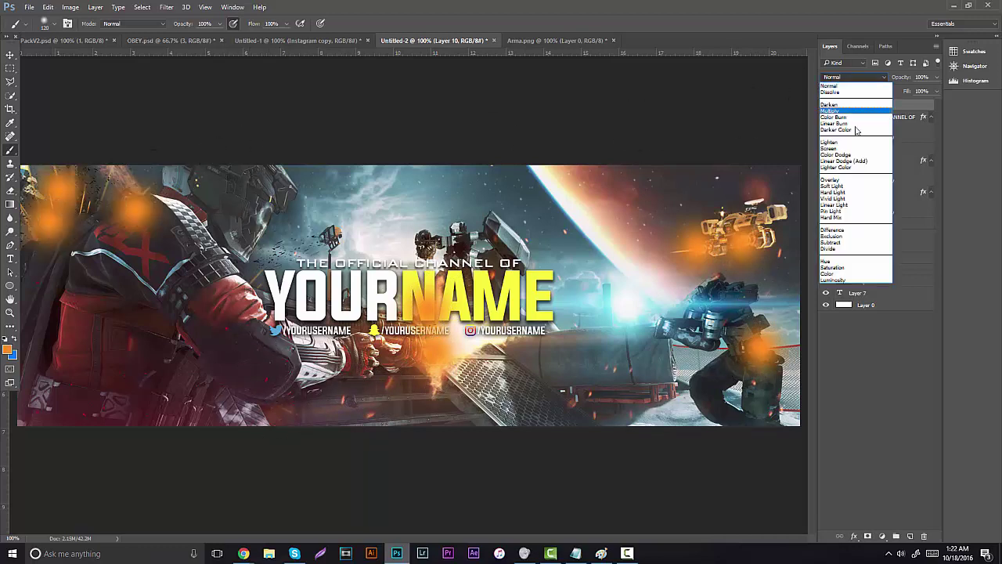
pyautogui.click(849, 186)
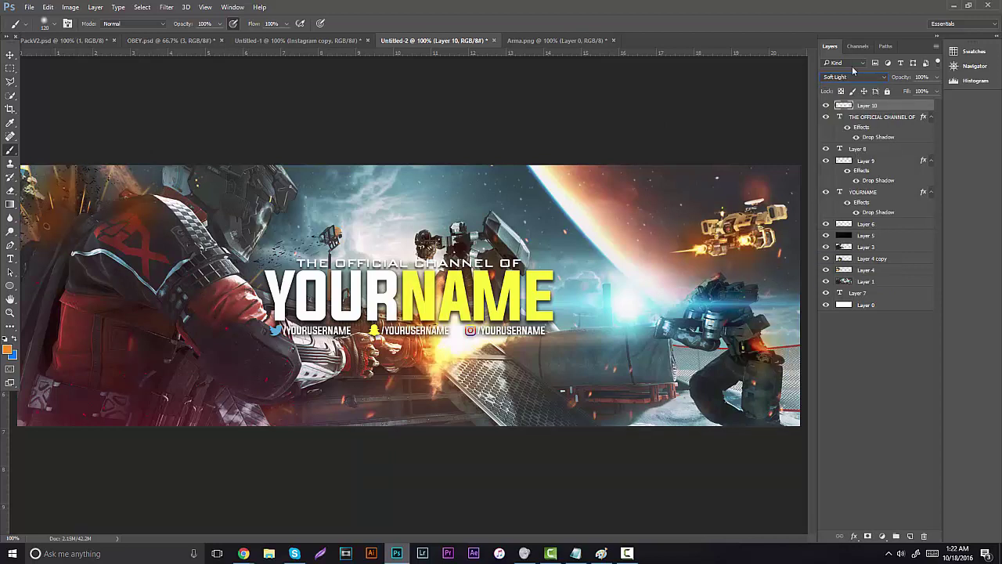
pyautogui.click(853, 76)
pyautogui.click(855, 148)
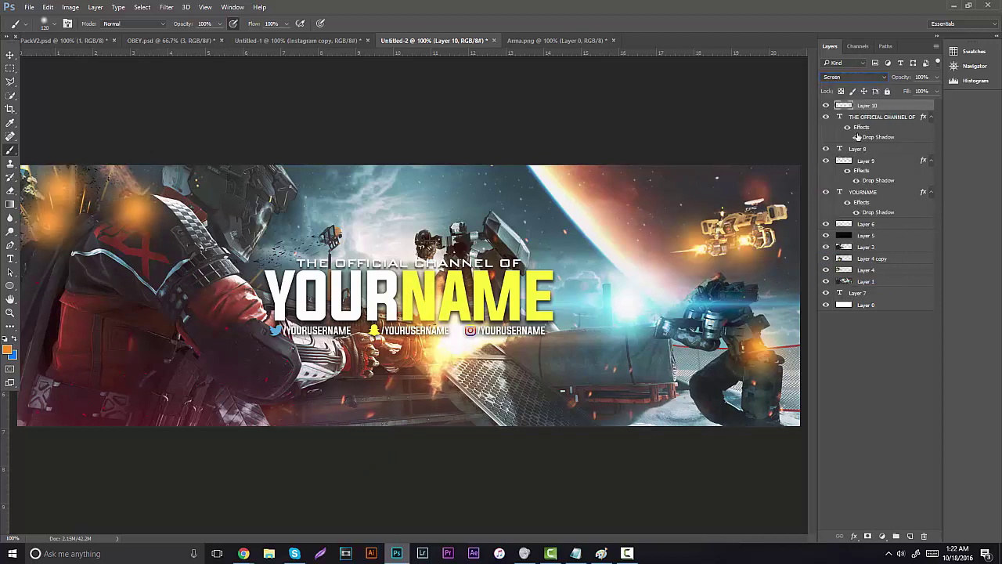
pyautogui.moveTo(936, 76); pyautogui.dragTo(912, 92)
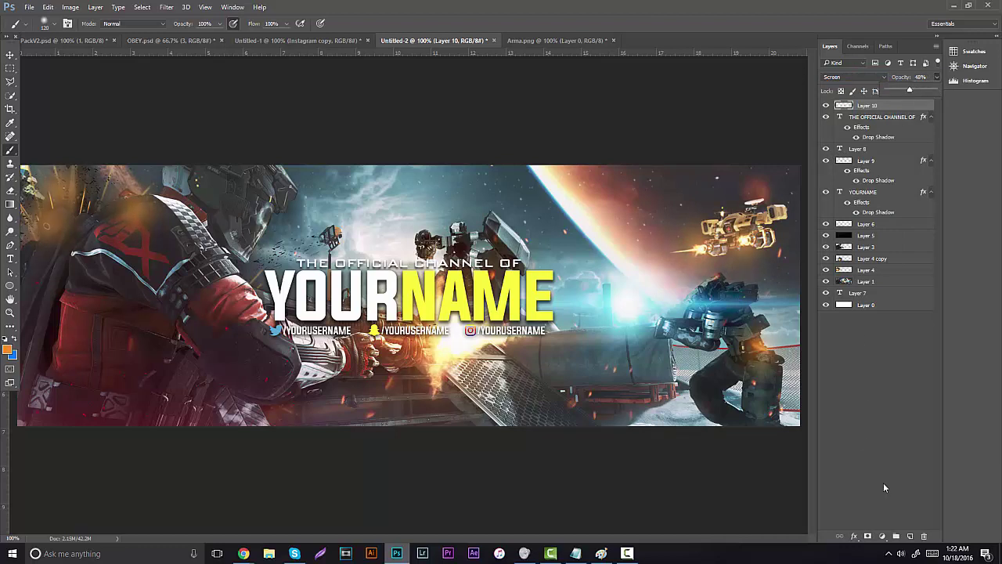
# Step: On another new layer, paint soft white spots on the main soldier's helmet and forearm, above the drone and on the distant soldier's head
pyautogui.click(910, 536)
pyautogui.click(7, 338)
pyautogui.click(15, 338)
pyautogui.click(257, 205)
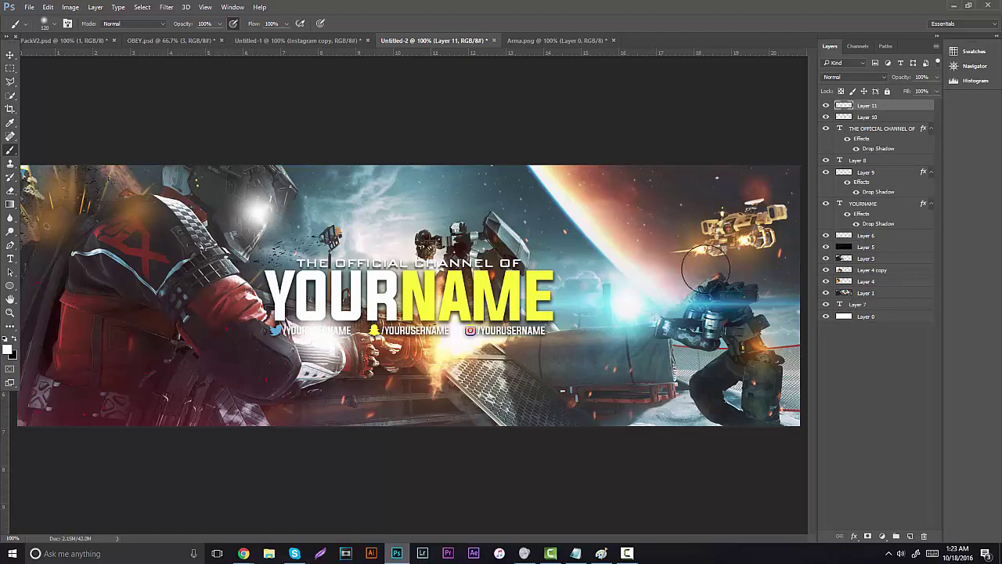
pyautogui.click(758, 188)
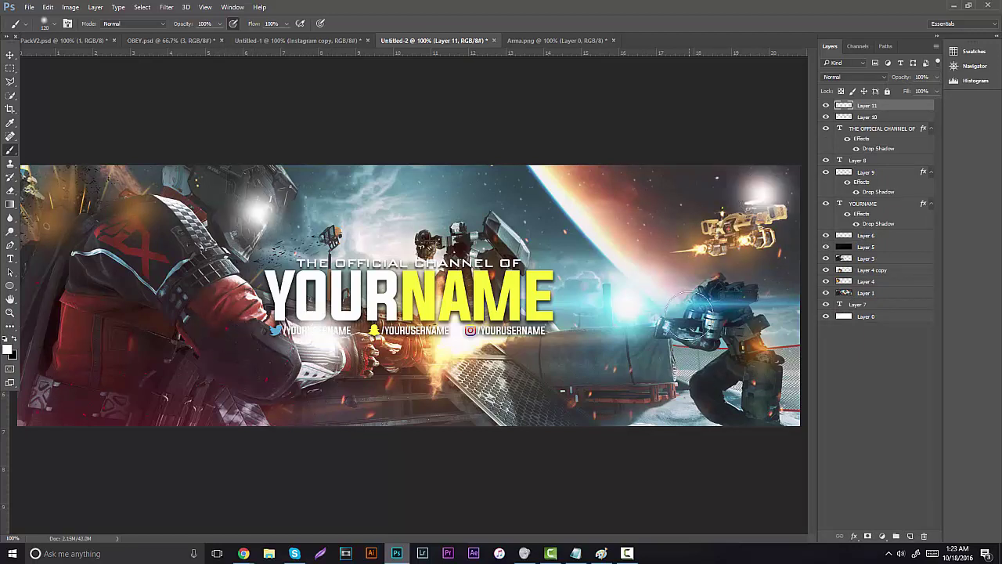
pyautogui.click(714, 288)
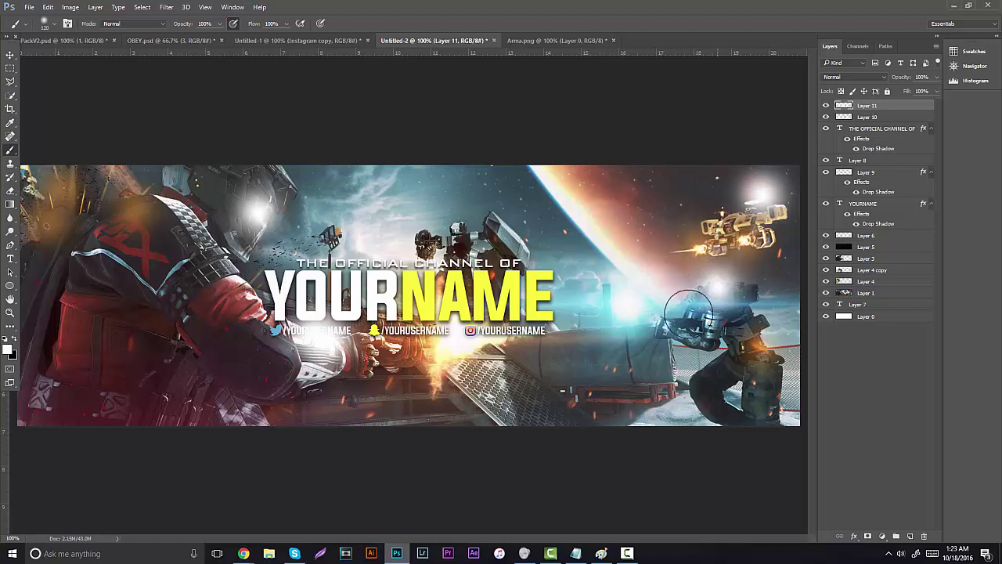
# Step: Paint a soft white spot on the ramp below the muzzle flash, and set the white spots layer to Screen blending at 40% opacity
pyautogui.click(469, 382)
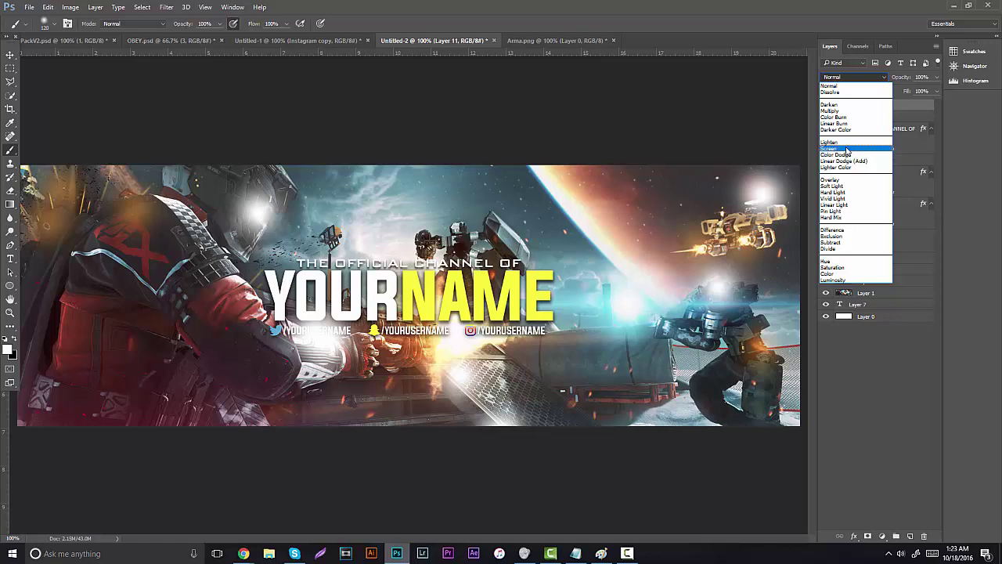
pyautogui.click(841, 149)
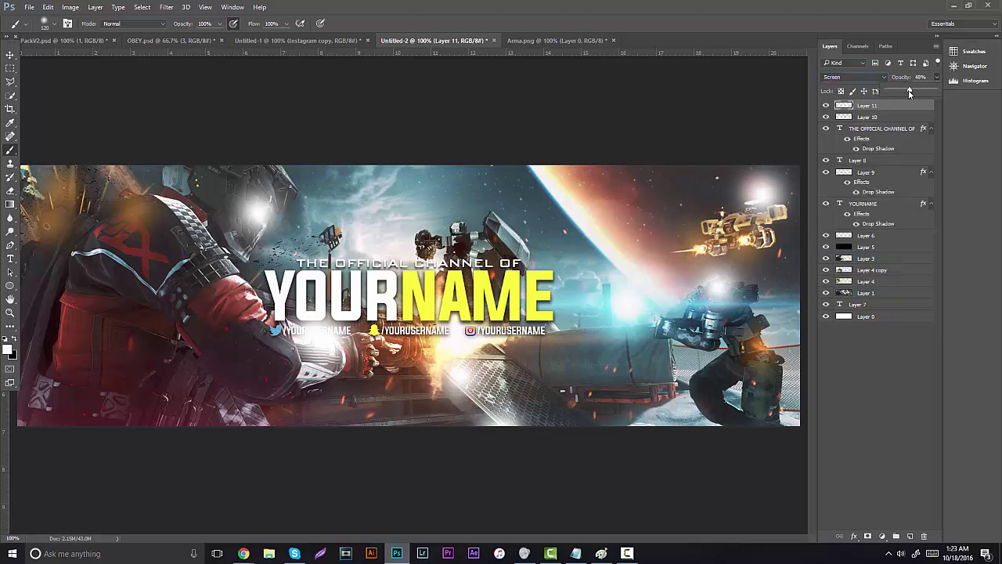
pyautogui.moveTo(909, 92); pyautogui.dragTo(906, 90)
# Step: On a new top layer, paint a large soft white glow over the banner's upper centre with a 900 px brush
pyautogui.click(9, 313)
pyautogui.moveTo(736, 176); pyautogui.dragTo(684, 176)
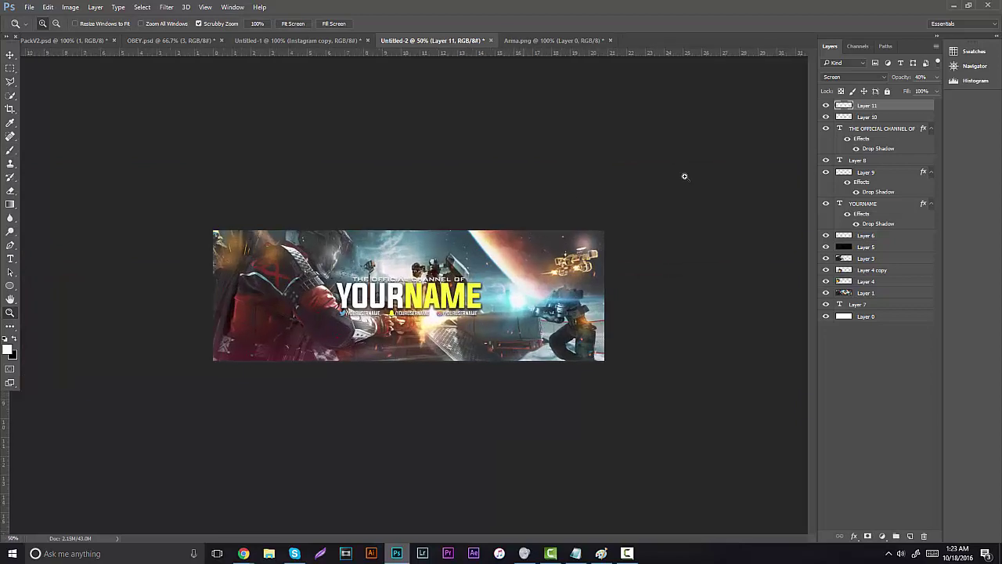
pyautogui.click(910, 536)
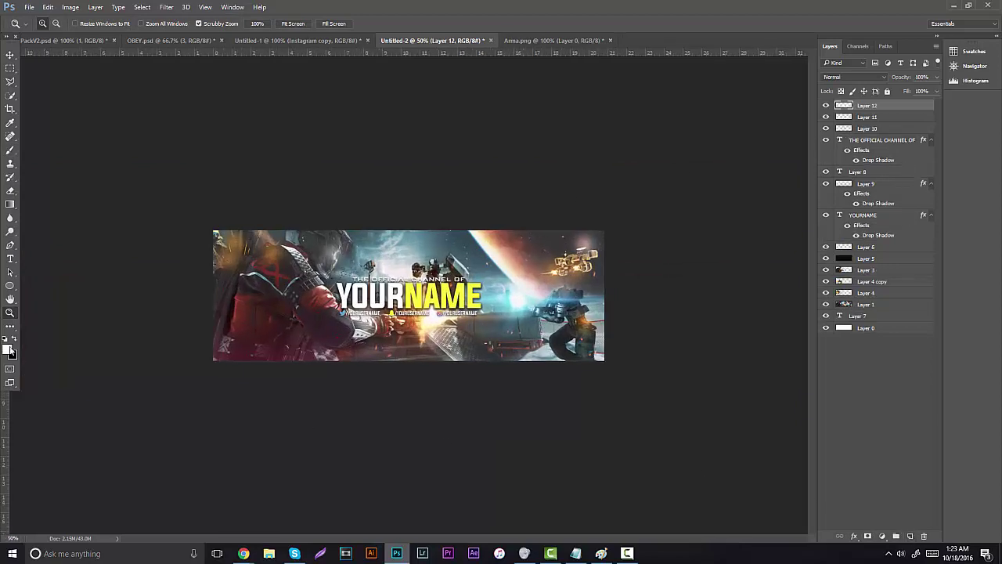
pyautogui.click(10, 352)
pyautogui.moveTo(717, 309); pyautogui.dragTo(717, 297)
pyautogui.press('Escape')
pyautogui.press('z')
pyautogui.click(9, 150)
pyautogui.click(47, 22)
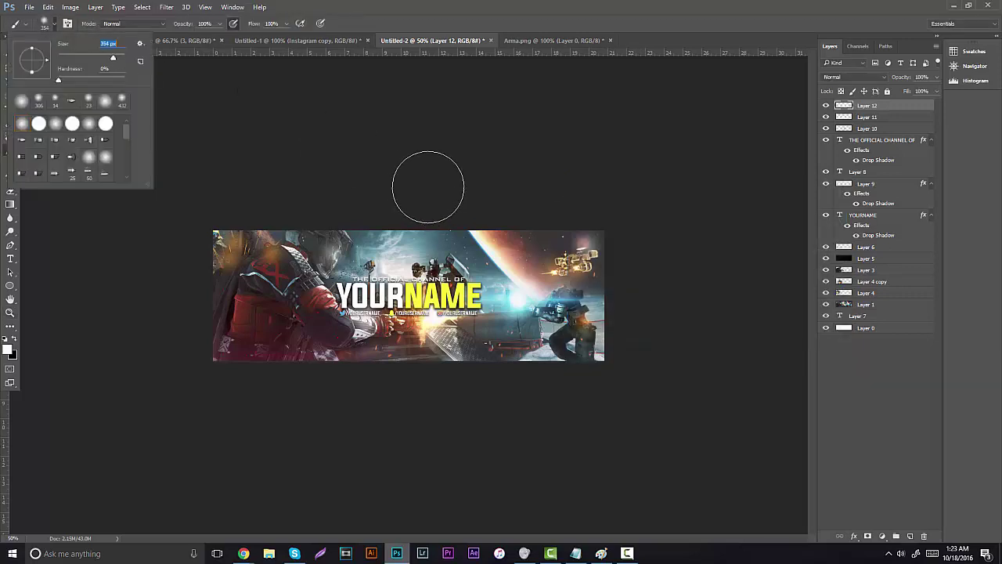
pyautogui.write('900')
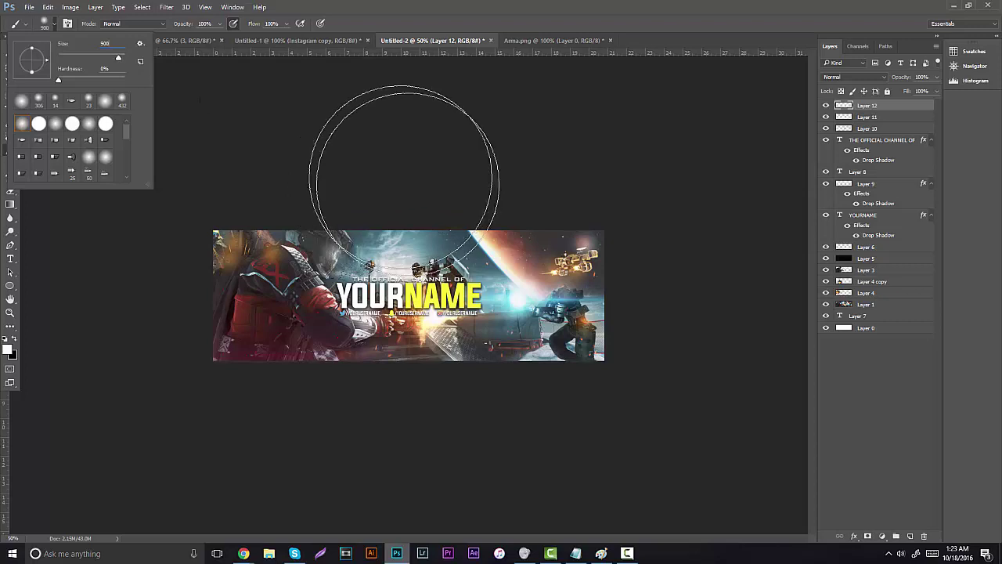
pyautogui.press('Return')
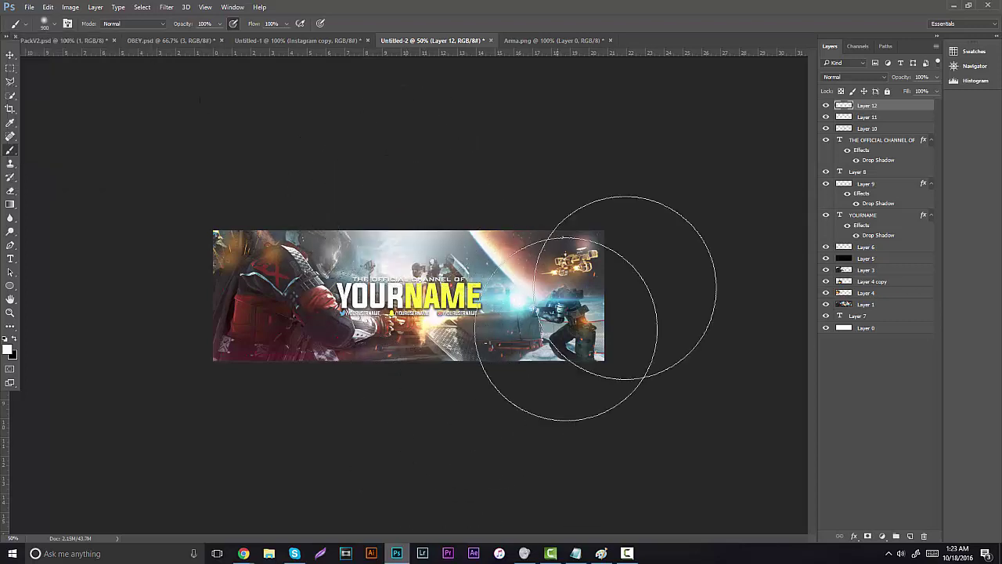
# Step: Move the large white glow layer directly beneath the main soldier's layer, Layer 3
pyautogui.click(9, 312)
pyautogui.click(365, 281)
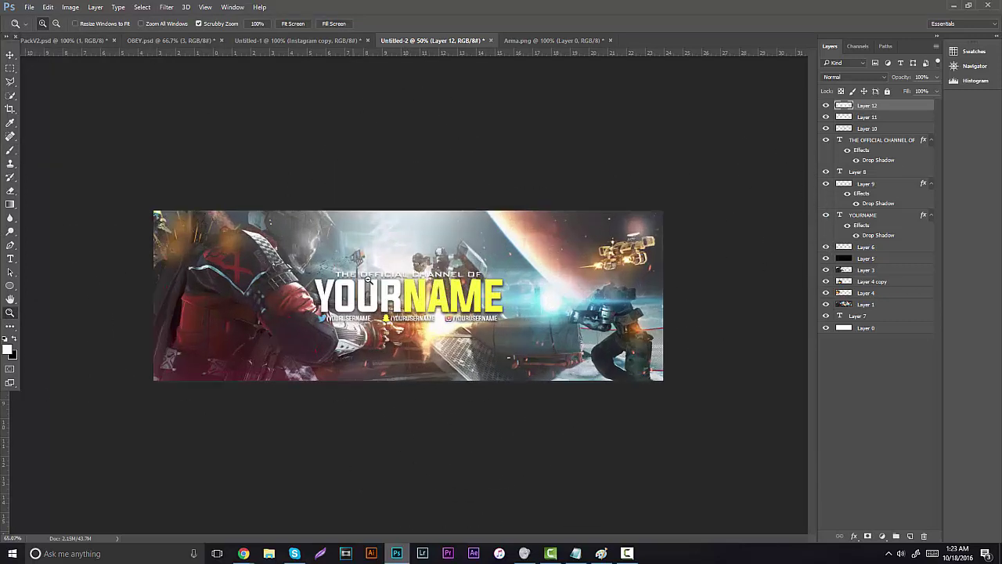
pyautogui.moveTo(876, 107); pyautogui.dragTo(880, 271)
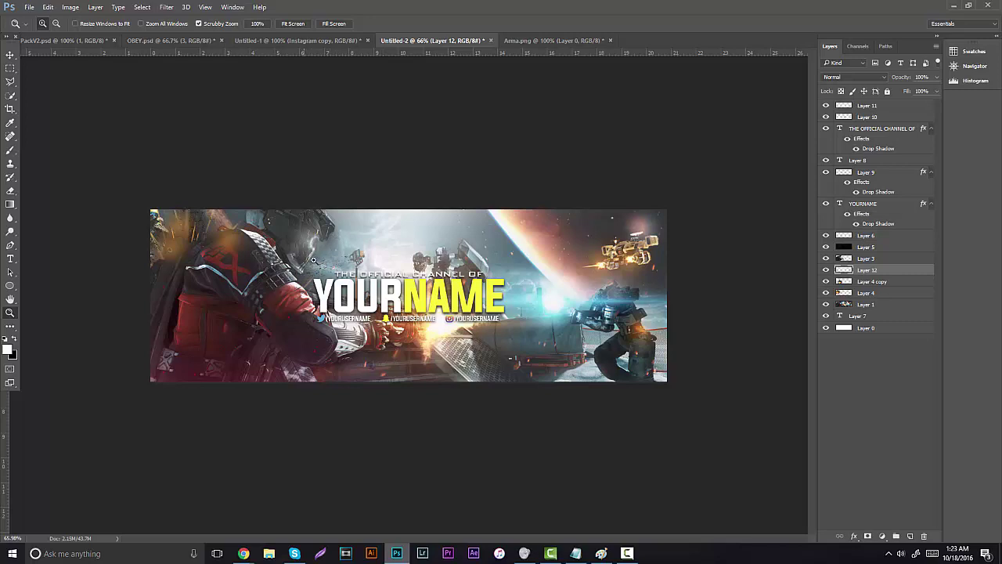
pyautogui.moveTo(403, 263); pyautogui.dragTo(403, 196)
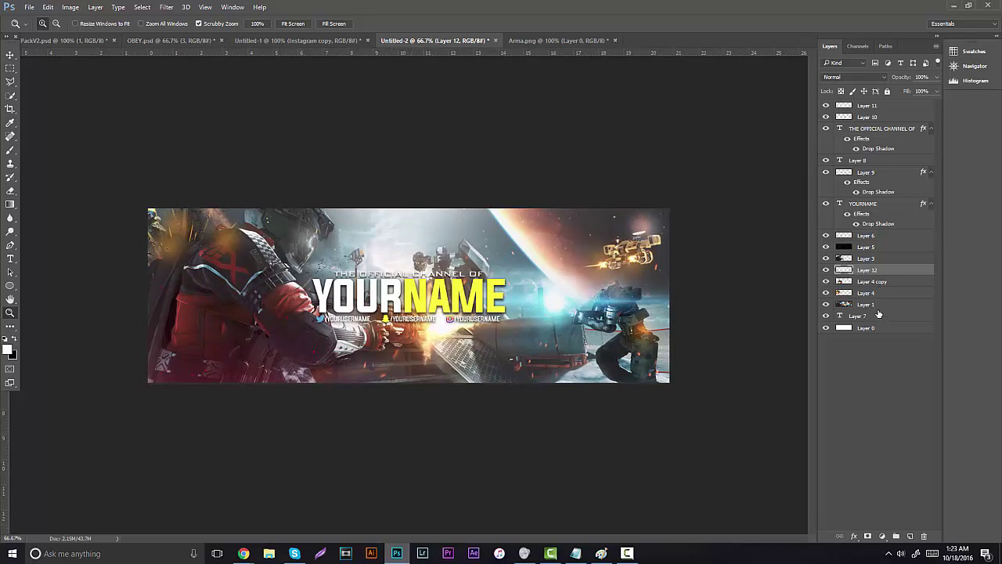
# Step: Group all layers from Layer 0 up to Layer 11 into one group
pyautogui.click(861, 328)
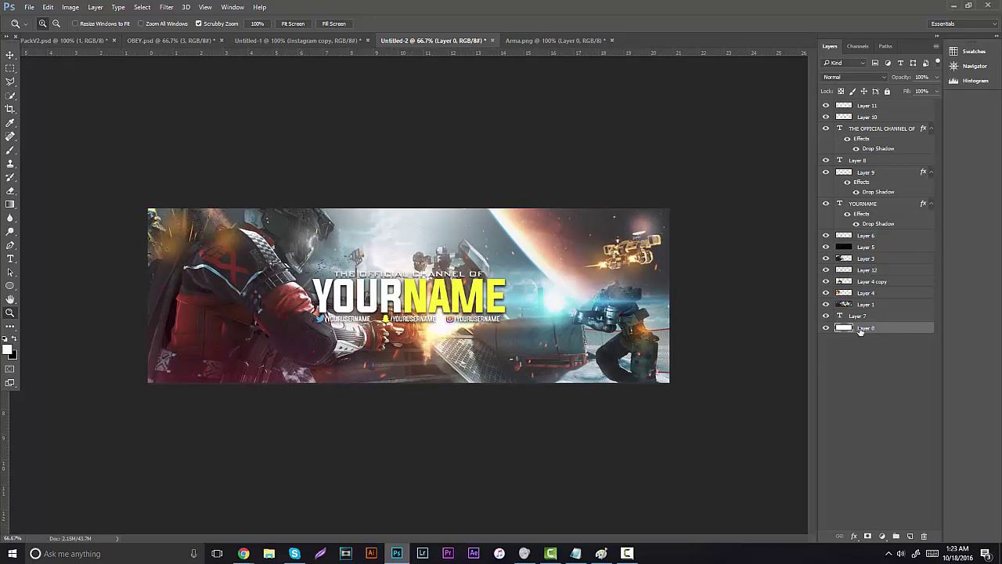
pyautogui.keyDown('shift'); pyautogui.click(887, 105); pyautogui.keyUp('shift')
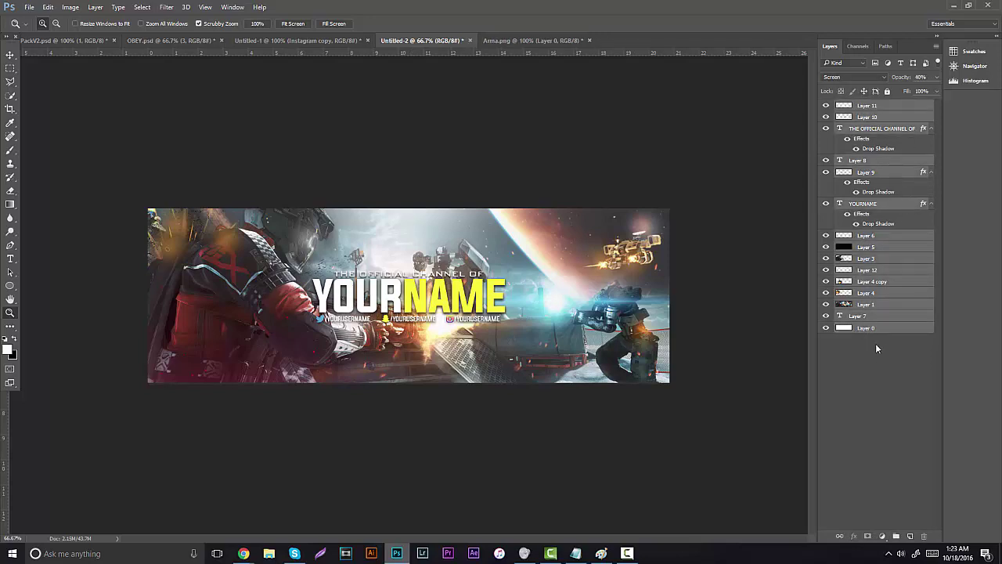
pyautogui.click(878, 329)
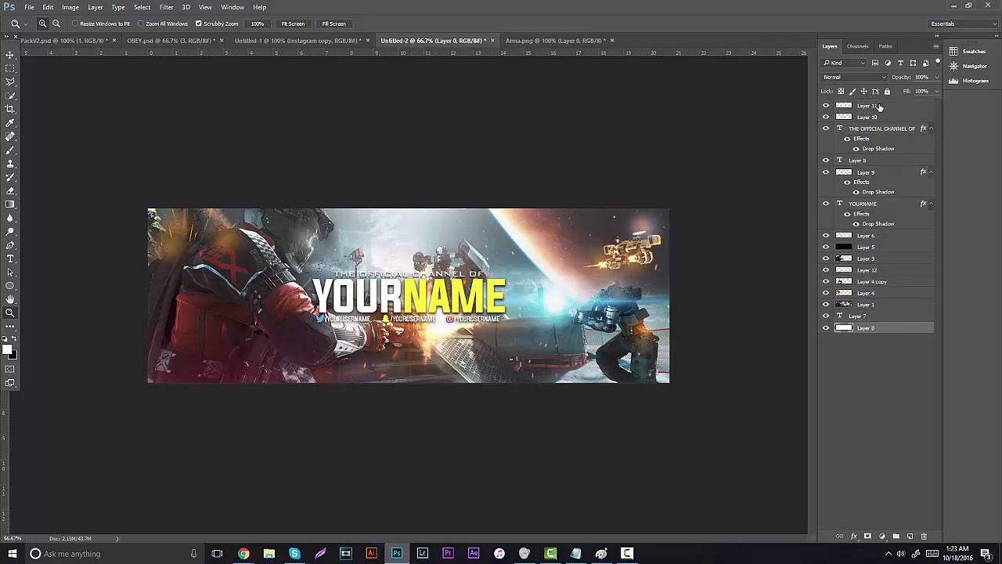
pyautogui.keyDown('shift'); pyautogui.click(879, 106); pyautogui.keyUp('shift')
pyautogui.hotkey('ctrl', 'g')
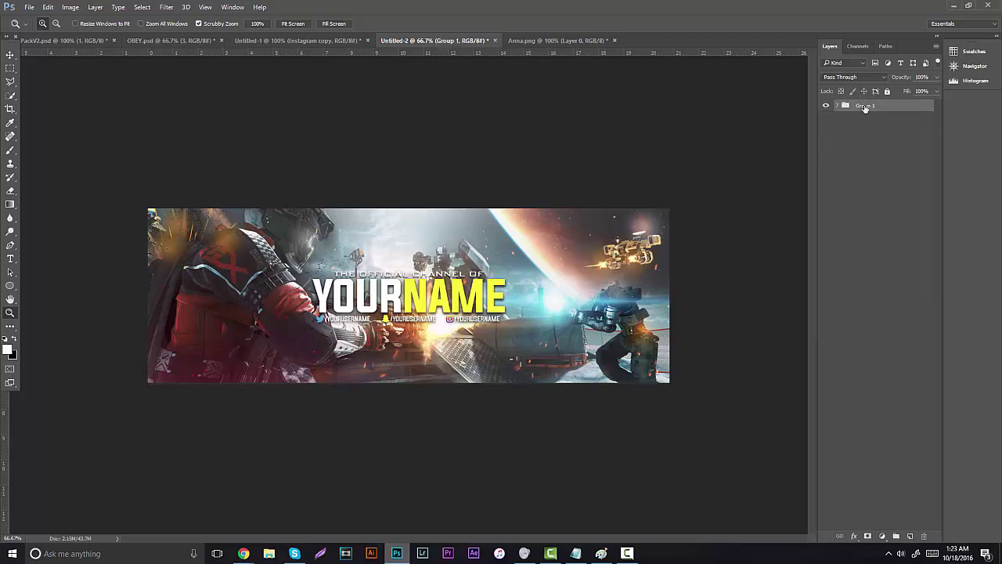
# Step: Duplicate the group, merge the copy into a single layer, and duplicate that merged layer
pyautogui.hotkey('ctrl', 'j')
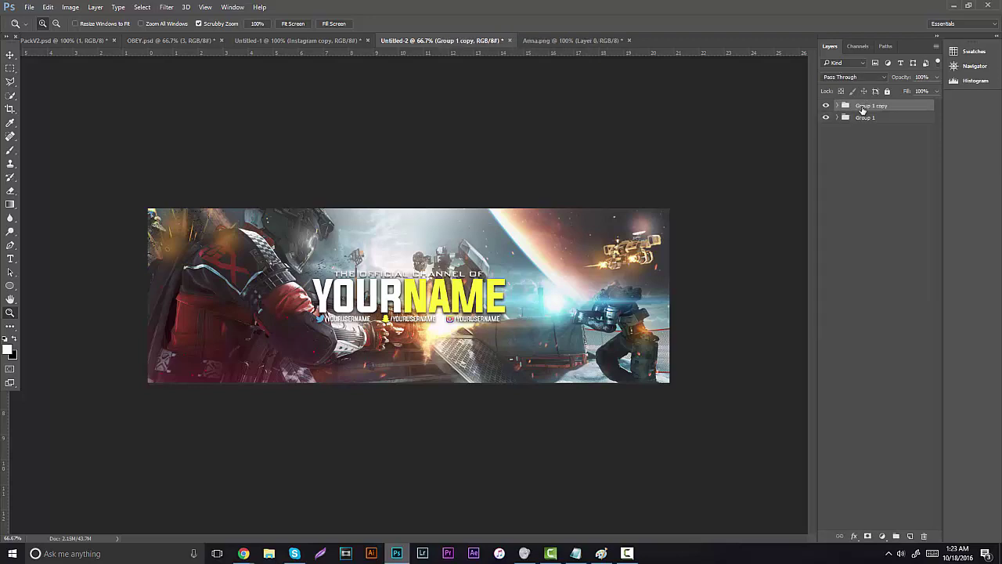
pyautogui.hotkey('ctrl', 'e')
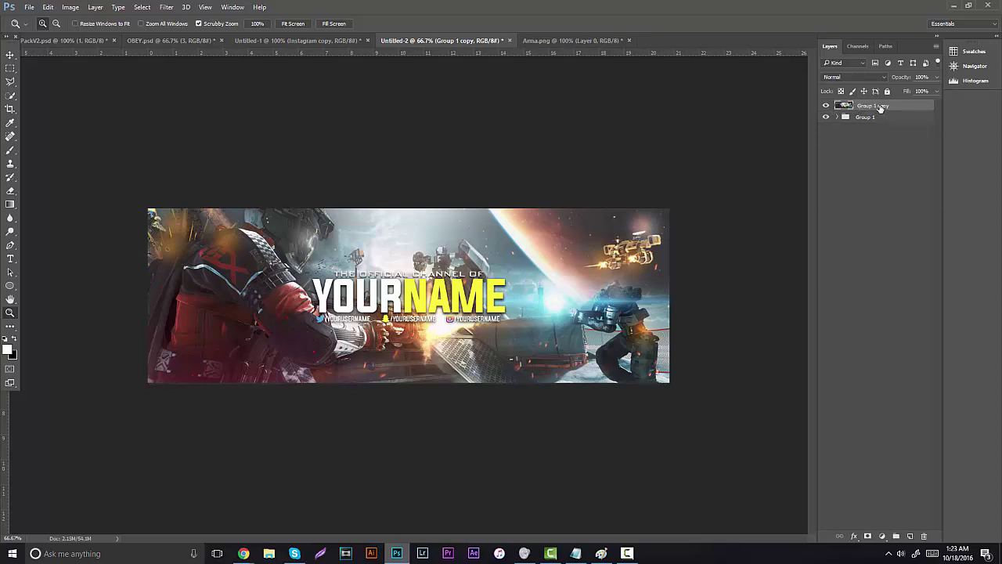
pyautogui.hotkey('ctrl', 'j')
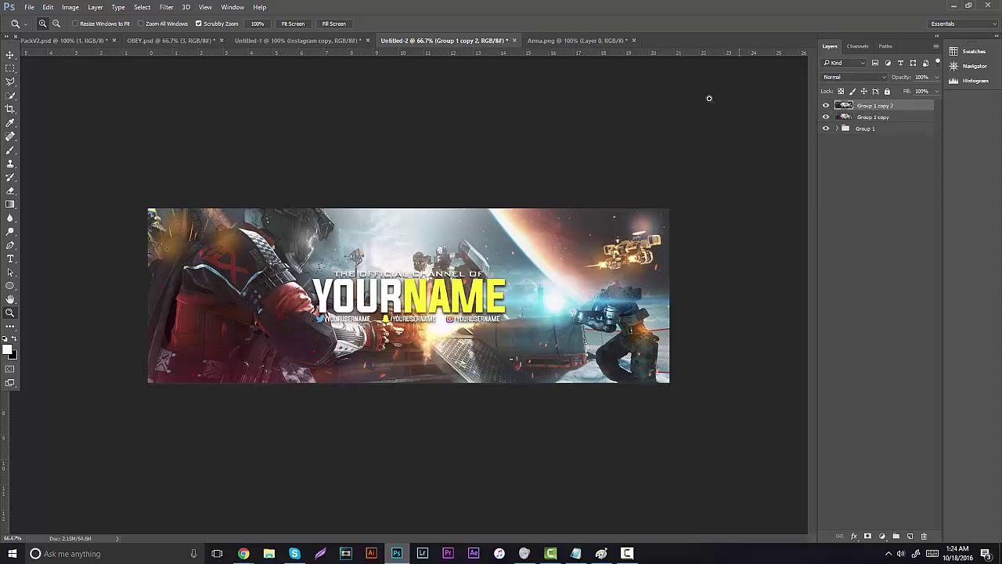
# Step: Apply a Gaussian Blur with a 2.2 pixel radius to the topmost merged copy
pyautogui.click(165, 8)
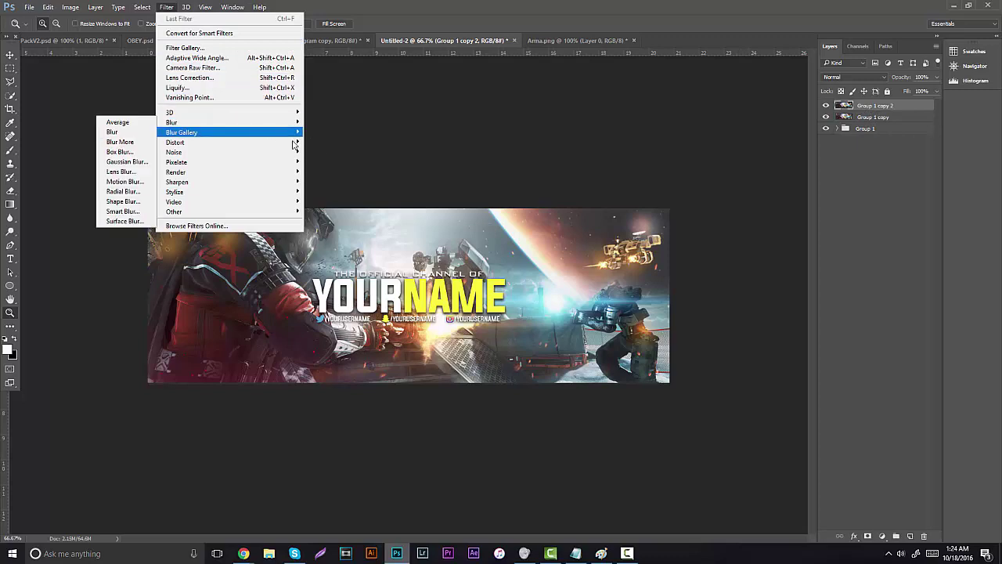
pyautogui.moveTo(176, 122)
pyautogui.click(127, 162)
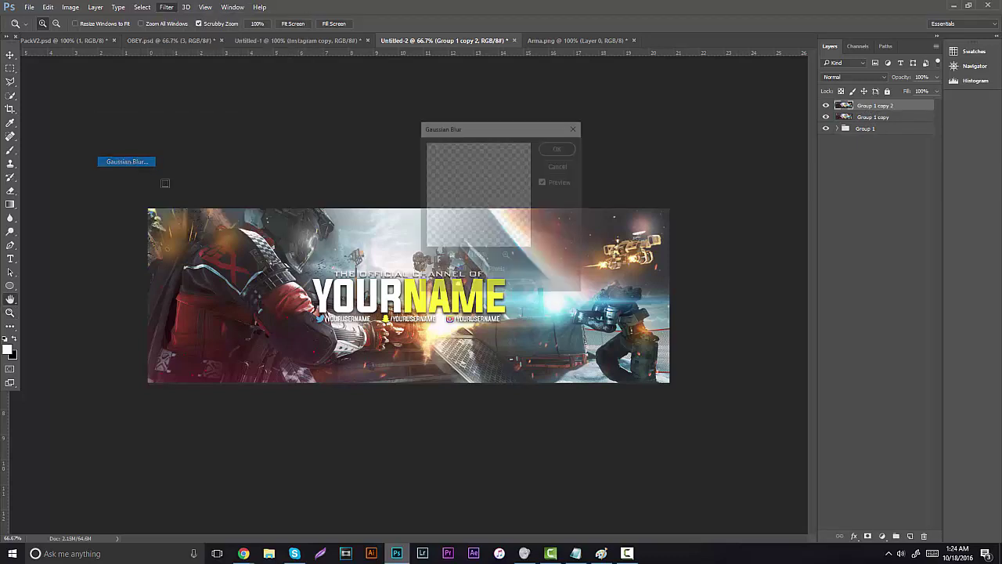
pyautogui.click(439, 286)
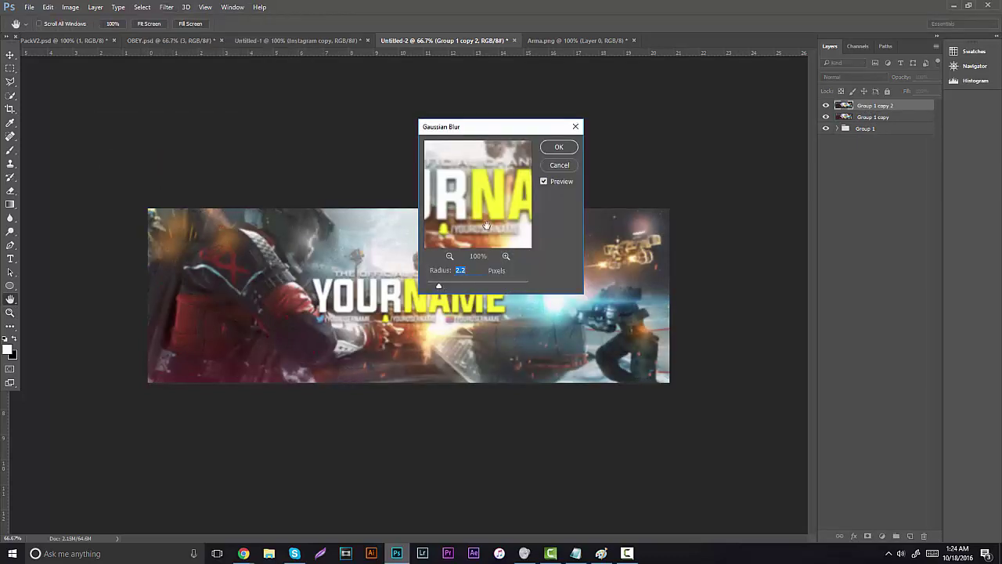
pyautogui.click(570, 150)
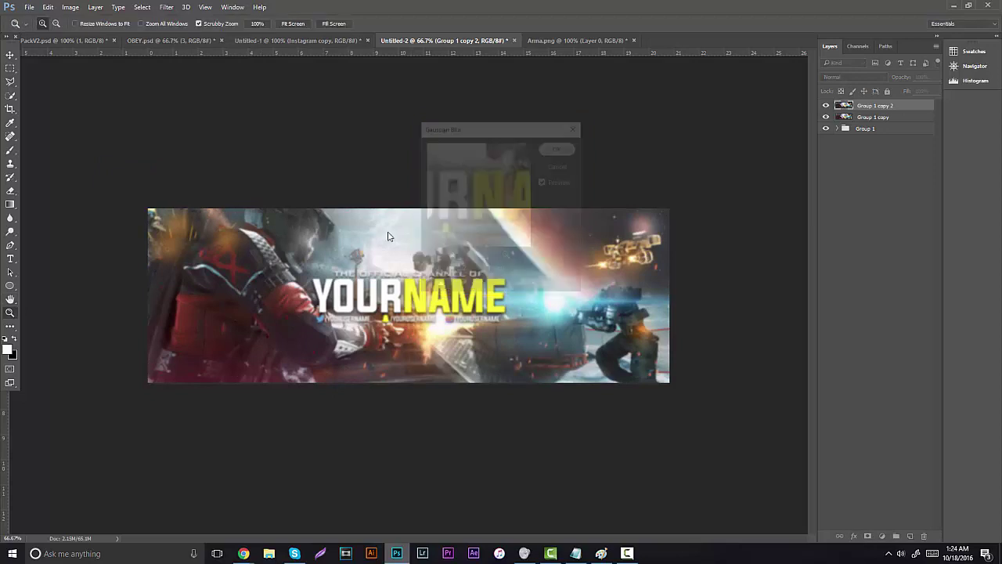
# Step: Erase the blurred copy over the soldier's upper body, the text and the distant scene, and merge it with the sharp copy
pyautogui.click(10, 190)
pyautogui.moveTo(289, 264)
pyautogui.mouseDown()
pyautogui.moveTo(312, 240)
pyautogui.moveTo(227, 265)
pyautogui.moveTo(235, 224)
pyautogui.moveTo(223, 248)
pyautogui.moveTo(290, 341)
pyautogui.moveTo(258, 364)
pyautogui.moveTo(340, 282)
pyautogui.moveTo(475, 281)
pyautogui.moveTo(403, 344)
pyautogui.moveTo(426, 265)
pyautogui.moveTo(614, 231)
pyautogui.moveTo(535, 263)
pyautogui.moveTo(622, 428)
pyautogui.moveTo(621, 266)
pyautogui.moveTo(435, 407)
pyautogui.moveTo(431, 352)
pyautogui.moveTo(568, 310)
pyautogui.moveTo(629, 217)
pyautogui.moveTo(649, 209)
pyautogui.moveTo(641, 235)
pyautogui.moveTo(652, 273)
pyautogui.mouseUp()
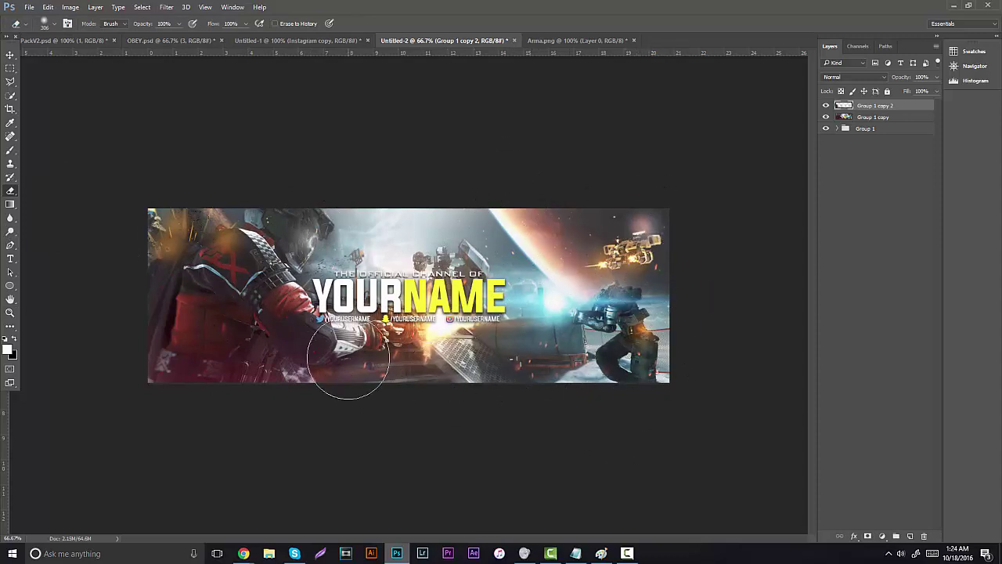
pyautogui.keyDown('ctrl'); pyautogui.click(877, 116); pyautogui.keyUp('ctrl')
pyautogui.hotkey('ctrl', 'e')
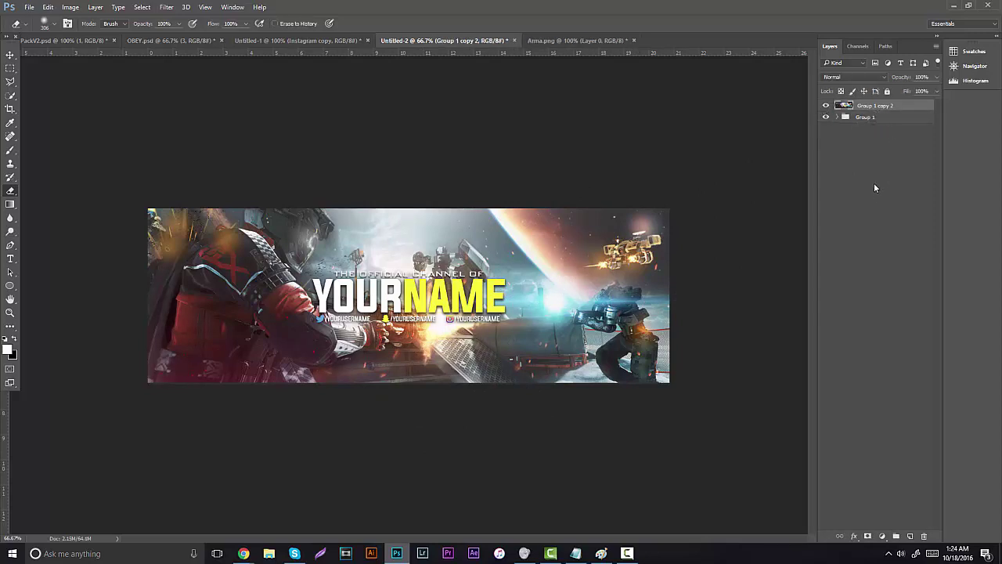
# Step: Add an Exposure adjustment layer above the merged image with gamma correction 0.90
pyautogui.click(883, 536)
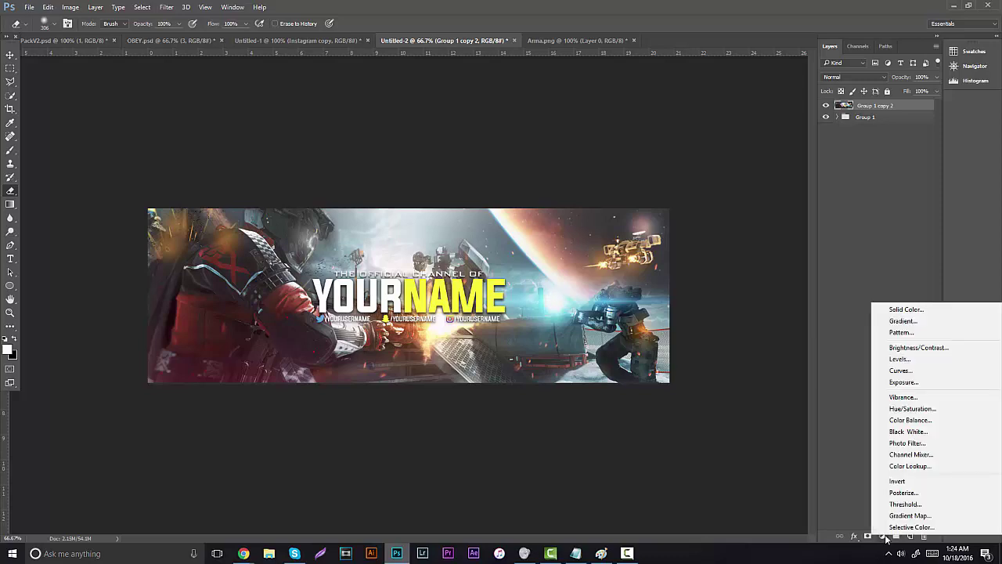
pyautogui.click(885, 537)
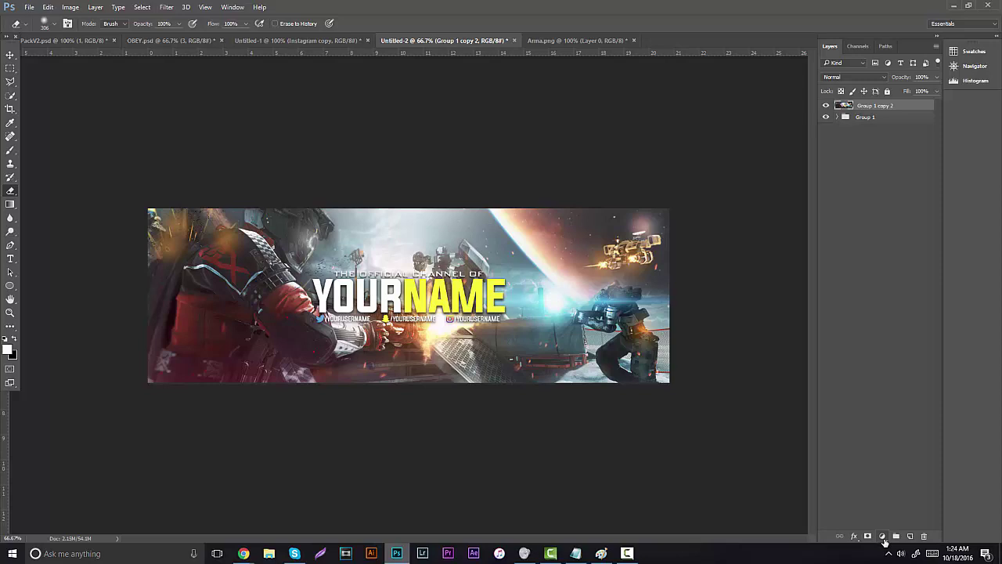
pyautogui.click(884, 537)
pyautogui.click(919, 384)
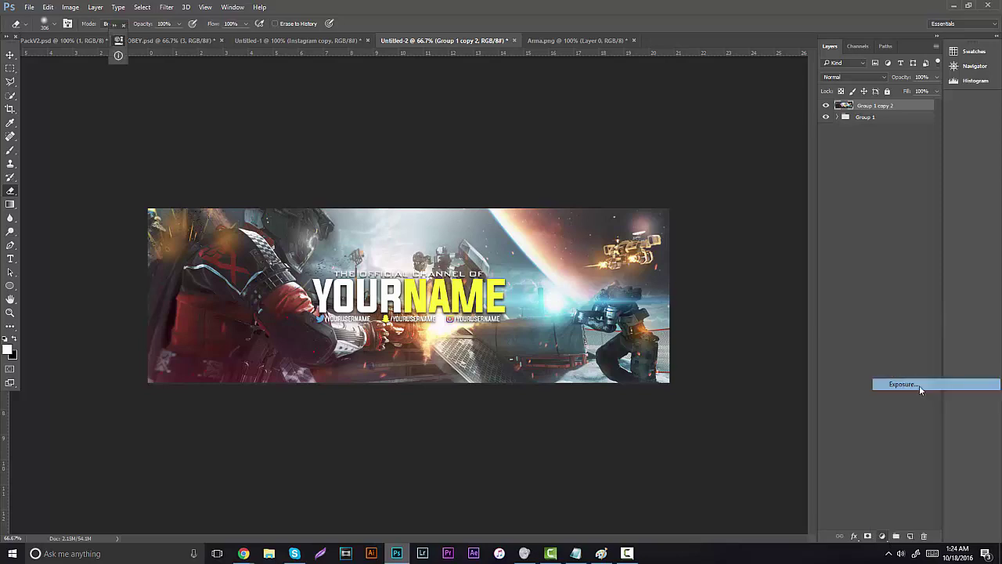
pyautogui.moveTo(198, 135); pyautogui.dragTo(203, 135)
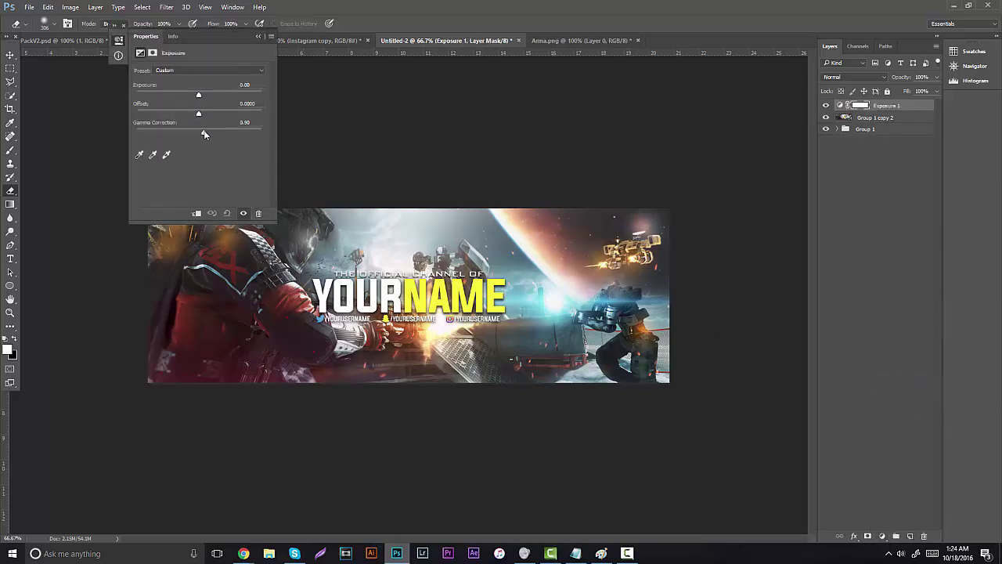
pyautogui.moveTo(199, 96); pyautogui.dragTo(199, 96)
pyautogui.click(258, 37)
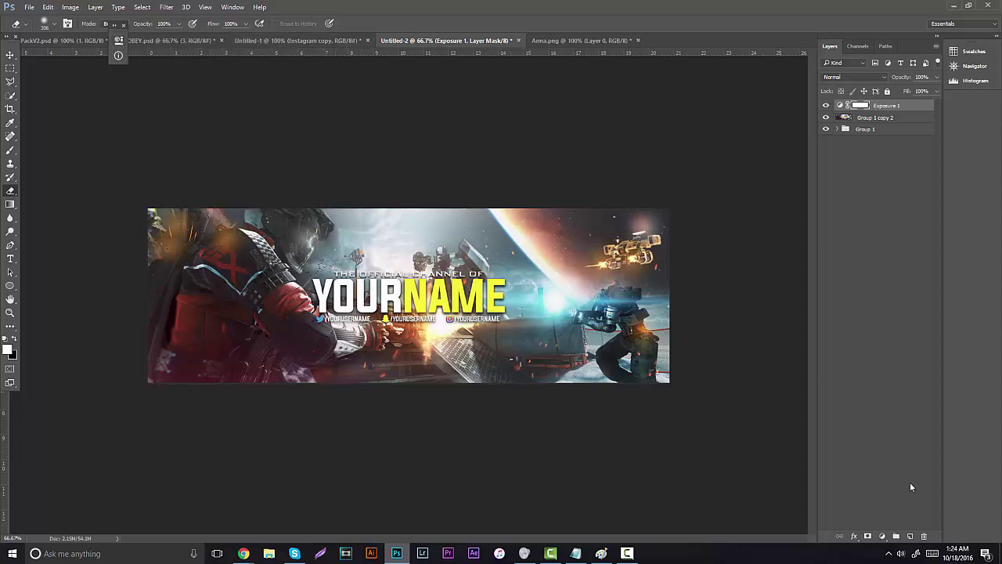
# Step: Add a Curves adjustment layer with a gentle S-curve on RGB, raising the highlights and lowering the shadows
pyautogui.click(882, 537)
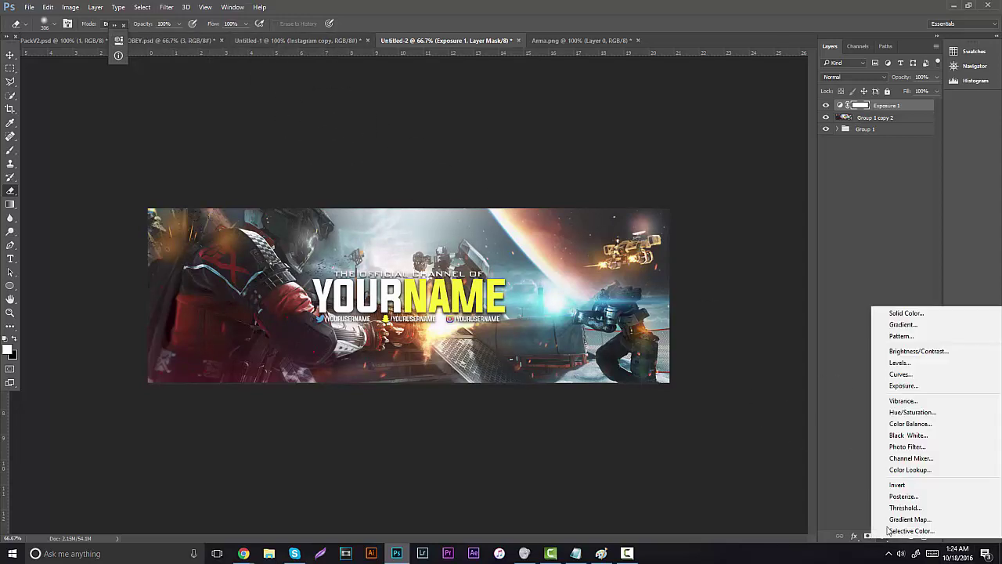
pyautogui.click(919, 377)
pyautogui.moveTo(238, 115); pyautogui.dragTo(239, 107)
pyautogui.moveTo(165, 185); pyautogui.dragTo(174, 184)
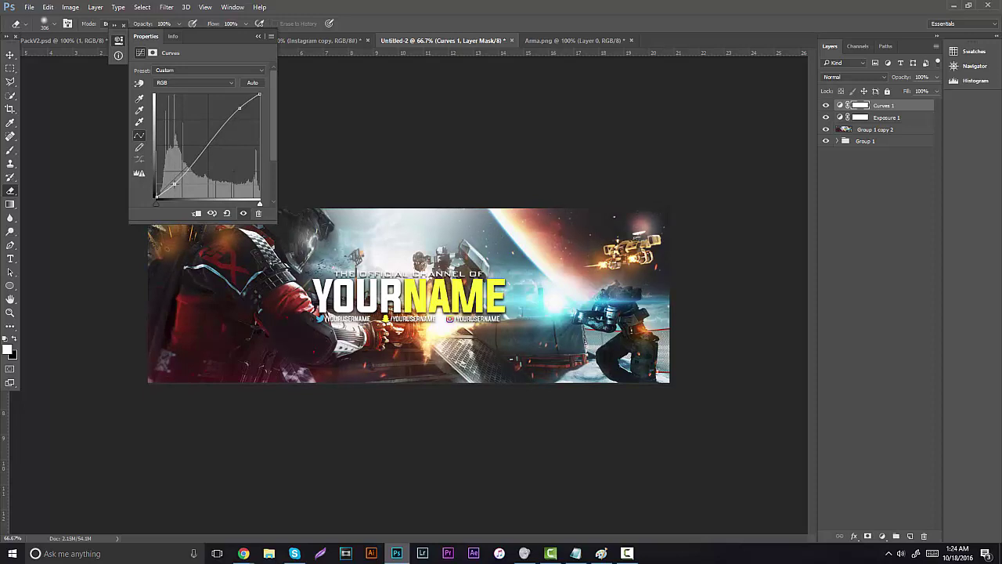
pyautogui.click(10, 311)
pyautogui.moveTo(408, 296); pyautogui.dragTo(406, 298)
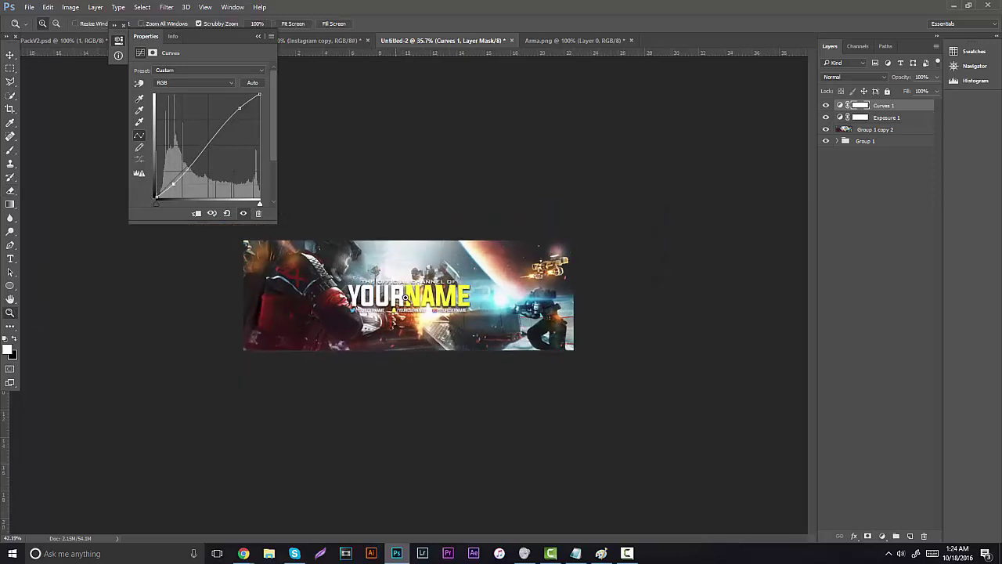
pyautogui.click(257, 36)
pyautogui.click(349, 238)
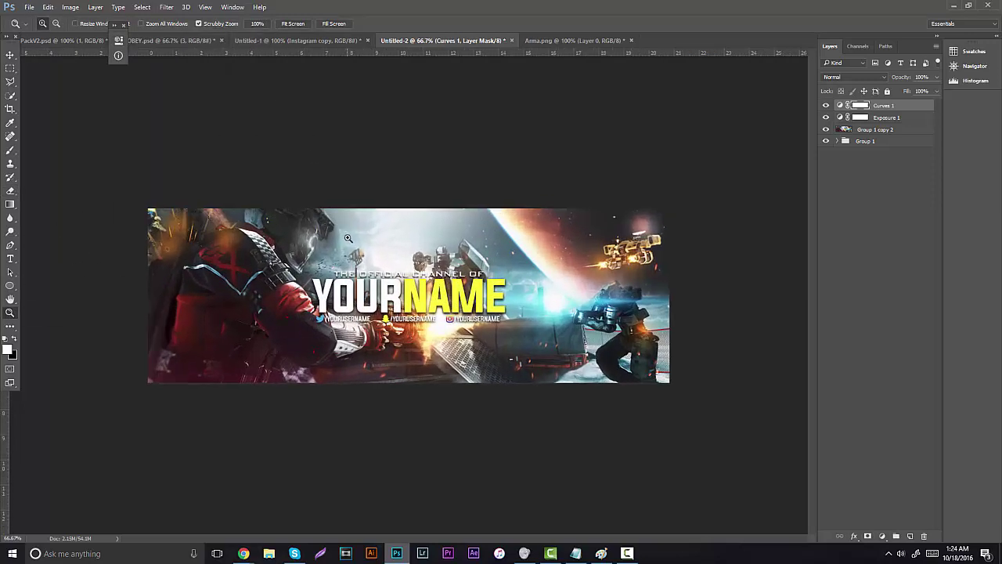
pyautogui.click(348, 237)
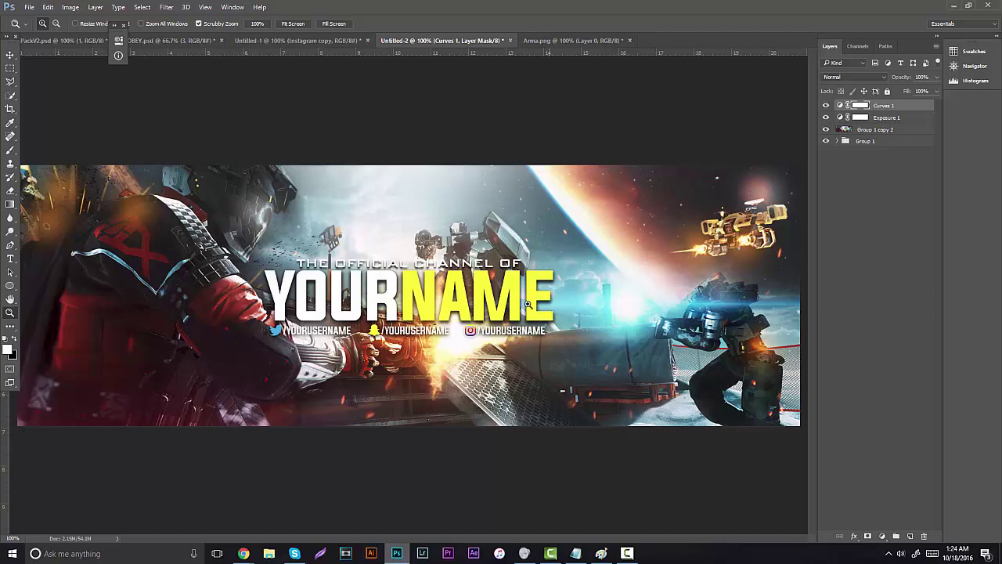
# Step: Compare the finished header with the earlier version in the Untitled-1 document
pyautogui.click(315, 40)
pyautogui.click(407, 294)
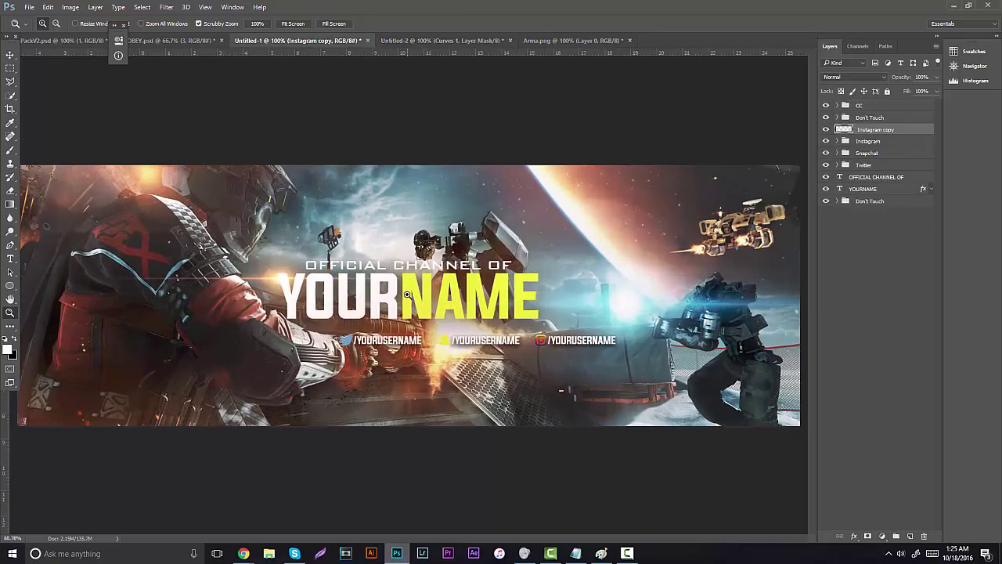
pyautogui.keyDown('alt'); pyautogui.click(407, 294); pyautogui.keyUp('alt')
pyautogui.click(407, 295)
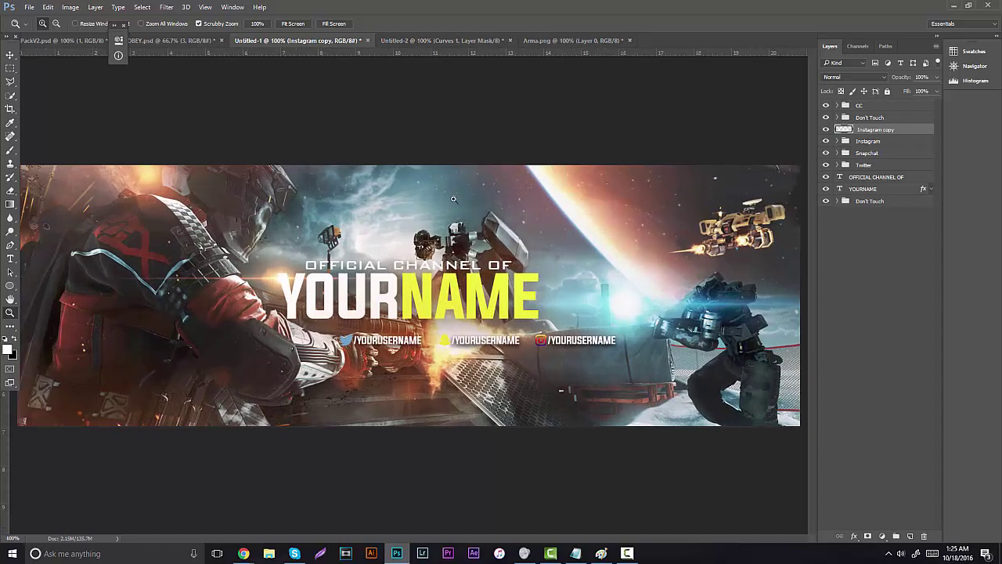
pyautogui.click(390, 41)
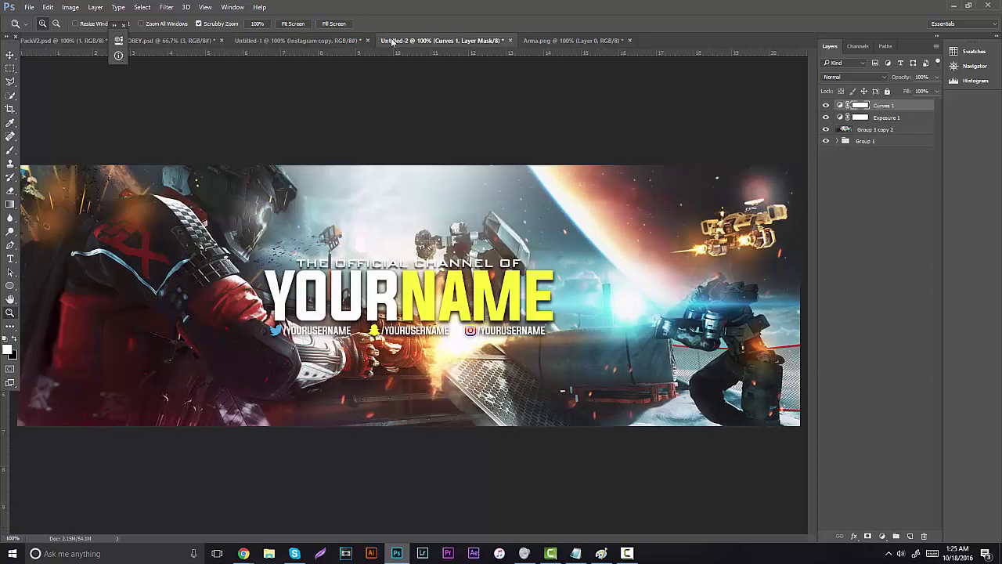
pyautogui.keyDown('alt'); pyautogui.click(476, 220); pyautogui.keyUp('alt')
pyautogui.keyDown('alt'); pyautogui.click(476, 219); pyautogui.keyUp('alt')
pyautogui.click(441, 224)
pyautogui.click(429, 213)
pyautogui.moveTo(639, 559)
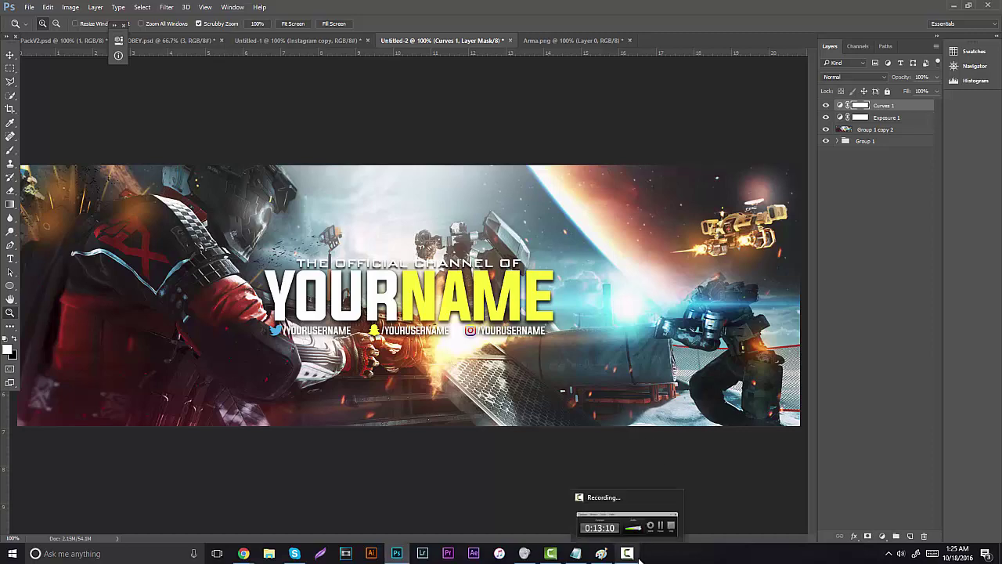